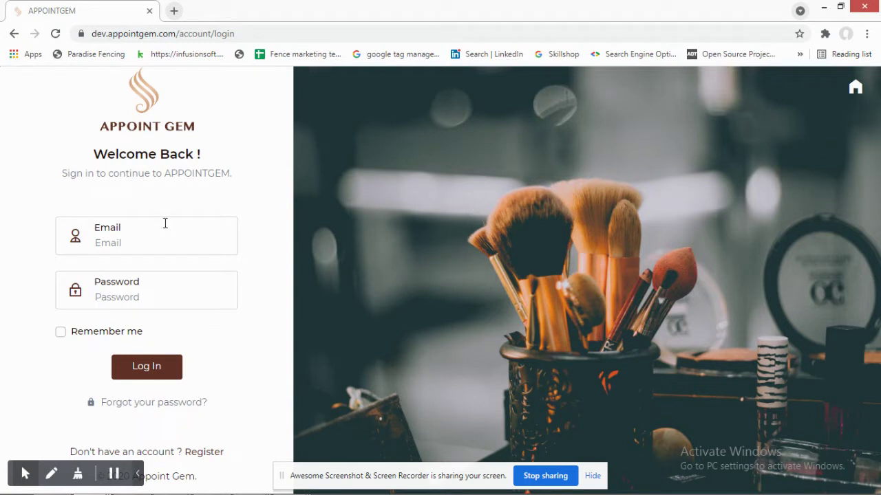
- Log in with the admin email and password to reach the Monday 10/04/2021 appointment listing
{"action": "left_click", "coordinate": [148, 238]}
{"action": "type", "text": "ad"}
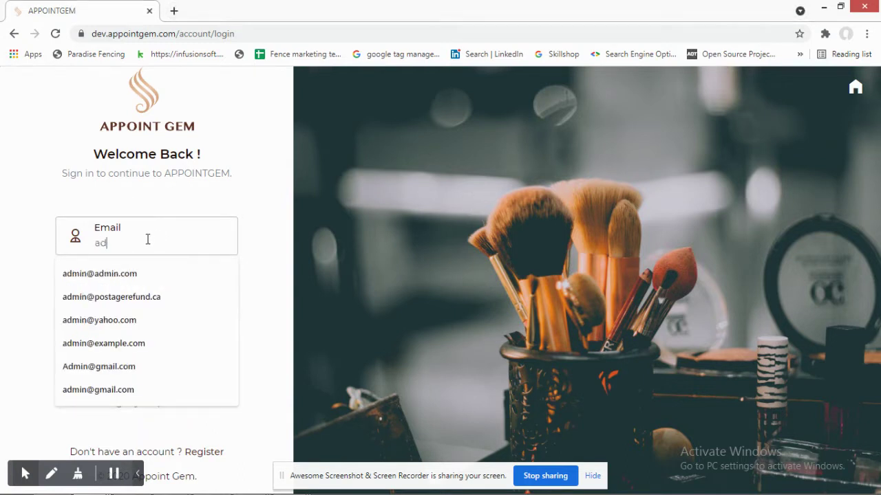
{"action": "type", "text": "min@admin."}
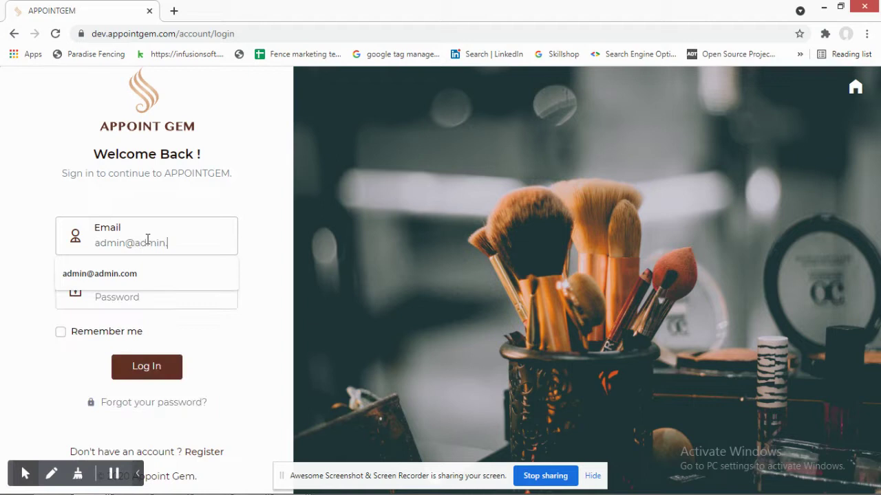
{"action": "type", "text": "com"}
{"action": "key", "text": "Tab"}
{"action": "type", "text": "12"}
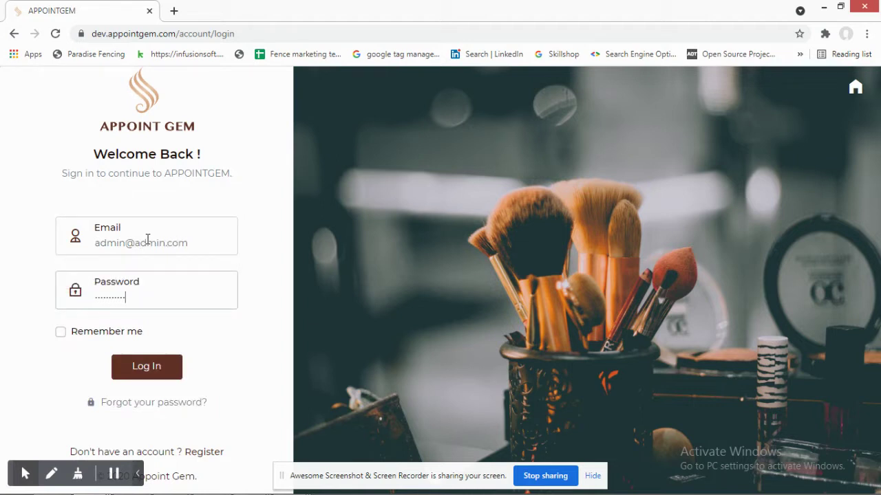
{"action": "left_click", "coordinate": [140, 372]}
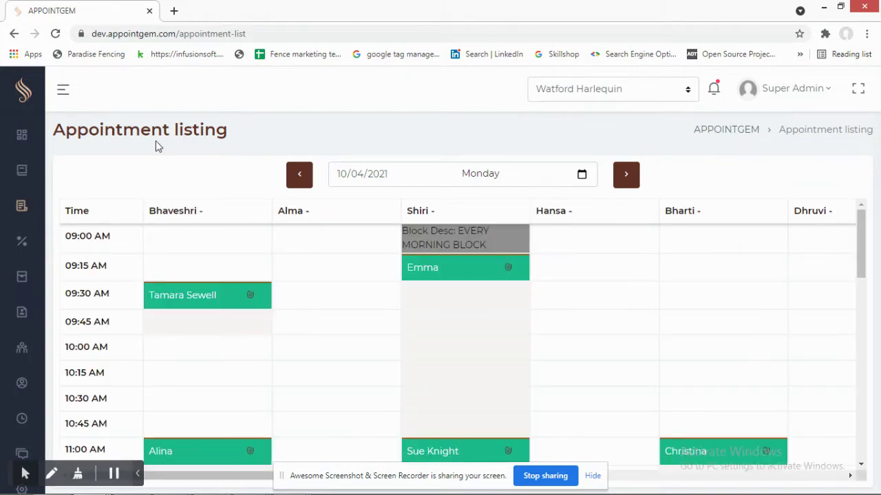
- Read the info cards of Monday's therapist appointments, then switch to the Dashboard summary
{"action": "left_click_drag", "start_coordinate": [92, 124], "coordinate": [236, 133]}
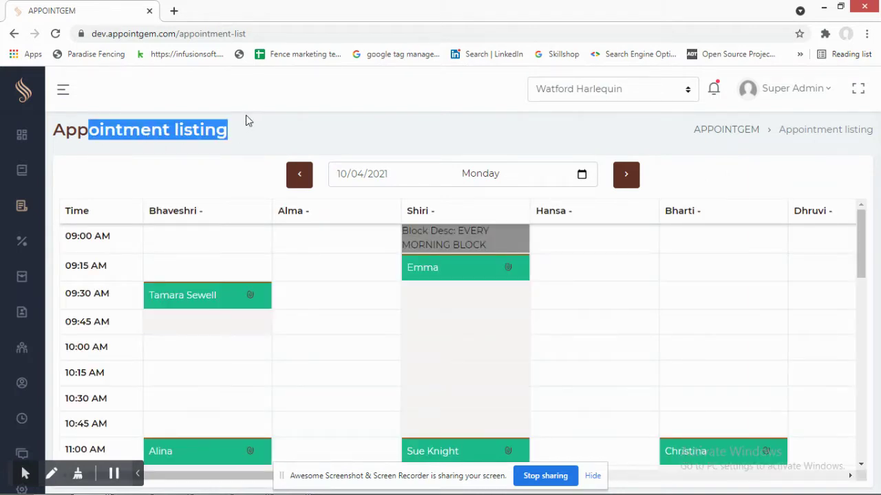
{"action": "scroll", "coordinate": [162, 275], "scroll_direction": "down", "scroll_amount": 2}
{"action": "scroll", "coordinate": [200, 172], "scroll_direction": "up", "scroll_amount": 1}
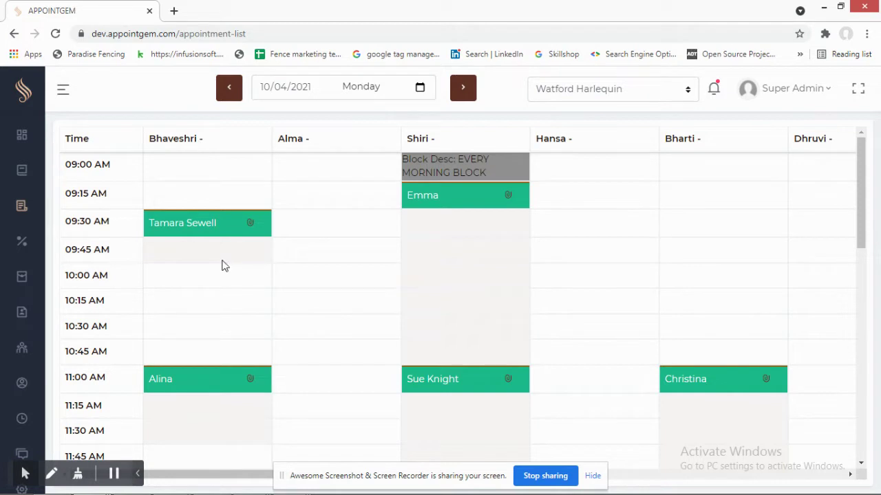
{"action": "mouse_move", "coordinate": [208, 229]}
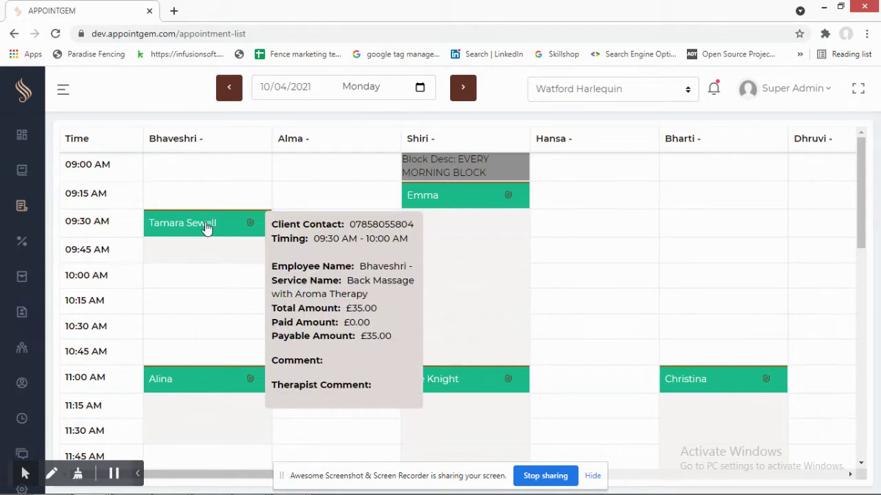
{"action": "mouse_move", "coordinate": [489, 196]}
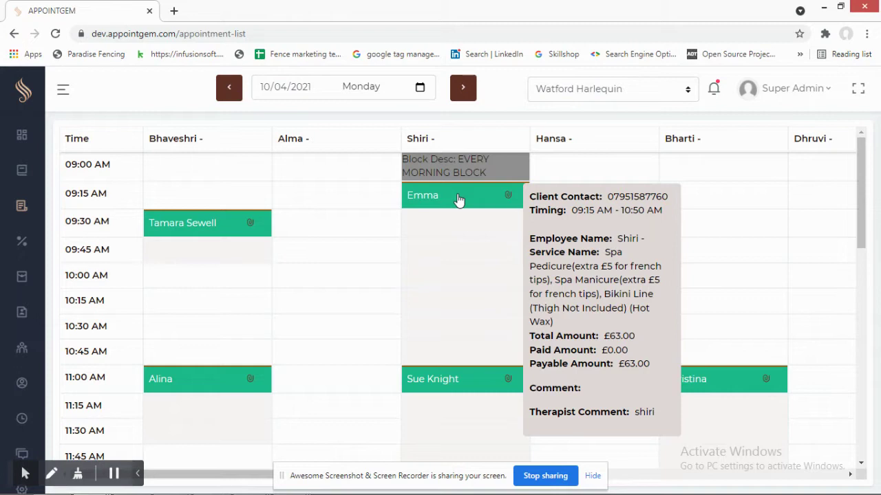
{"action": "left_click", "coordinate": [21, 140]}
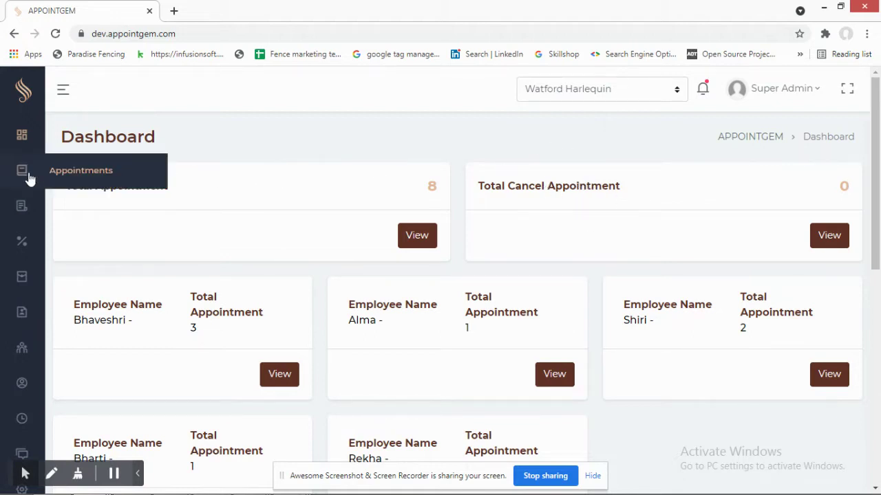
- Show the Appointments calendar by week, then return to the October 2021 month view
{"action": "left_click", "coordinate": [57, 176]}
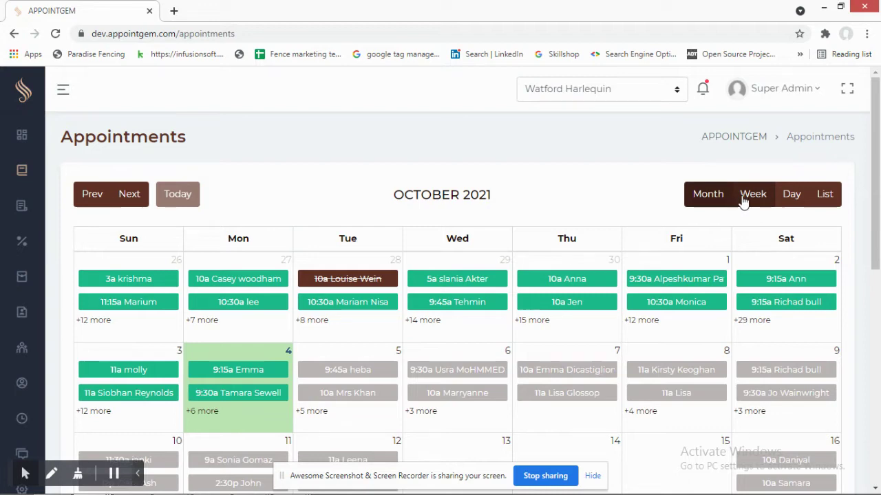
{"action": "left_click", "coordinate": [790, 195]}
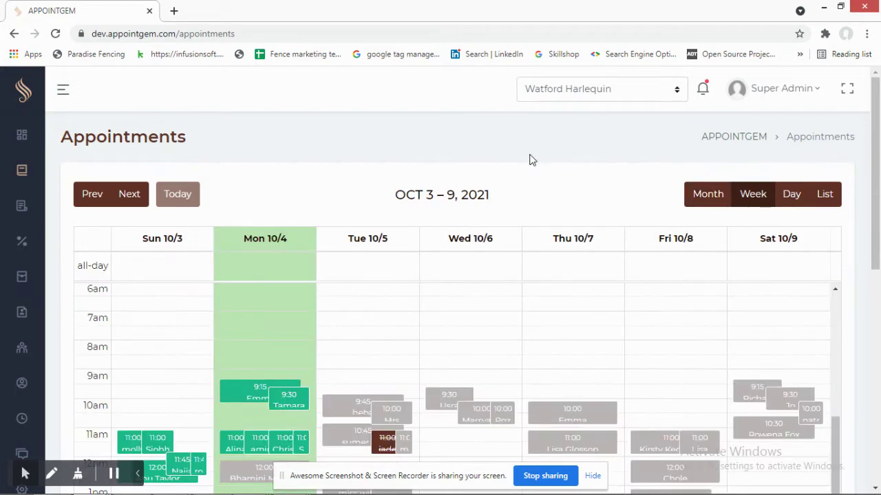
{"action": "scroll", "coordinate": [492, 165], "scroll_direction": "down", "scroll_amount": 3}
{"action": "scroll", "coordinate": [413, 179], "scroll_direction": "up", "scroll_amount": 5}
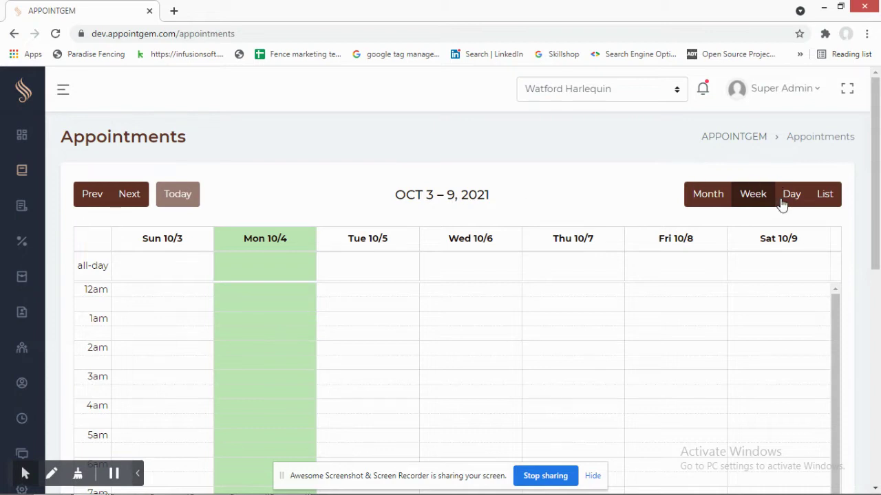
{"action": "left_click", "coordinate": [705, 203]}
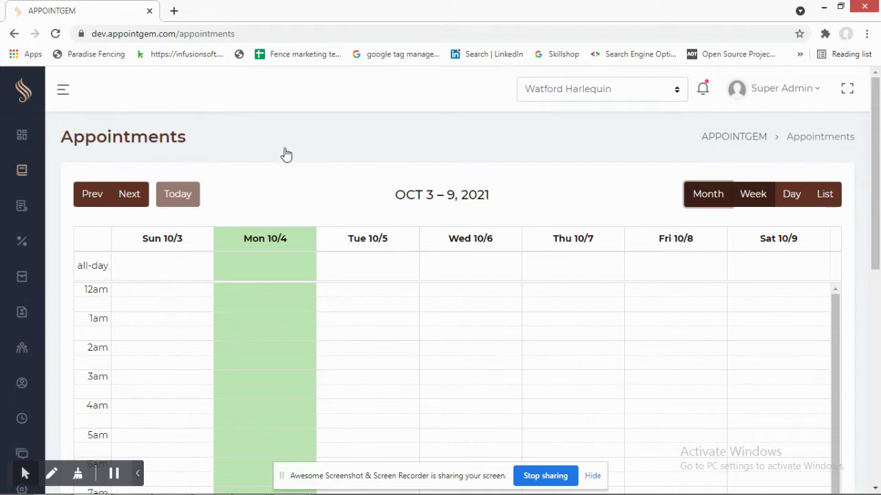
{"action": "scroll", "coordinate": [288, 195], "scroll_direction": "down", "scroll_amount": 2}
{"action": "scroll", "coordinate": [288, 195], "scroll_direction": "up", "scroll_amount": 1}
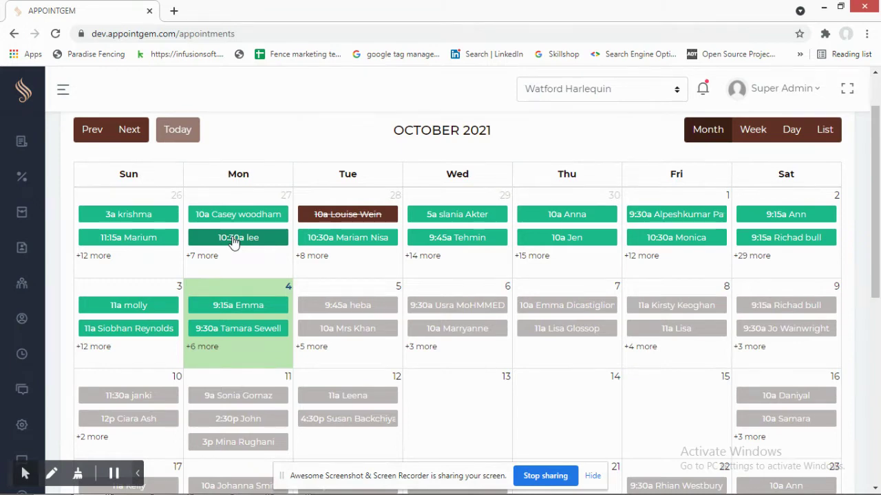
- Open the 27 September 10:30 AM Hollywood (Hot Wax) booking and scroll through its edit details
{"action": "left_click", "coordinate": [238, 242]}
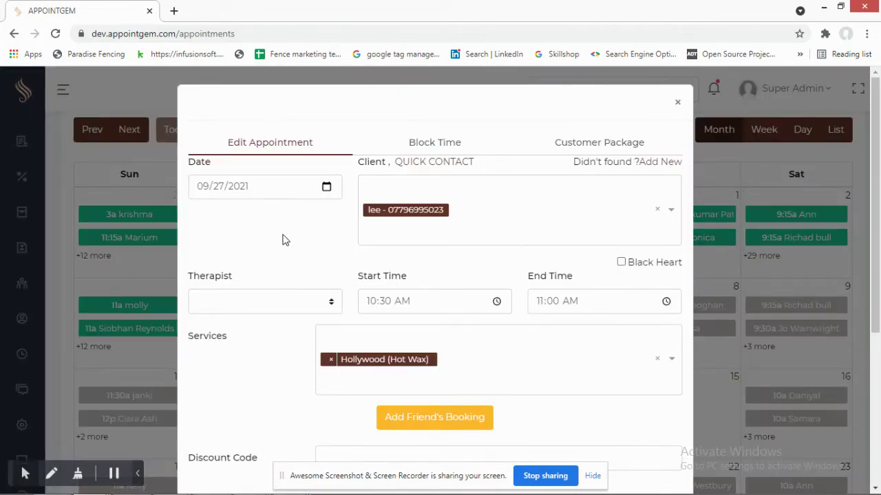
{"action": "scroll", "coordinate": [281, 237], "scroll_direction": "down", "scroll_amount": 2}
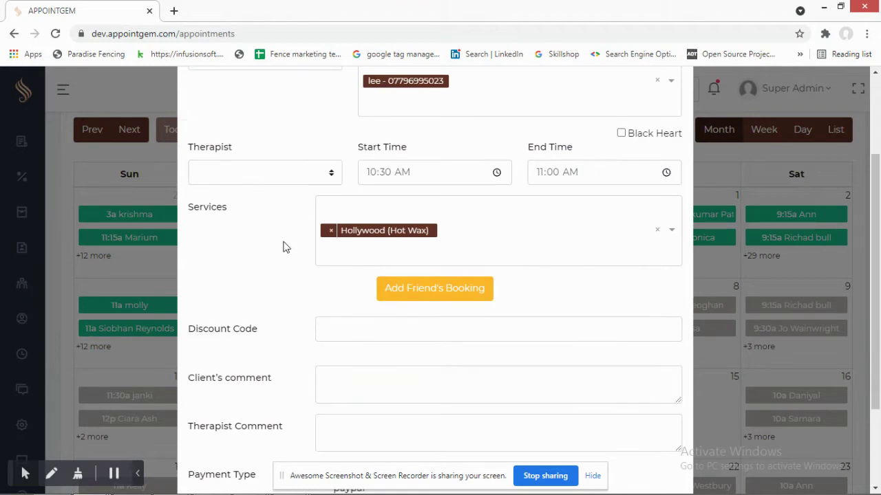
{"action": "scroll", "coordinate": [281, 237], "scroll_direction": "up", "scroll_amount": 2}
{"action": "scroll", "coordinate": [246, 200], "scroll_direction": "down", "scroll_amount": 1}
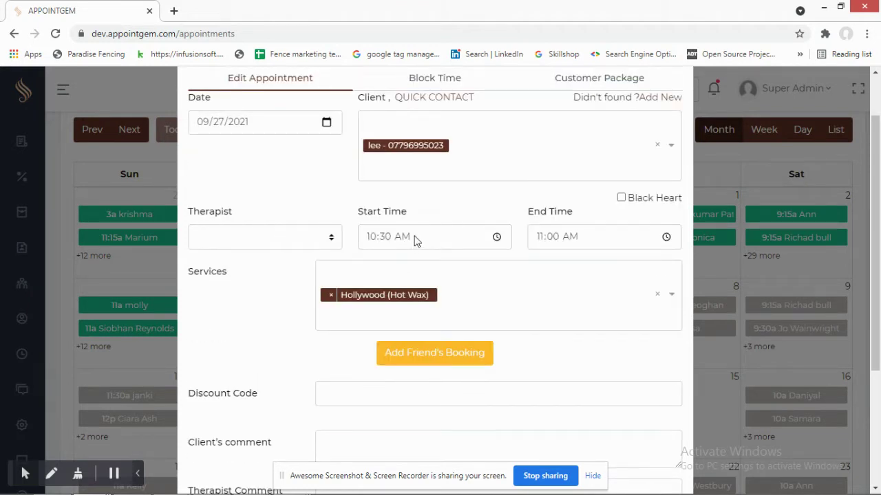
{"action": "scroll", "coordinate": [249, 241], "scroll_direction": "down", "scroll_amount": 1}
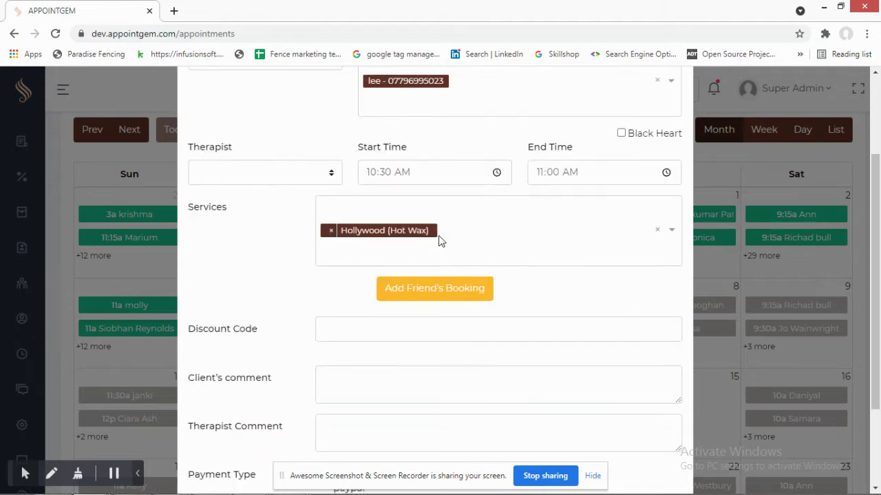
{"action": "scroll", "coordinate": [282, 236], "scroll_direction": "down", "scroll_amount": 2}
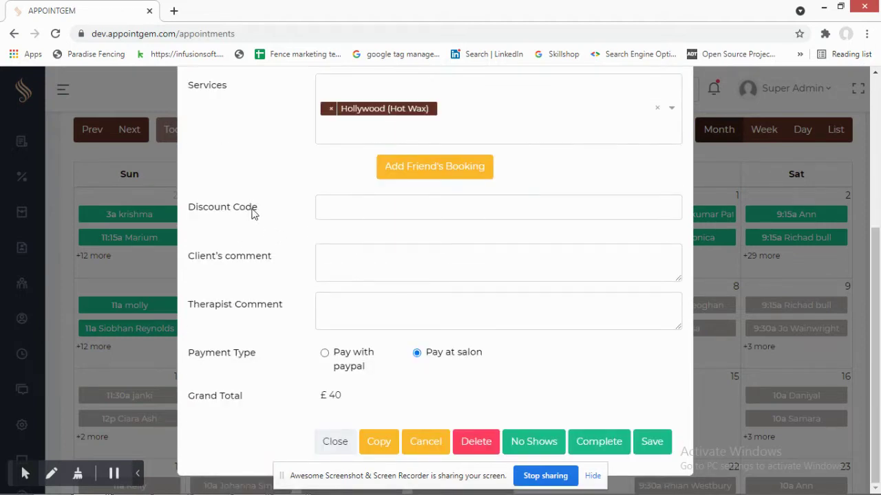
{"action": "mouse_move", "coordinate": [351, 280]}
{"action": "scroll", "coordinate": [527, 365], "scroll_direction": "up", "scroll_amount": 4}
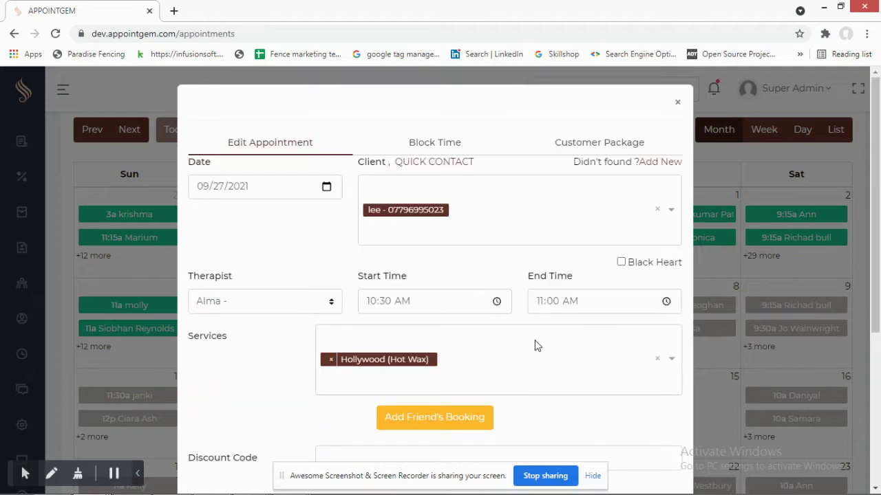
{"action": "scroll", "coordinate": [350, 230], "scroll_direction": "down", "scroll_amount": 4}
{"action": "scroll", "coordinate": [360, 241], "scroll_direction": "up", "scroll_amount": 4}
- Close the appointment editor, review the six active discount codes, and start adding a discount
{"action": "left_click", "coordinate": [677, 102]}
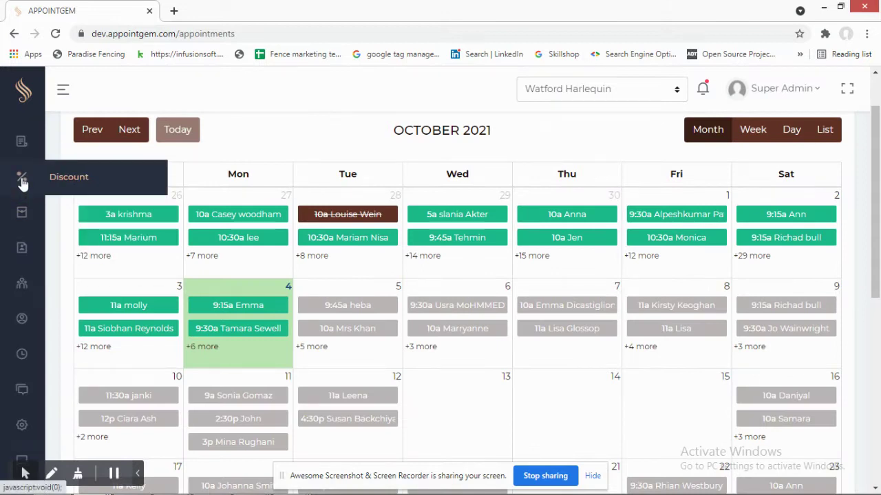
{"action": "scroll", "coordinate": [30, 179], "scroll_direction": "up", "scroll_amount": 1}
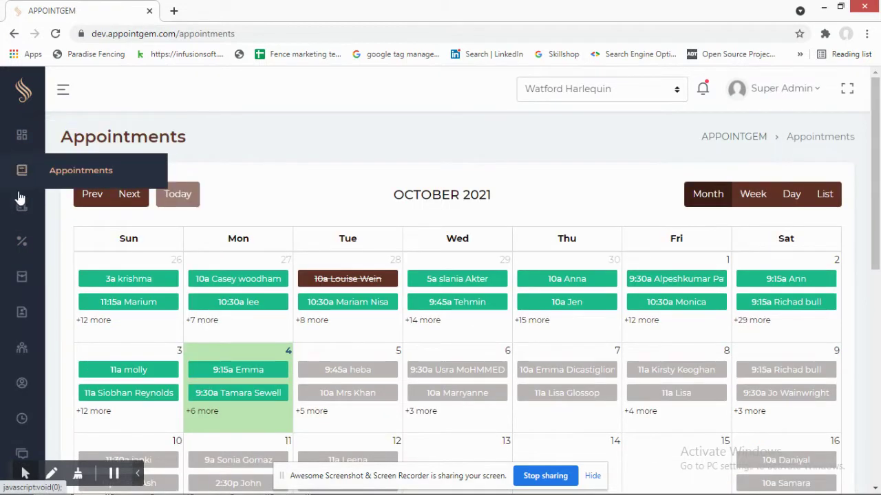
{"action": "left_click", "coordinate": [23, 244]}
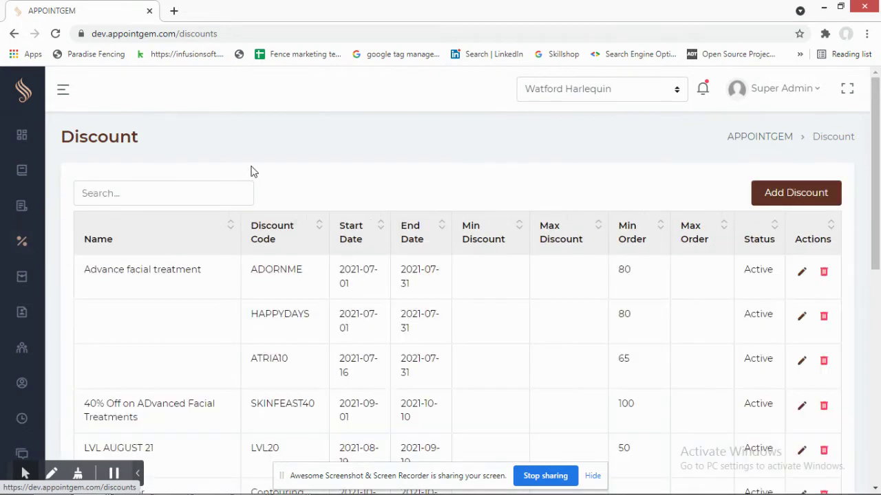
{"action": "scroll", "coordinate": [349, 227], "scroll_direction": "down", "scroll_amount": 2}
{"action": "scroll", "coordinate": [353, 237], "scroll_direction": "up", "scroll_amount": 2}
{"action": "scroll", "coordinate": [255, 250], "scroll_direction": "down", "scroll_amount": 2}
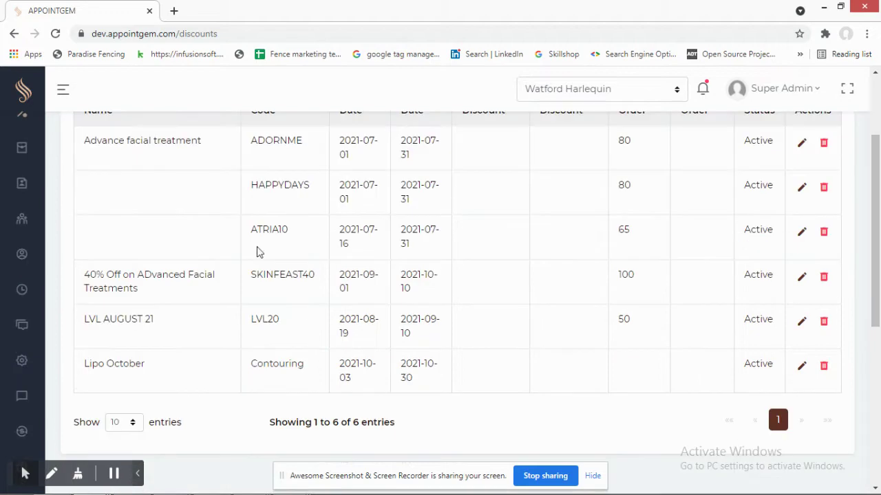
{"action": "scroll", "coordinate": [242, 261], "scroll_direction": "up", "scroll_amount": 2}
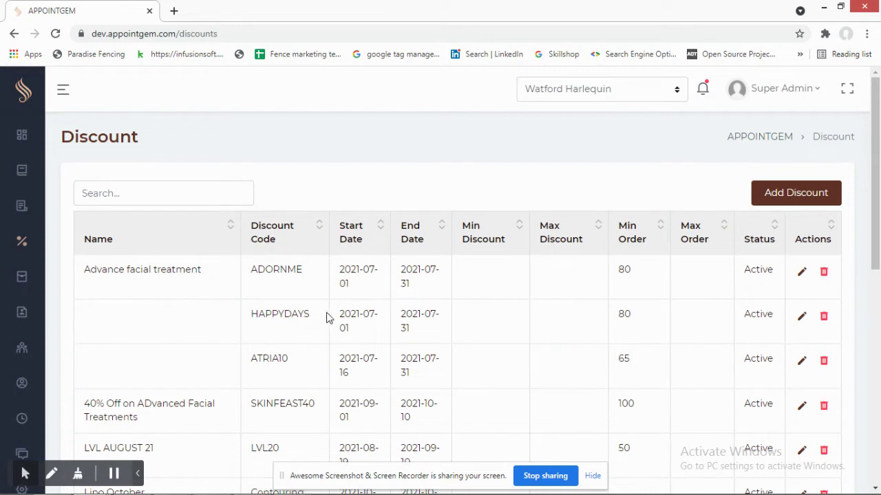
{"action": "left_click", "coordinate": [796, 204]}
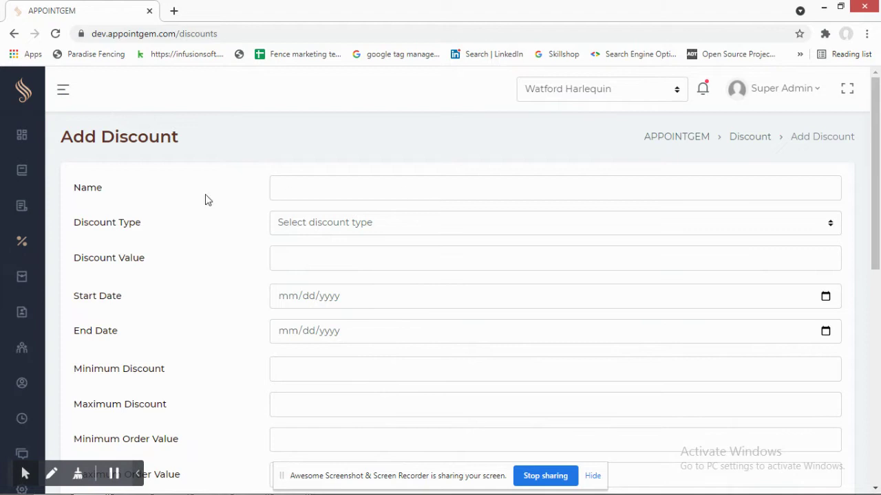
{"action": "scroll", "coordinate": [172, 233], "scroll_direction": "down", "scroll_amount": 1}
{"action": "left_click", "coordinate": [319, 161]}
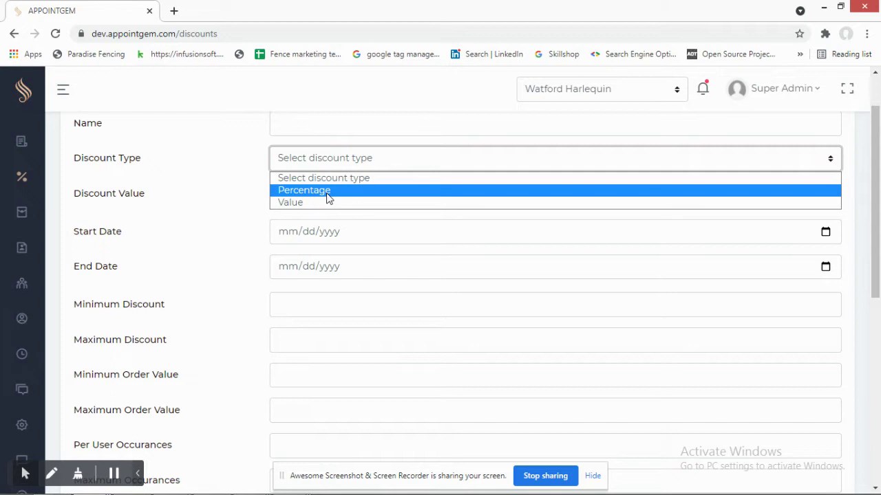
{"action": "left_click", "coordinate": [189, 251]}
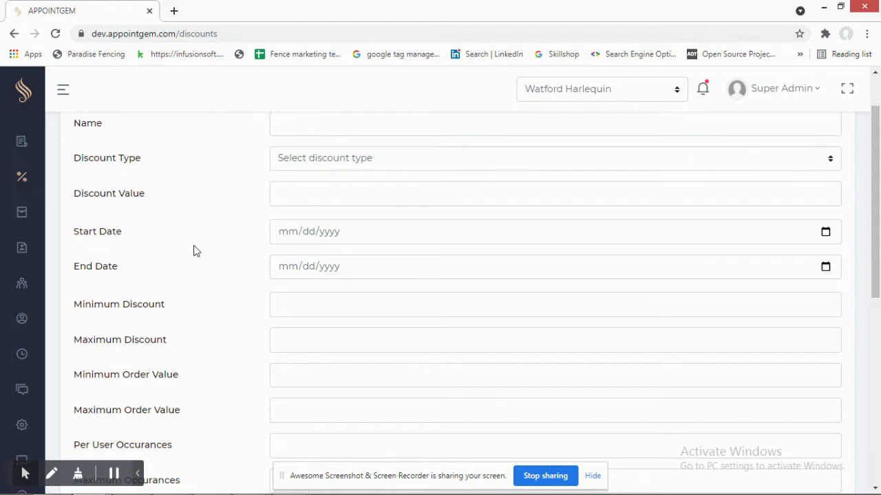
{"action": "left_click", "coordinate": [324, 157]}
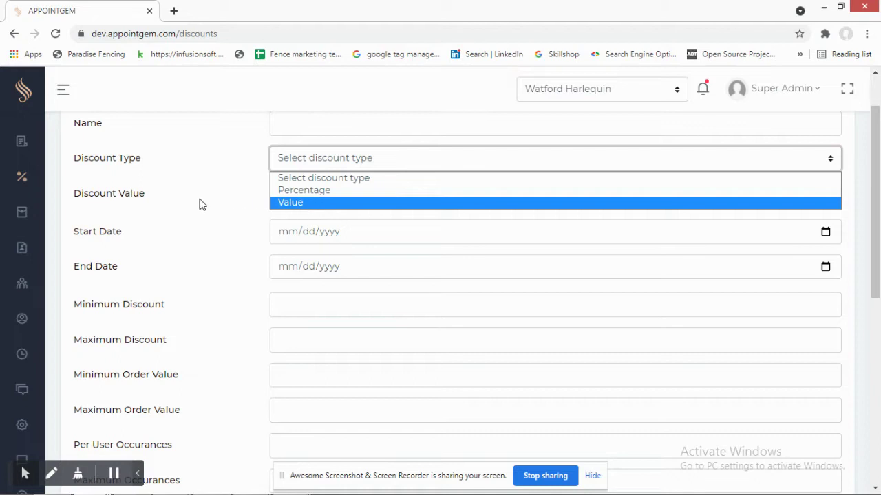
{"action": "left_click", "coordinate": [194, 205]}
{"action": "scroll", "coordinate": [189, 204], "scroll_direction": "down", "scroll_amount": 1}
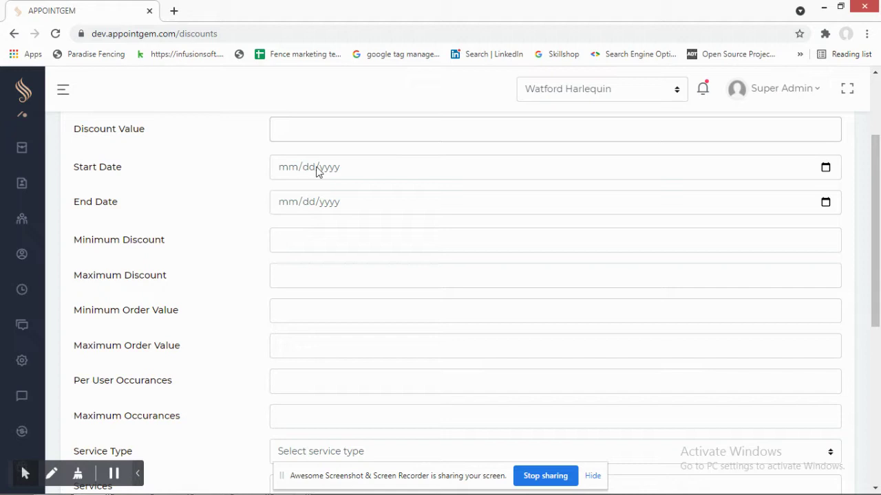
{"action": "scroll", "coordinate": [325, 239], "scroll_direction": "down", "scroll_amount": 2}
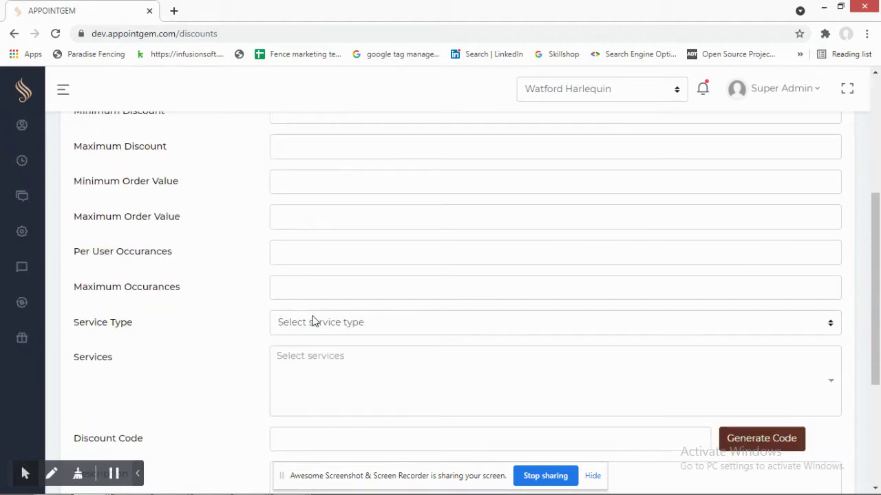
{"action": "left_click", "coordinate": [311, 322]}
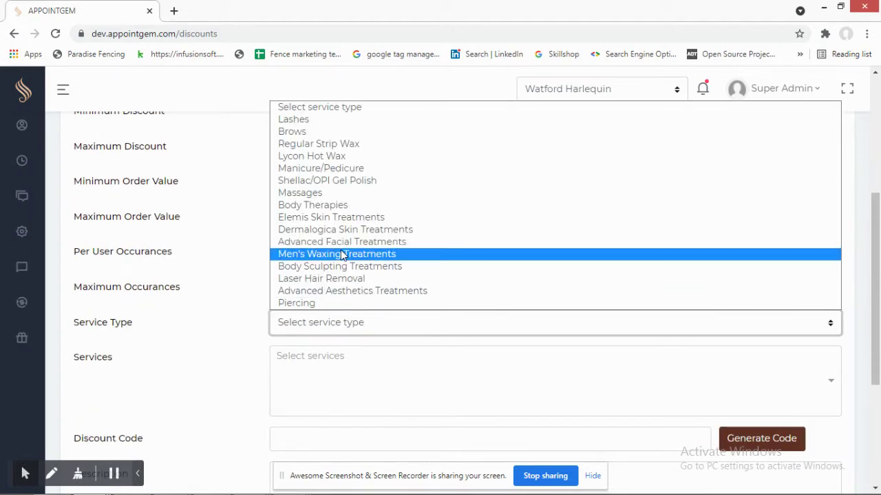
{"action": "left_click", "coordinate": [182, 252]}
{"action": "scroll", "coordinate": [183, 246], "scroll_direction": "down", "scroll_amount": 1}
{"action": "scroll", "coordinate": [180, 242], "scroll_direction": "up", "scroll_amount": 1}
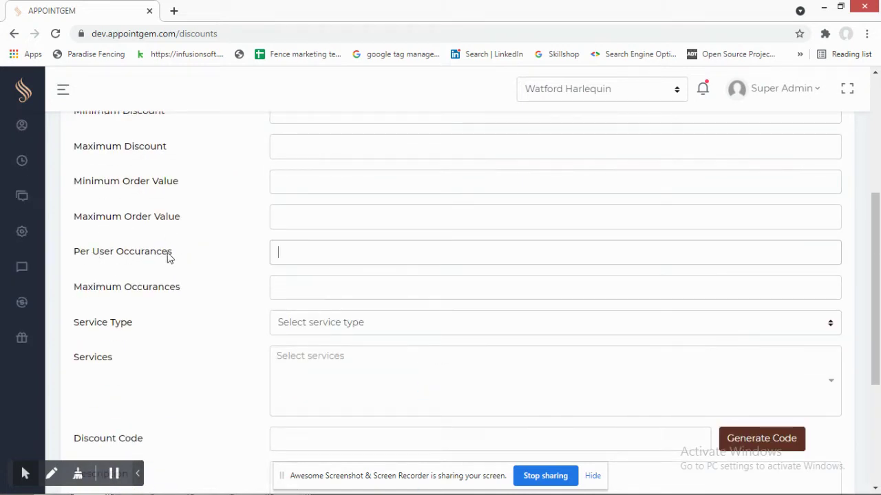
{"action": "left_click_drag", "start_coordinate": [88, 292], "coordinate": [194, 291]}
{"action": "scroll", "coordinate": [195, 240], "scroll_direction": "down", "scroll_amount": 3}
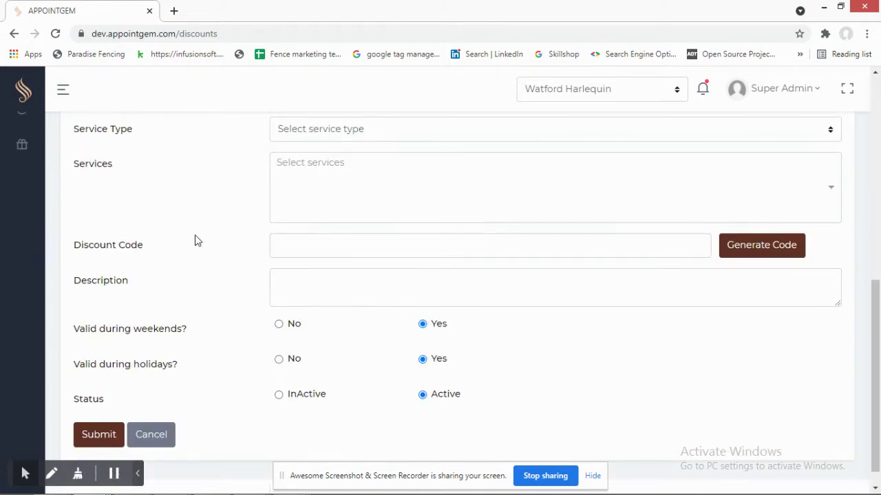
{"action": "scroll", "coordinate": [172, 275], "scroll_direction": "up", "scroll_amount": 2}
{"action": "scroll", "coordinate": [191, 275], "scroll_direction": "down", "scroll_amount": 2}
{"action": "scroll", "coordinate": [132, 275], "scroll_direction": "up", "scroll_amount": 5}
{"action": "mouse_move", "coordinate": [20, 252]}
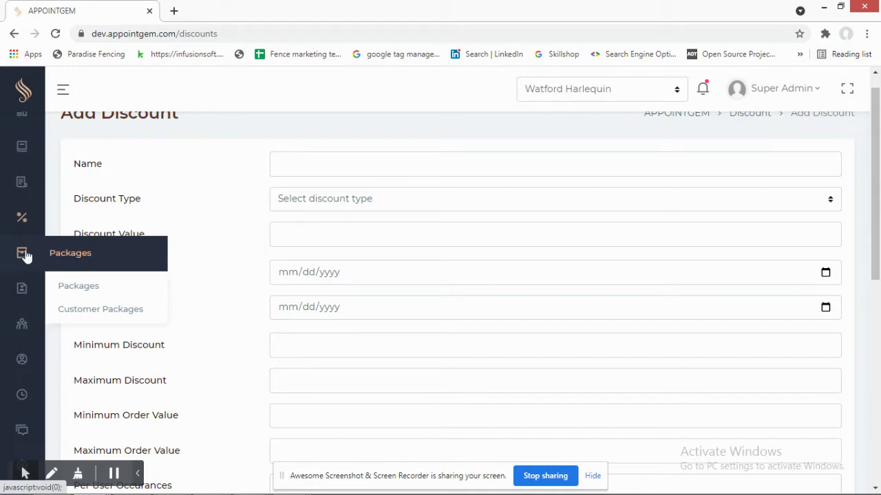
{"action": "scroll", "coordinate": [176, 297], "scroll_direction": "down", "scroll_amount": 5}
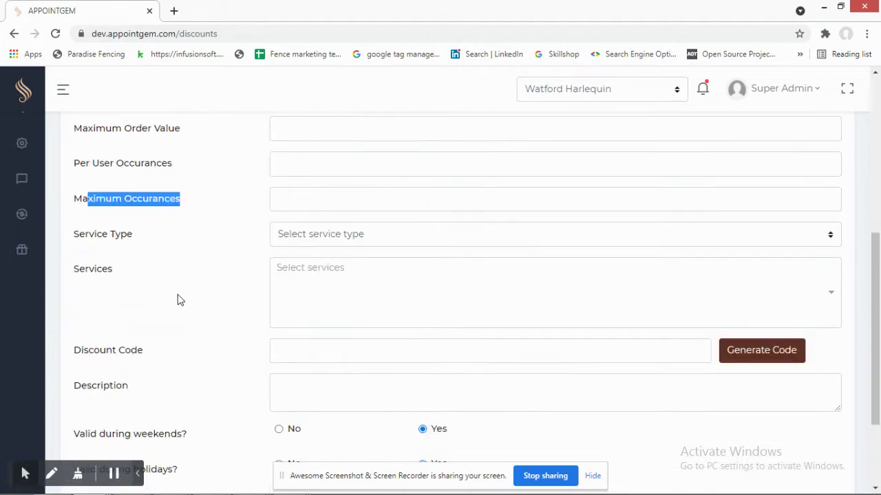
{"action": "scroll", "coordinate": [177, 298], "scroll_direction": "up", "scroll_amount": 5}
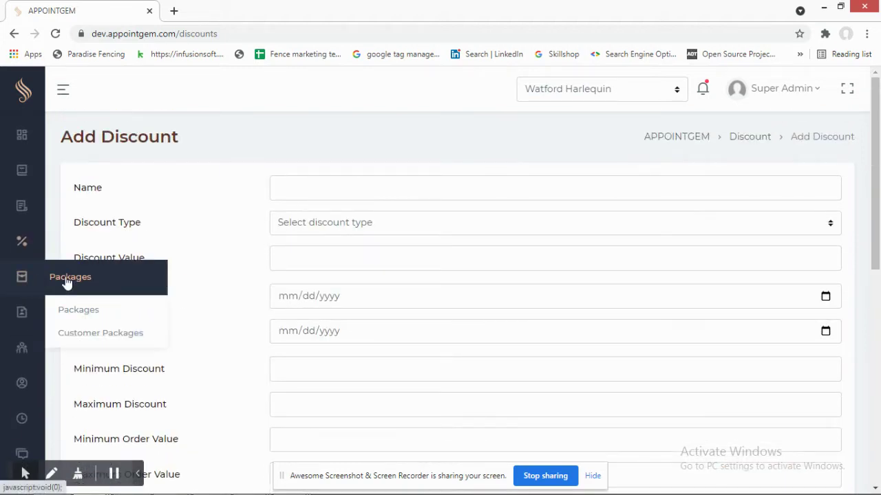
{"action": "scroll", "coordinate": [156, 259], "scroll_direction": "down", "scroll_amount": 4}
{"action": "scroll", "coordinate": [157, 261], "scroll_direction": "down", "scroll_amount": 3}
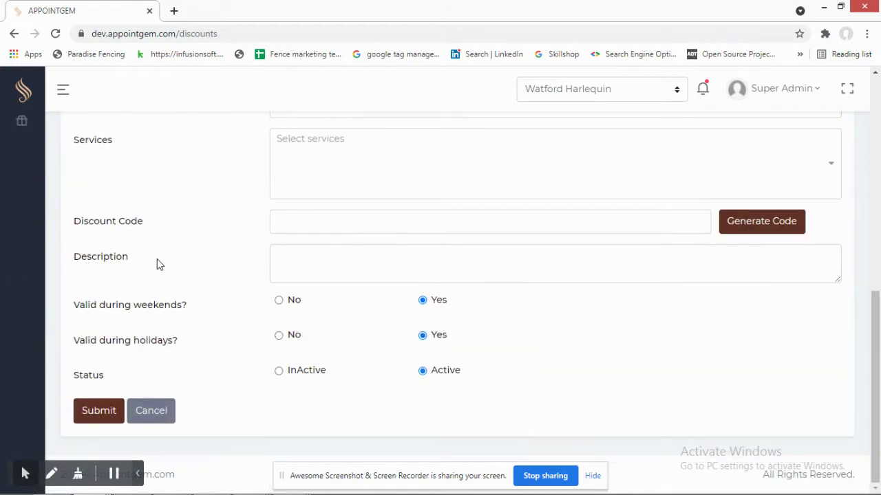
{"action": "scroll", "coordinate": [162, 275], "scroll_direction": "up", "scroll_amount": 7}
{"action": "mouse_move", "coordinate": [24, 267]}
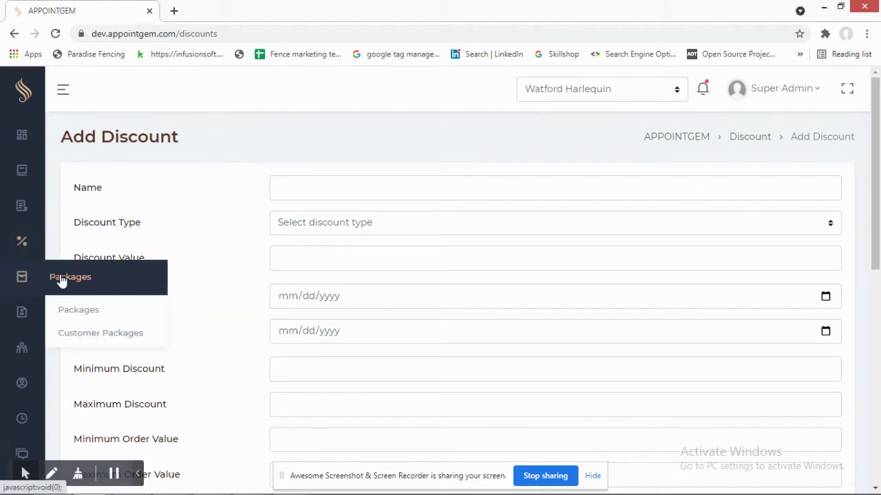
- Open the Packages list and start a new package
{"action": "left_click", "coordinate": [80, 313]}
{"action": "scroll", "coordinate": [272, 276], "scroll_direction": "down", "scroll_amount": 3}
{"action": "scroll", "coordinate": [303, 296], "scroll_direction": "up", "scroll_amount": 3}
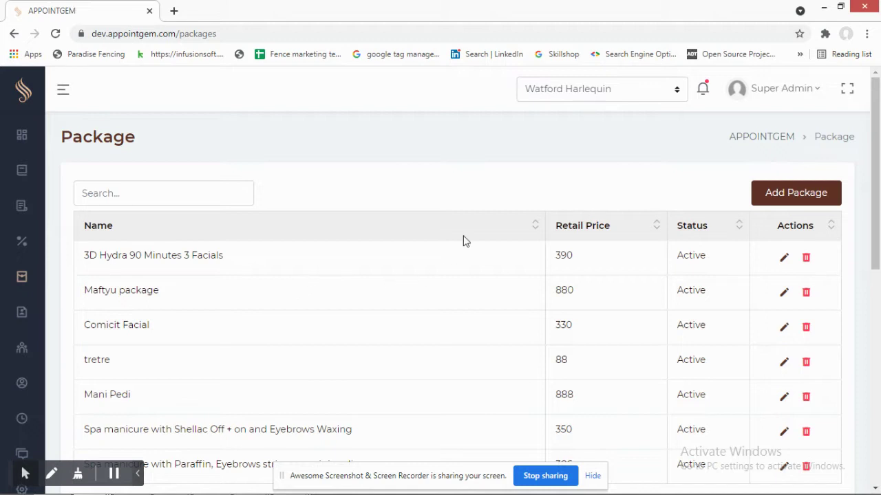
{"action": "scroll", "coordinate": [422, 246], "scroll_direction": "down", "scroll_amount": 2}
{"action": "scroll", "coordinate": [310, 288], "scroll_direction": "up", "scroll_amount": 3}
{"action": "left_click", "coordinate": [769, 202]}
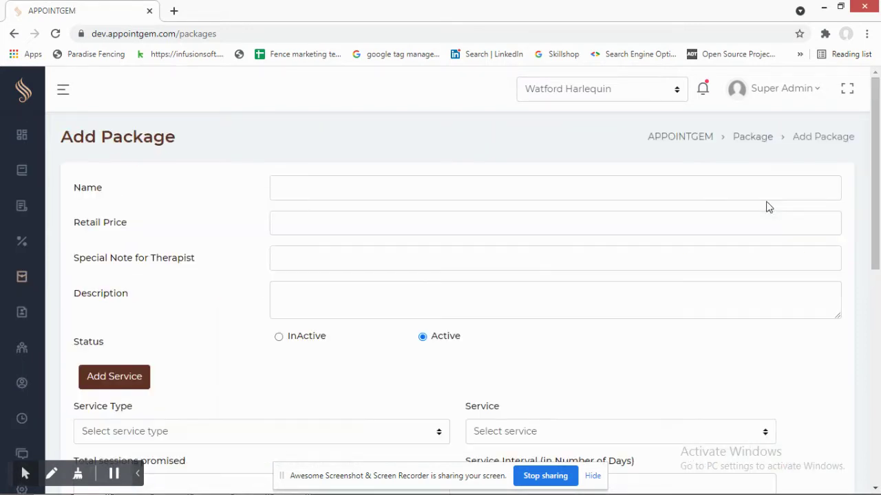
{"action": "scroll", "coordinate": [230, 194], "scroll_direction": "down", "scroll_amount": 1}
{"action": "scroll", "coordinate": [220, 197], "scroll_direction": "down", "scroll_amount": 2}
{"action": "scroll", "coordinate": [220, 197], "scroll_direction": "up", "scroll_amount": 3}
- Click into the package Name, Retail Price and Description fields, leaving them empty
{"action": "left_click", "coordinate": [299, 187]}
{"action": "left_click", "coordinate": [210, 218]}
{"action": "left_click", "coordinate": [296, 222]}
{"action": "left_click", "coordinate": [190, 226]}
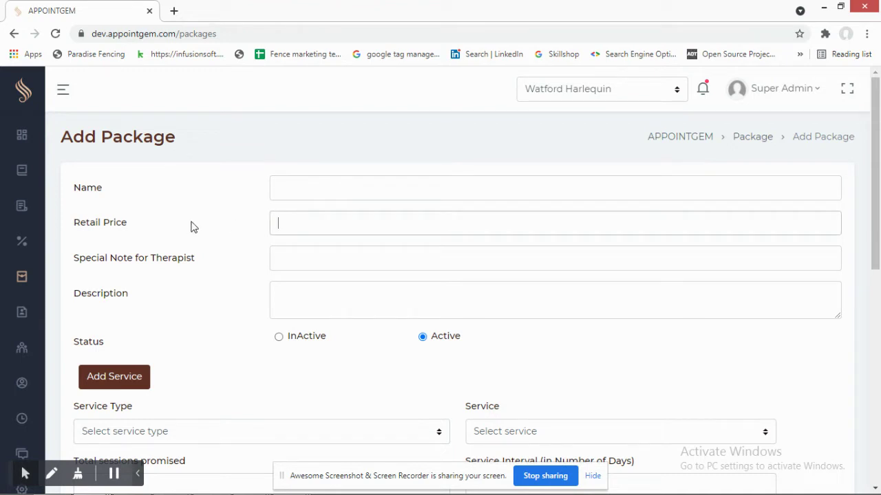
{"action": "scroll", "coordinate": [198, 199], "scroll_direction": "down", "scroll_amount": 1}
{"action": "scroll", "coordinate": [198, 199], "scroll_direction": "down", "scroll_amount": 1}
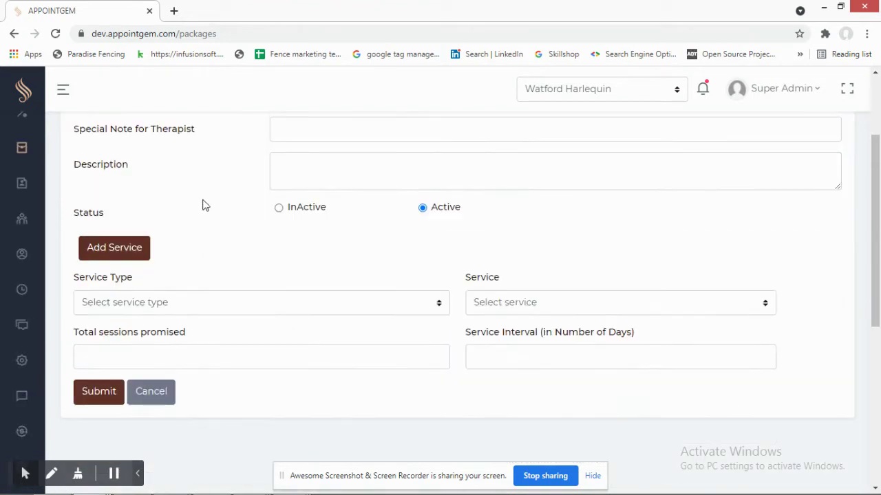
{"action": "left_click", "coordinate": [339, 169]}
- View the Service Type options without choosing one, and check Total sessions promised
{"action": "left_click", "coordinate": [184, 301]}
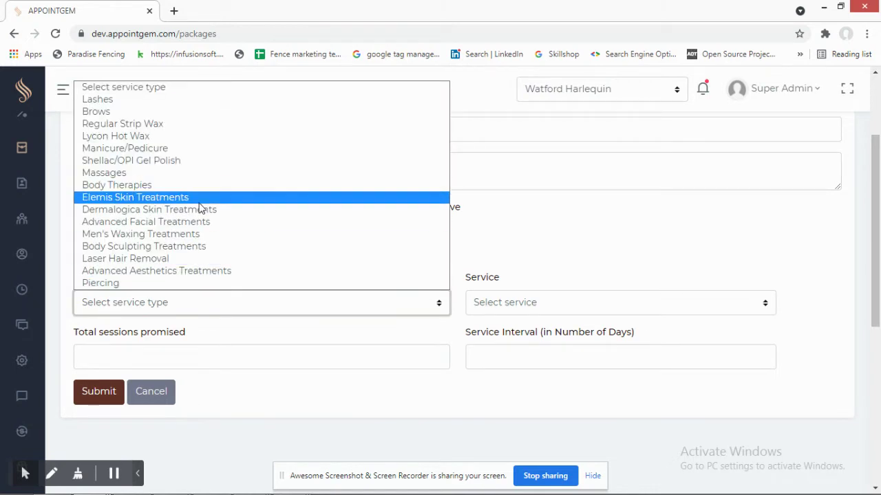
{"action": "left_click", "coordinate": [553, 254]}
{"action": "scroll", "coordinate": [552, 254], "scroll_direction": "down", "scroll_amount": 2}
{"action": "scroll", "coordinate": [419, 279], "scroll_direction": "up", "scroll_amount": 1}
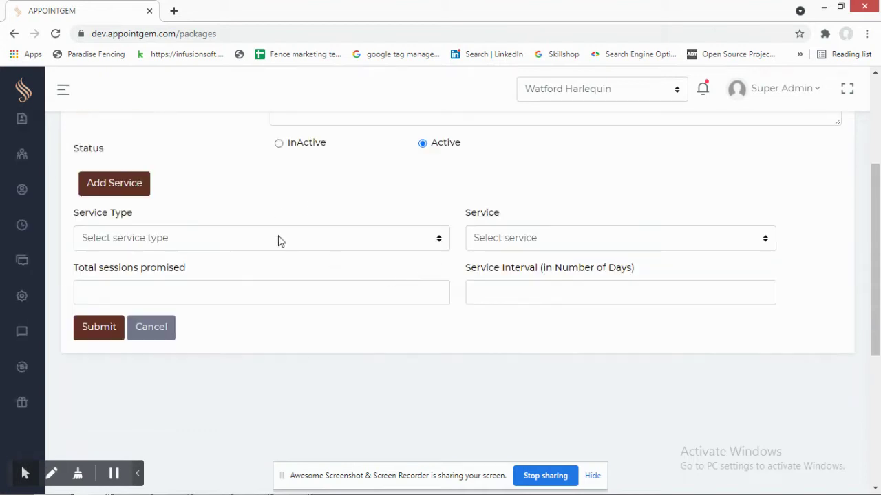
{"action": "left_click", "coordinate": [249, 293]}
{"action": "left_click", "coordinate": [278, 211]}
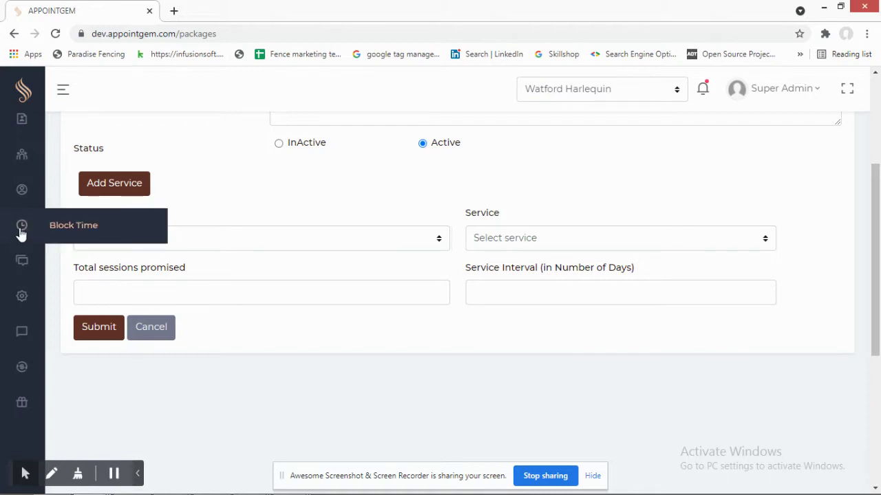
{"action": "scroll", "coordinate": [24, 196], "scroll_direction": "up", "scroll_amount": 2}
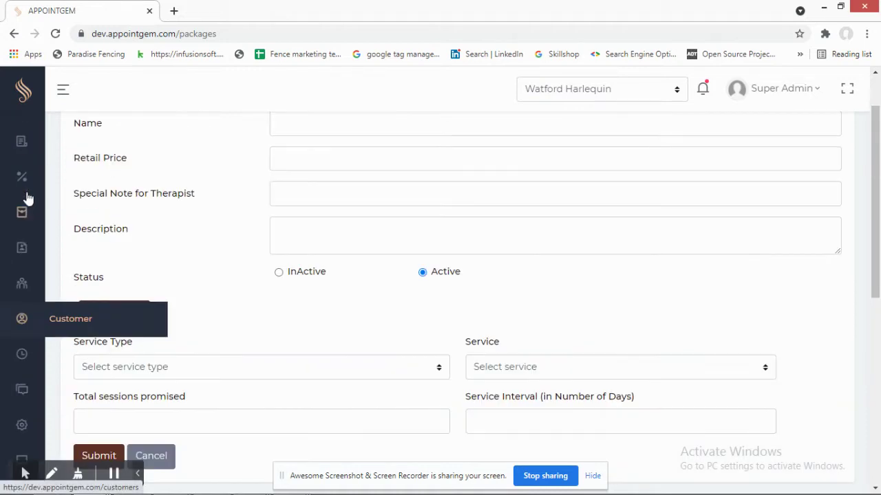
{"action": "mouse_move", "coordinate": [24, 247]}
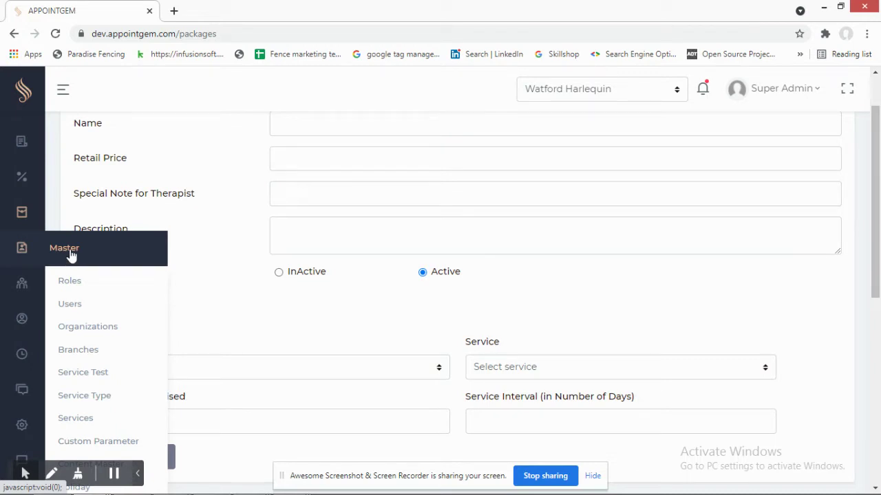
- Open the Roles list and highlight Super Admin, Organization Admin, Branch Admin and Therapist
{"action": "left_click", "coordinate": [73, 283]}
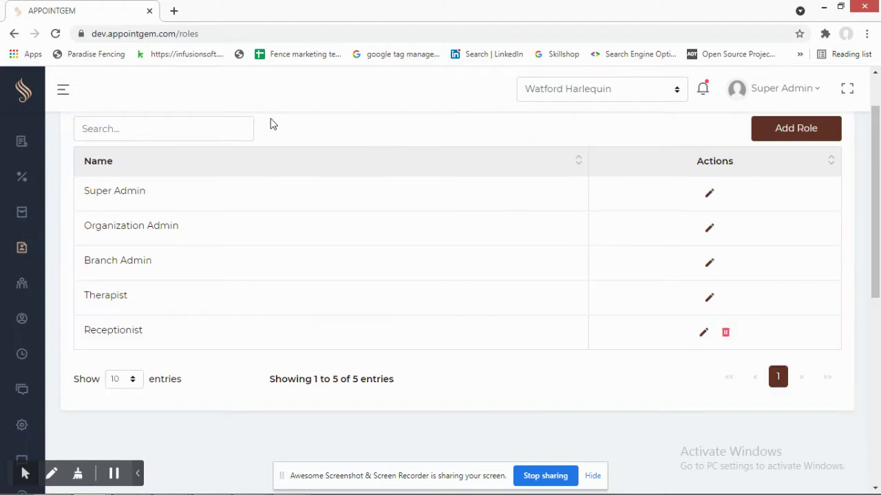
{"action": "scroll", "coordinate": [227, 241], "scroll_direction": "up", "scroll_amount": 1}
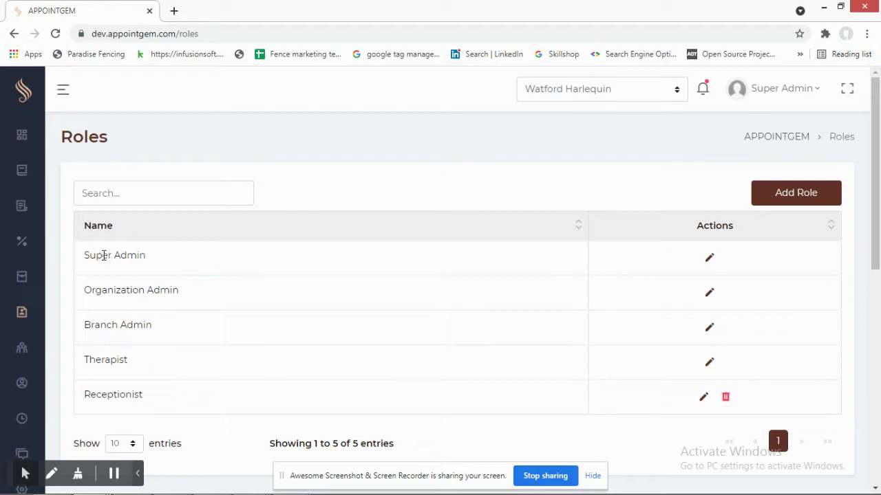
{"action": "left_click_drag", "start_coordinate": [103, 256], "coordinate": [143, 258]}
{"action": "left_click_drag", "start_coordinate": [85, 290], "coordinate": [186, 292]}
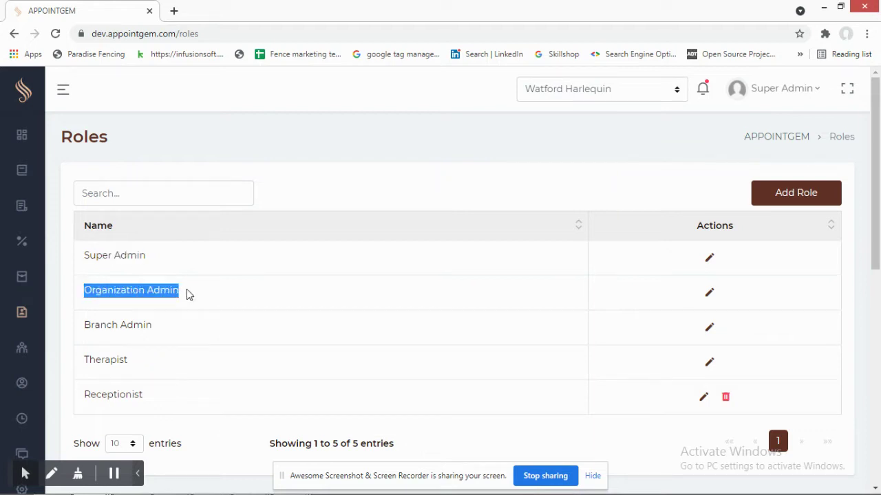
{"action": "left_click_drag", "start_coordinate": [90, 324], "coordinate": [142, 328]}
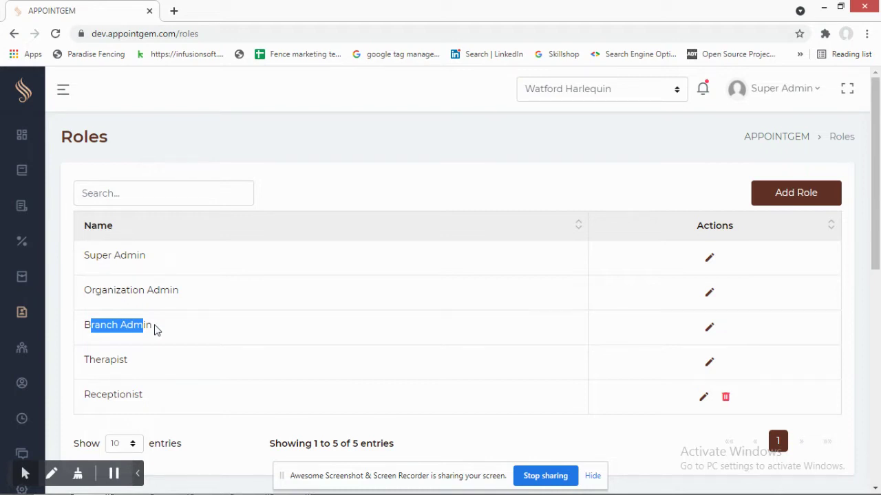
{"action": "left_click_drag", "start_coordinate": [94, 361], "coordinate": [128, 360]}
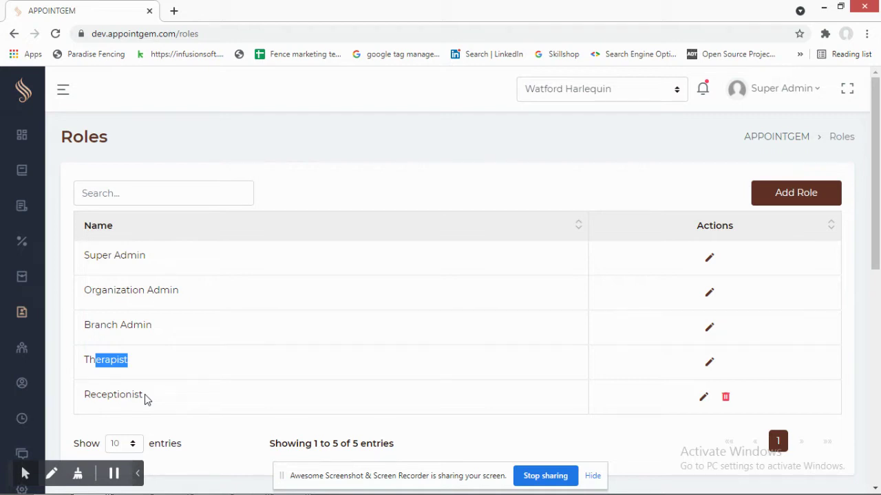
- Move on to the Users list of staff accounts and their roles
{"action": "left_click_drag", "start_coordinate": [95, 290], "coordinate": [232, 234]}
{"action": "scroll", "coordinate": [118, 257], "scroll_direction": "down", "scroll_amount": 1}
{"action": "mouse_move", "coordinate": [23, 254]}
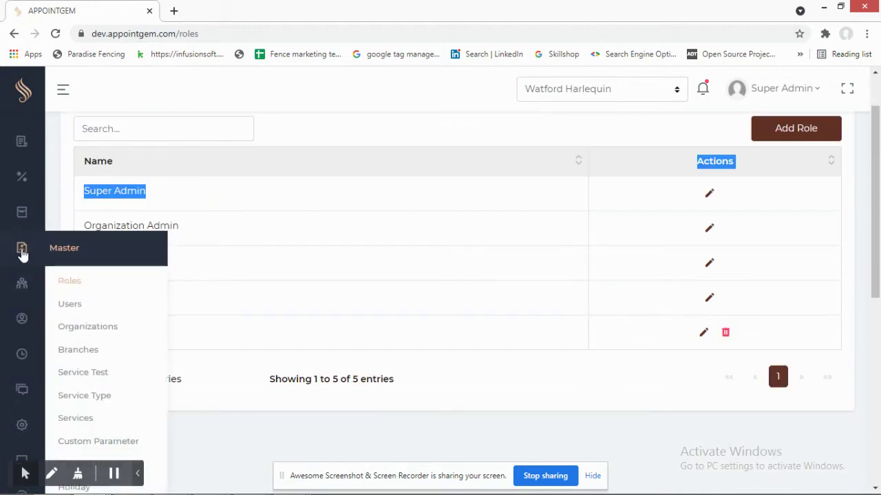
{"action": "left_click", "coordinate": [68, 309]}
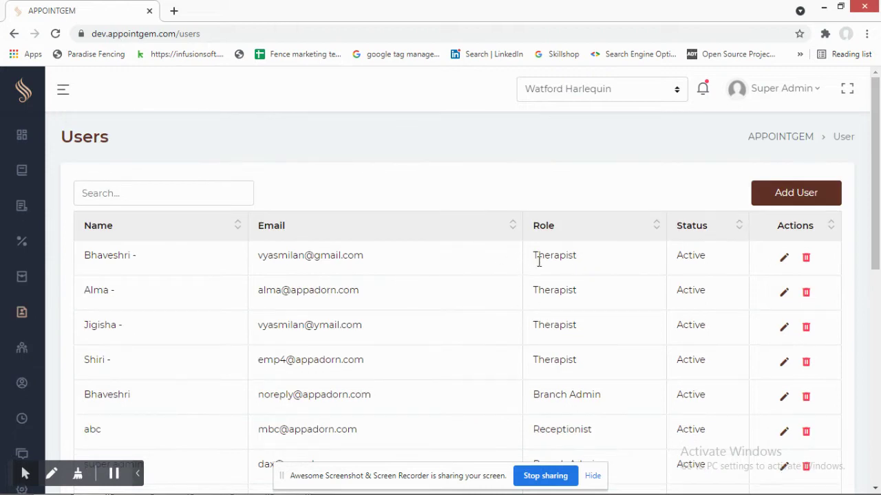
- Start a new user and check the Select Role options without picking one
{"action": "left_click", "coordinate": [798, 194]}
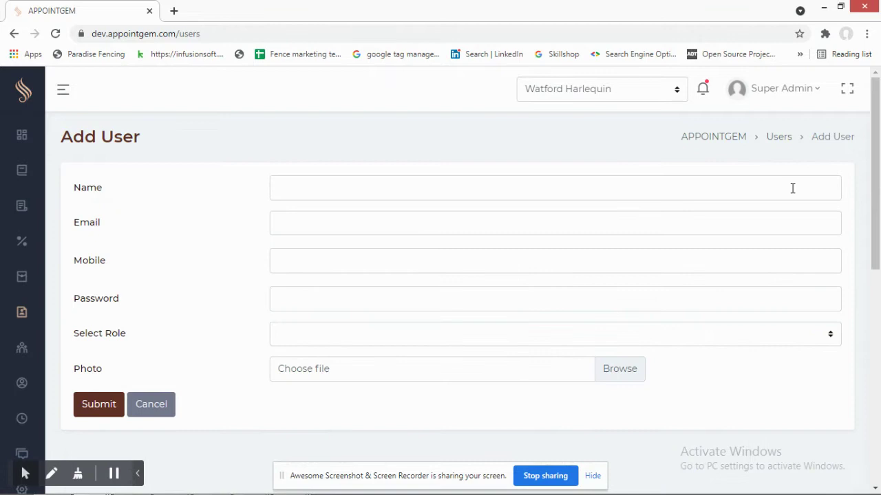
{"action": "scroll", "coordinate": [212, 209], "scroll_direction": "down", "scroll_amount": 2}
{"action": "scroll", "coordinate": [212, 209], "scroll_direction": "up", "scroll_amount": 2}
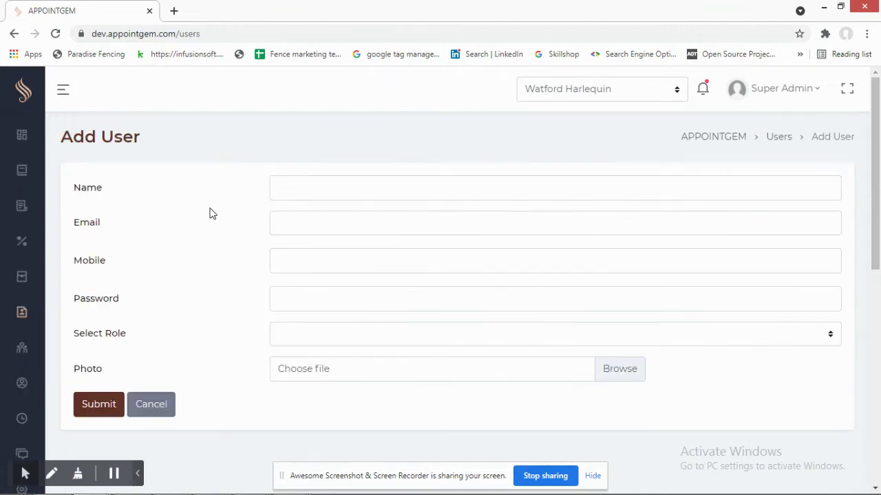
{"action": "left_click", "coordinate": [329, 333]}
{"action": "left_click", "coordinate": [318, 169]}
{"action": "scroll", "coordinate": [305, 158], "scroll_direction": "down", "scroll_amount": 1}
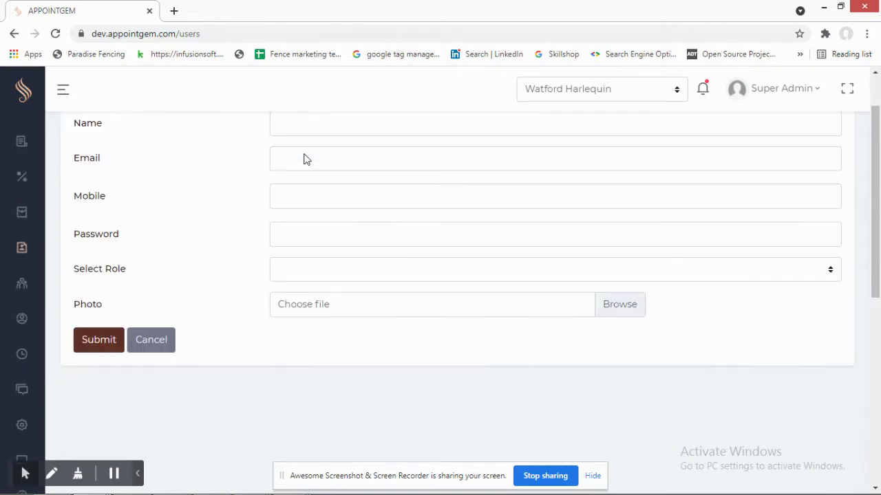
{"action": "scroll", "coordinate": [178, 268], "scroll_direction": "up", "scroll_amount": 1}
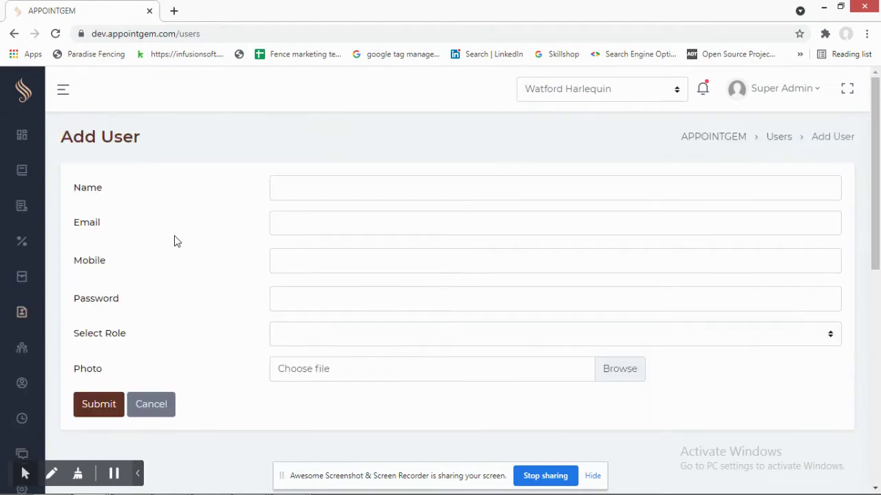
{"action": "mouse_move", "coordinate": [7, 320]}
{"action": "scroll", "coordinate": [112, 324], "scroll_direction": "down", "scroll_amount": 1}
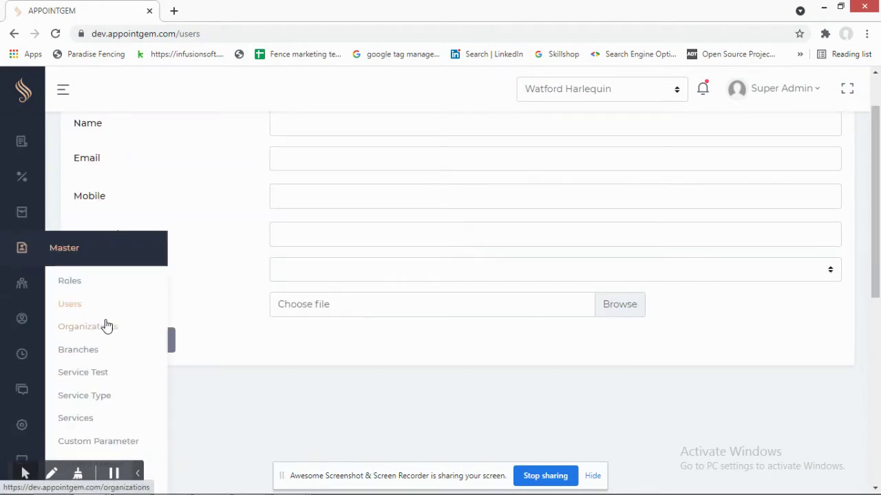
- Open the Organizations list and start a new organization
{"action": "left_click", "coordinate": [100, 334]}
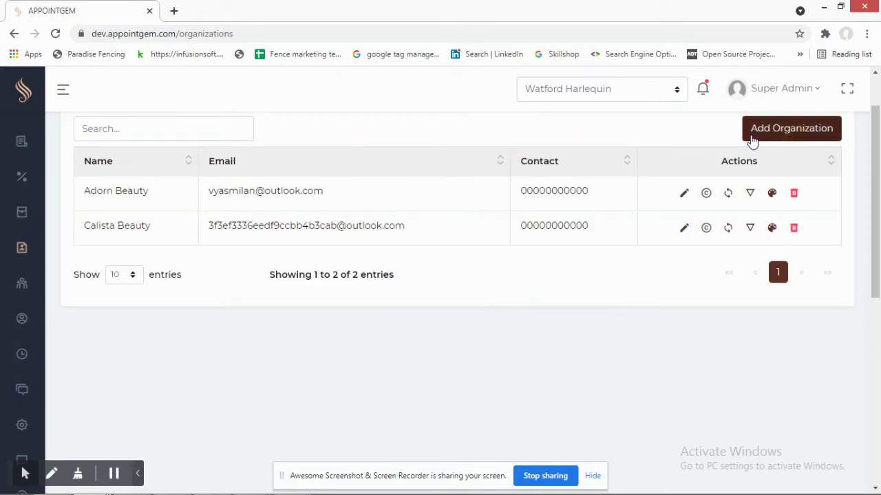
{"action": "left_click", "coordinate": [749, 132]}
{"action": "scroll", "coordinate": [382, 262], "scroll_direction": "up", "scroll_amount": 1}
{"action": "scroll", "coordinate": [230, 227], "scroll_direction": "down", "scroll_amount": 2}
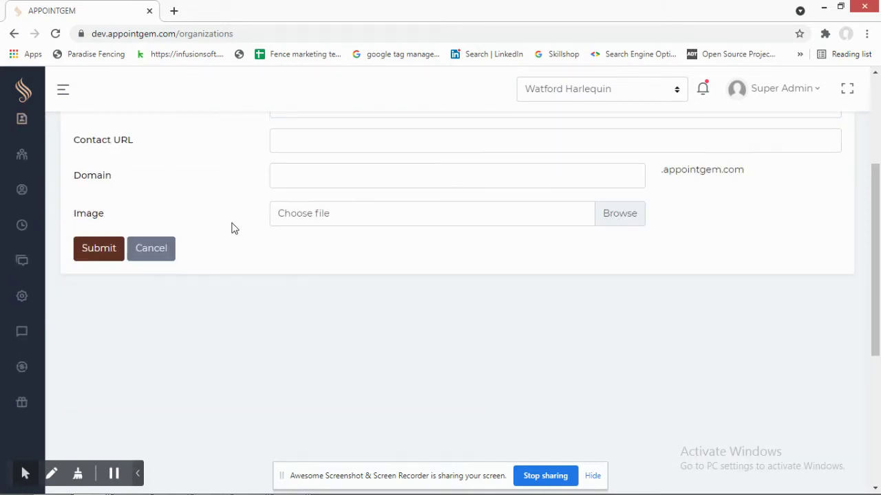
{"action": "scroll", "coordinate": [231, 228], "scroll_direction": "up", "scroll_amount": 2}
{"action": "scroll", "coordinate": [344, 232], "scroll_direction": "down", "scroll_amount": 1}
{"action": "scroll", "coordinate": [373, 227], "scroll_direction": "up", "scroll_amount": 1}
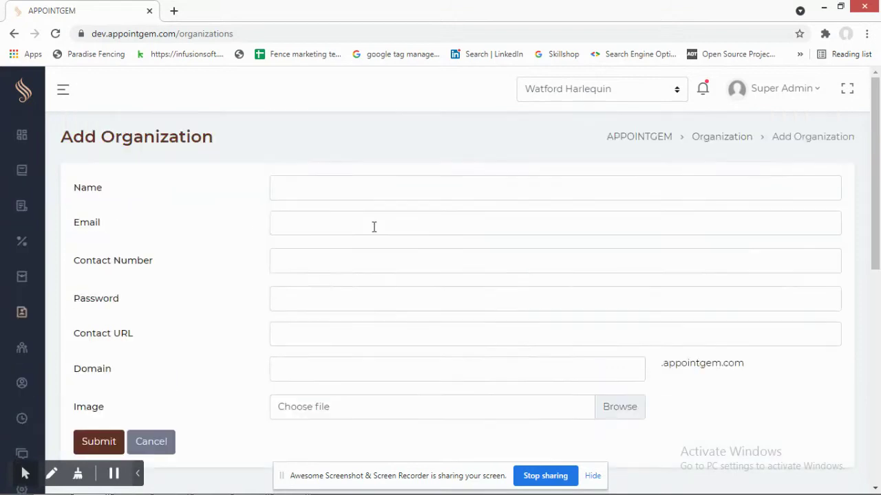
{"action": "scroll", "coordinate": [230, 236], "scroll_direction": "down", "scroll_amount": 2}
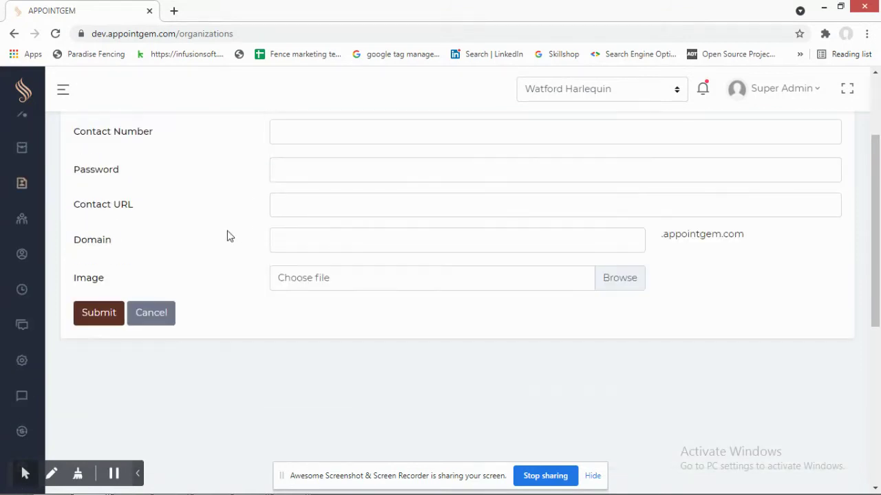
- Inspect the Domain field and its .appointgem.com suffix
{"action": "left_click", "coordinate": [491, 247]}
{"action": "left_click", "coordinate": [692, 246]}
{"action": "left_click_drag", "start_coordinate": [661, 237], "coordinate": [744, 238]}
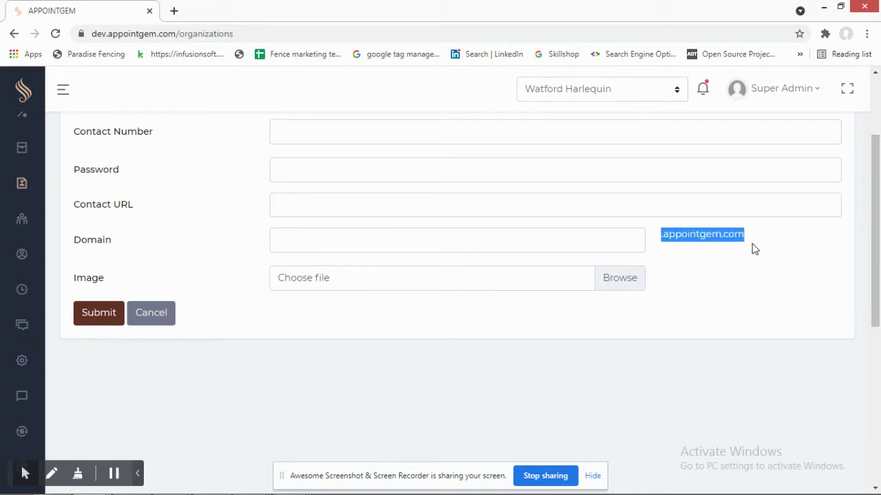
{"action": "left_click", "coordinate": [600, 241]}
{"action": "left_click", "coordinate": [738, 237]}
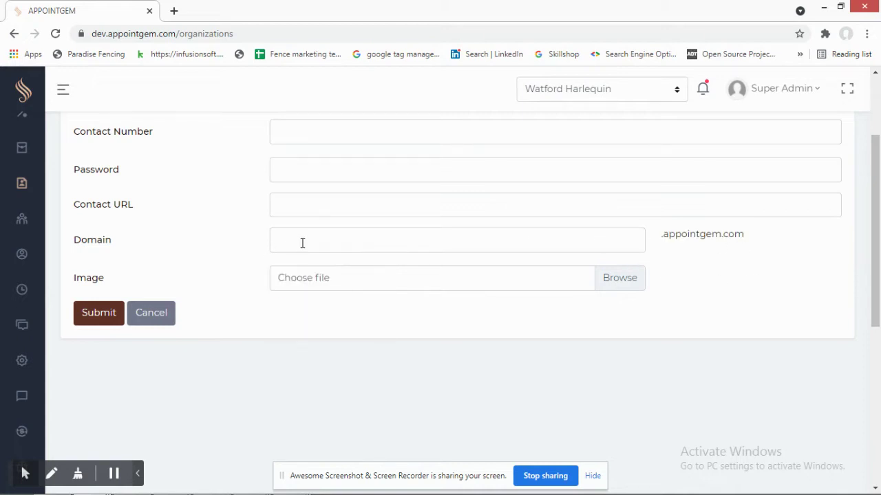
{"action": "scroll", "coordinate": [301, 243], "scroll_direction": "up", "scroll_amount": 2}
{"action": "scroll", "coordinate": [104, 293], "scroll_direction": "down", "scroll_amount": 1}
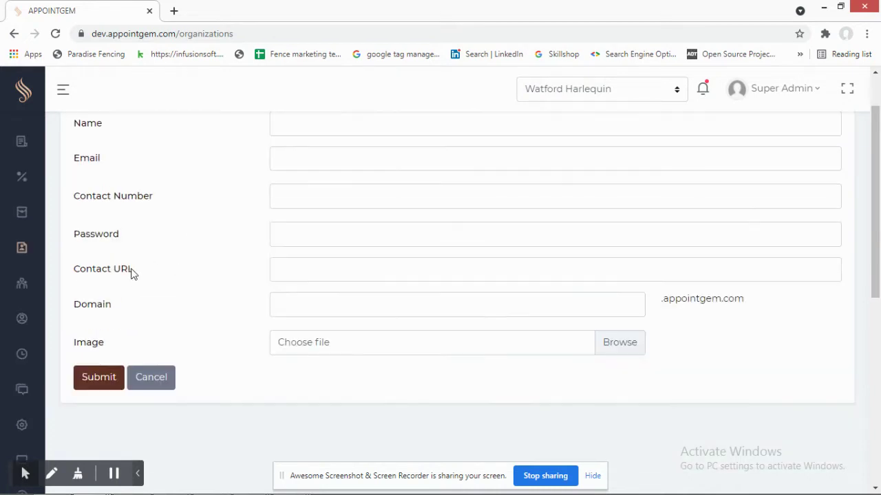
{"action": "scroll", "coordinate": [284, 267], "scroll_direction": "up", "scroll_amount": 1}
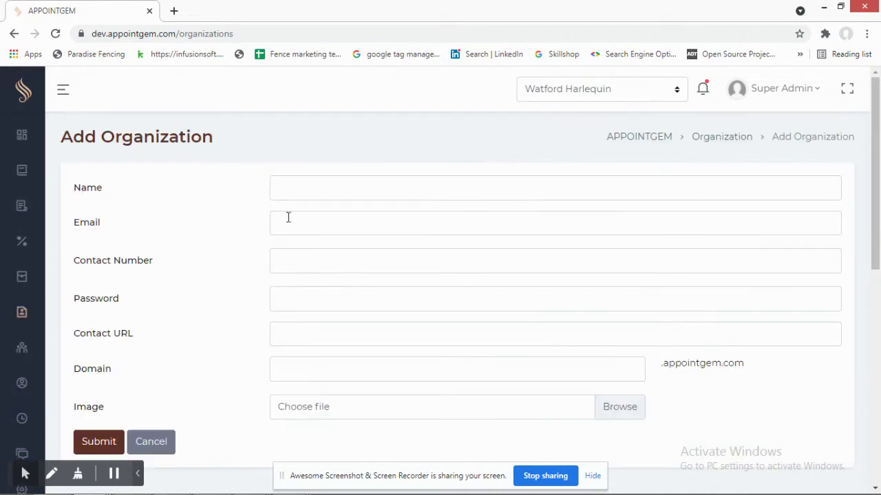
{"action": "mouse_move", "coordinate": [25, 322]}
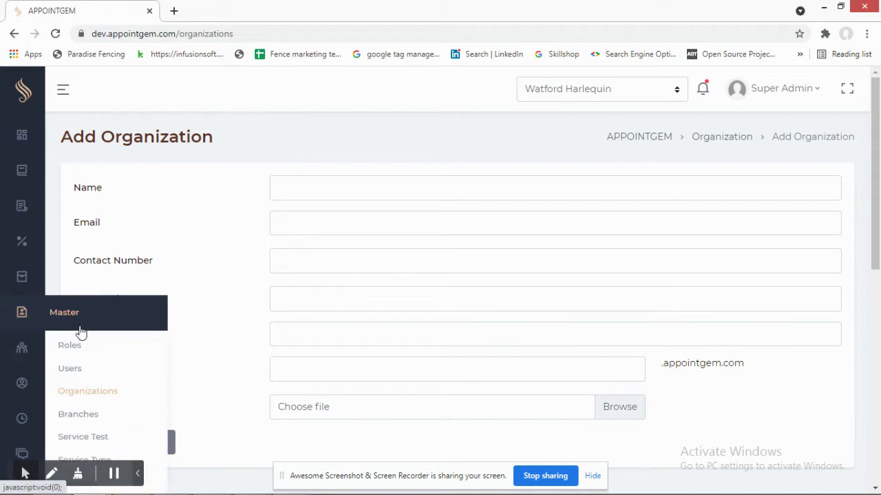
{"action": "scroll", "coordinate": [89, 330], "scroll_direction": "down", "scroll_amount": 2}
- Open the Branches list and start a new branch
{"action": "left_click", "coordinate": [59, 295]}
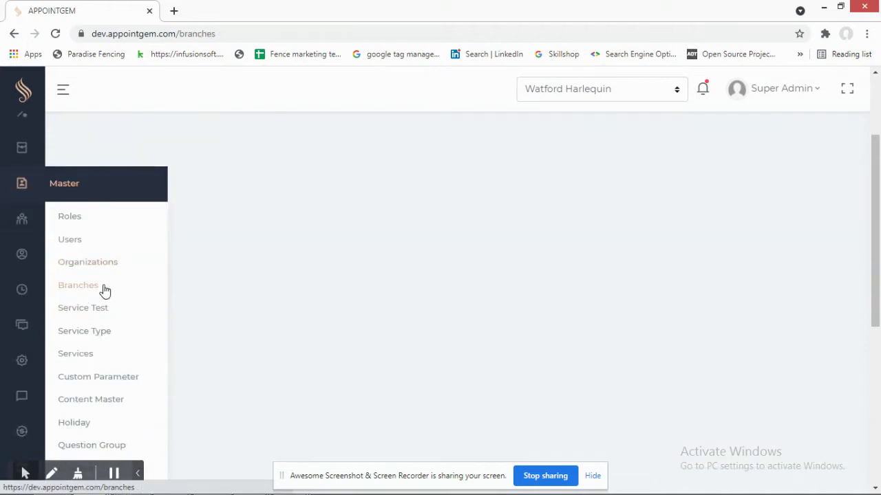
{"action": "scroll", "coordinate": [384, 254], "scroll_direction": "down", "scroll_amount": 3}
{"action": "scroll", "coordinate": [384, 255], "scroll_direction": "up", "scroll_amount": 3}
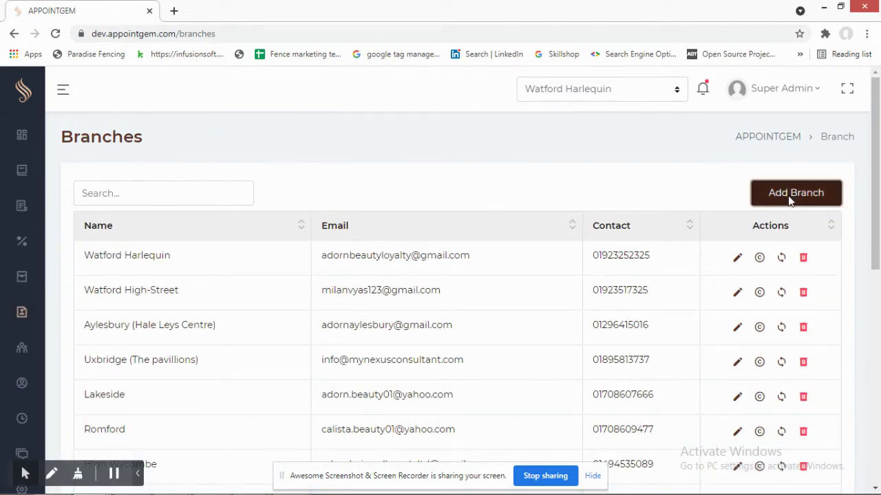
{"action": "left_click", "coordinate": [789, 192]}
{"action": "scroll", "coordinate": [383, 229], "scroll_direction": "down", "scroll_amount": 1}
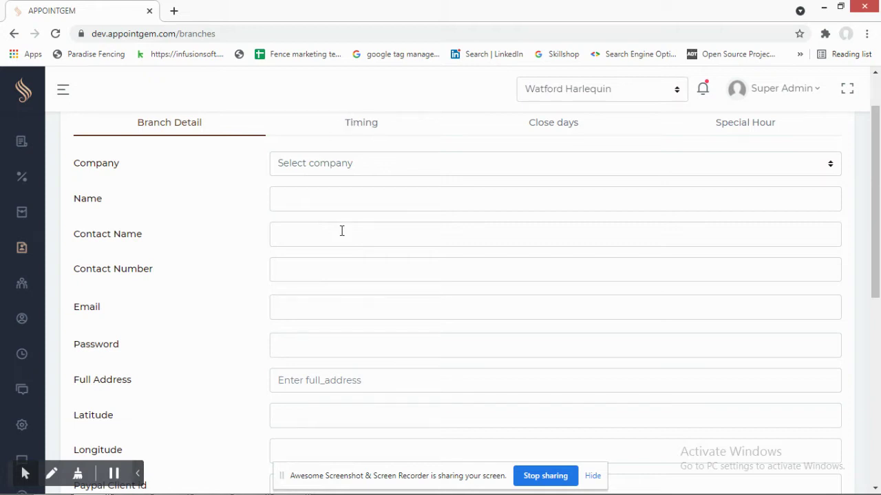
- Scroll through the branch form's company, contact, address and PayPal fields
{"action": "scroll", "coordinate": [330, 275], "scroll_direction": "down", "scroll_amount": 1}
{"action": "scroll", "coordinate": [302, 347], "scroll_direction": "down", "scroll_amount": 2}
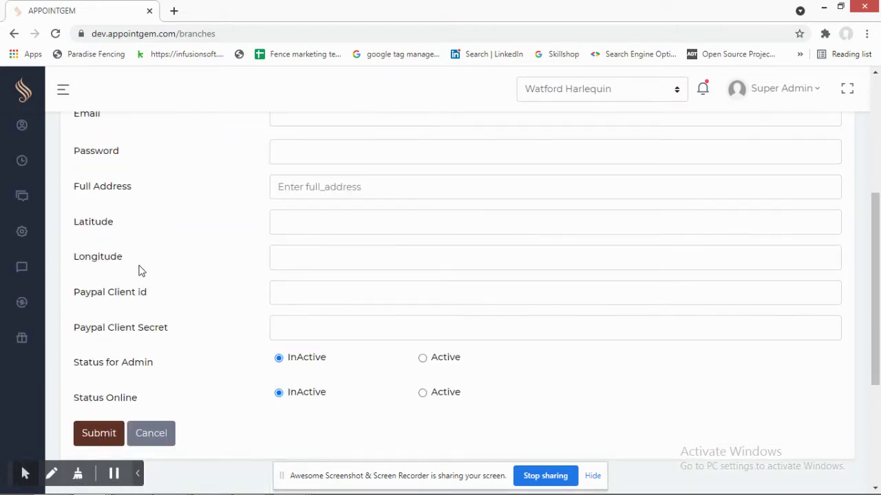
{"action": "scroll", "coordinate": [110, 282], "scroll_direction": "up", "scroll_amount": 1}
{"action": "scroll", "coordinate": [122, 216], "scroll_direction": "up", "scroll_amount": 1}
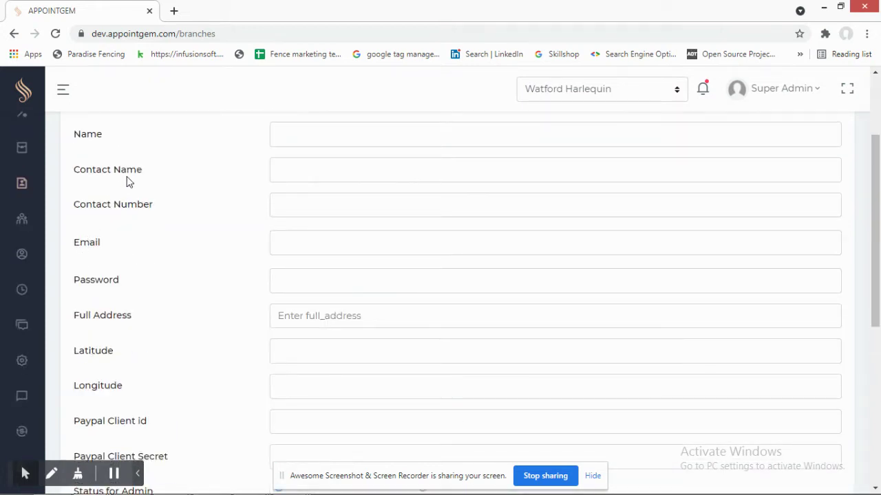
{"action": "scroll", "coordinate": [139, 240], "scroll_direction": "down", "scroll_amount": 2}
{"action": "scroll", "coordinate": [182, 273], "scroll_direction": "up", "scroll_amount": 3}
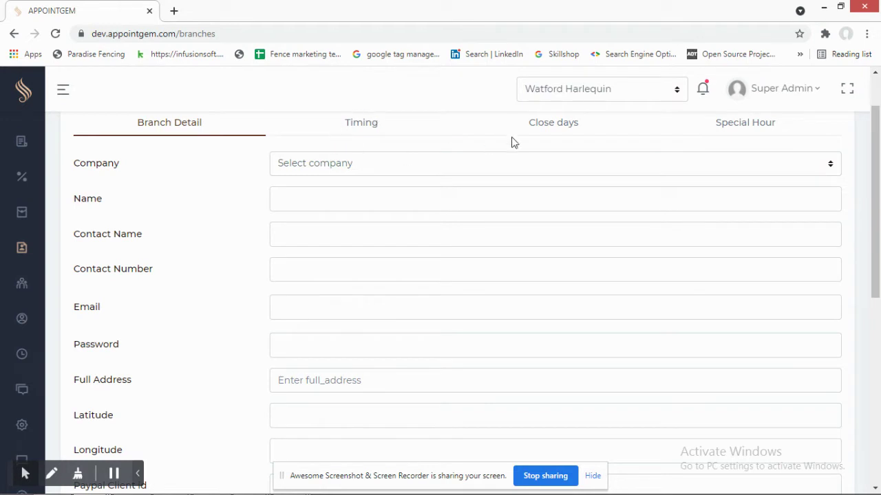
{"action": "scroll", "coordinate": [371, 353], "scroll_direction": "down", "scroll_amount": 5}
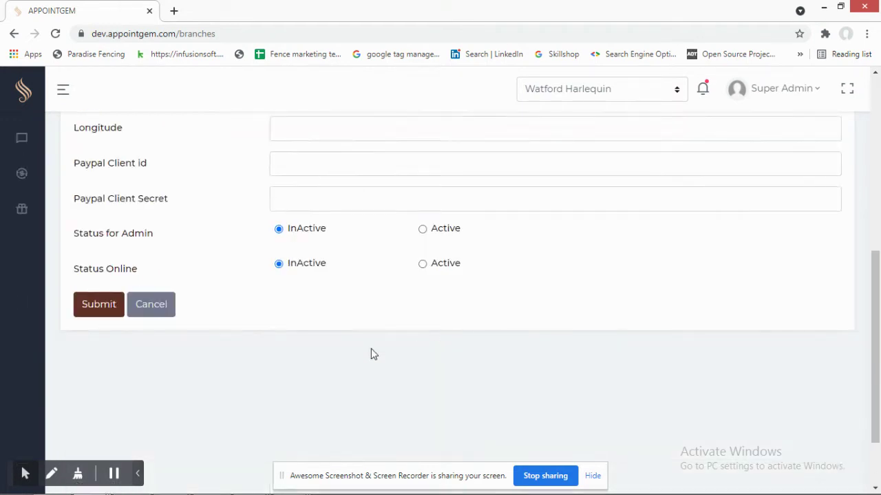
{"action": "scroll", "coordinate": [370, 353], "scroll_direction": "up", "scroll_amount": 5}
{"action": "scroll", "coordinate": [365, 272], "scroll_direction": "up", "scroll_amount": 2}
{"action": "scroll", "coordinate": [37, 337], "scroll_direction": "down", "scroll_amount": 2}
- Go to the Service Test page
{"action": "mouse_move", "coordinate": [21, 227]}
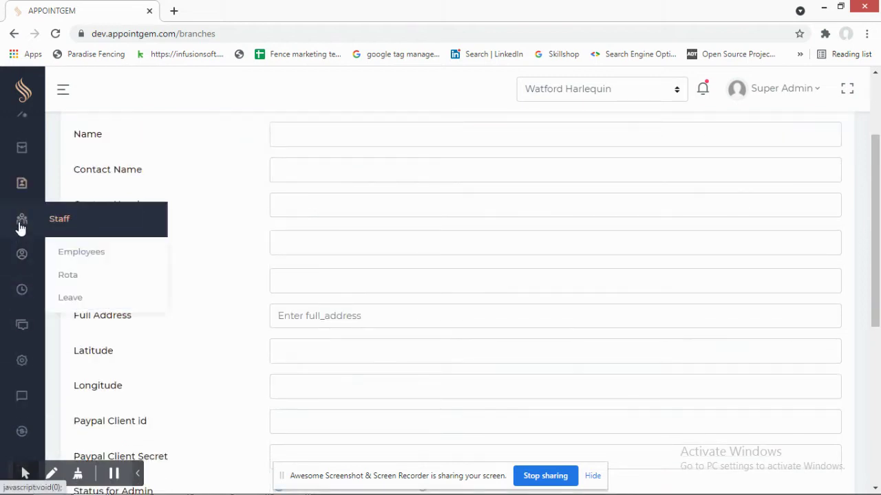
{"action": "mouse_move", "coordinate": [21, 183]}
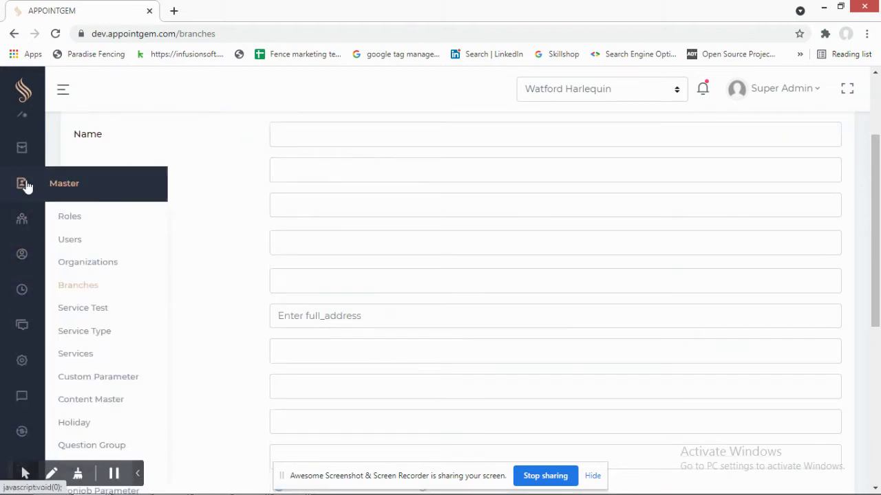
{"action": "left_click", "coordinate": [78, 311]}
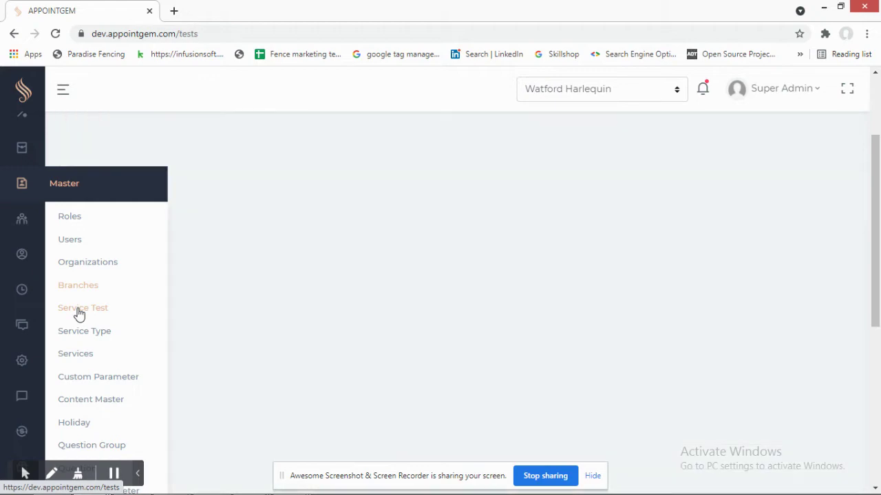
- Browse the six patch tests and highlight the Patch Test For Tinting description
{"action": "scroll", "coordinate": [423, 269], "scroll_direction": "up", "scroll_amount": 3}
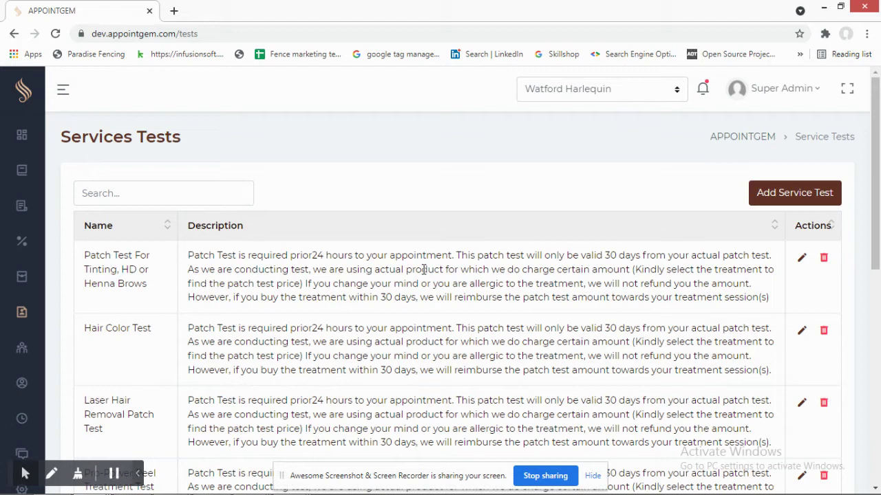
{"action": "scroll", "coordinate": [424, 269], "scroll_direction": "down", "scroll_amount": 1}
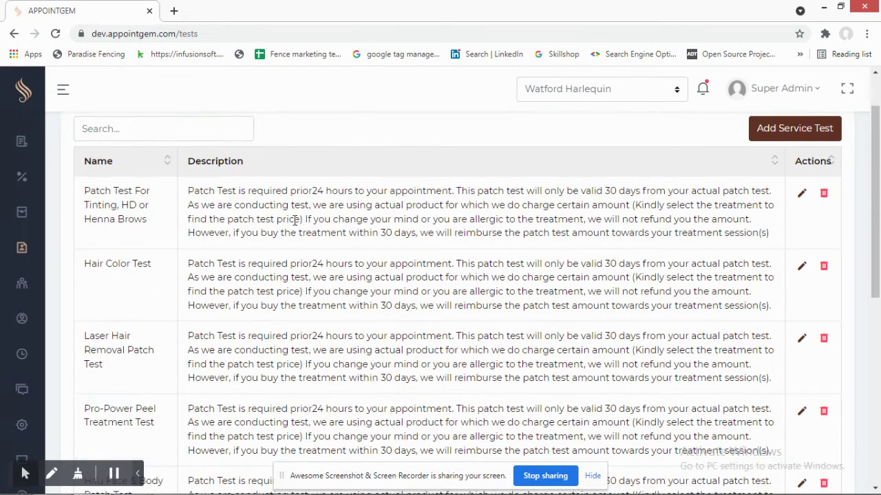
{"action": "triple_click", "coordinate": [288, 269]}
{"action": "triple_click", "coordinate": [297, 217]}
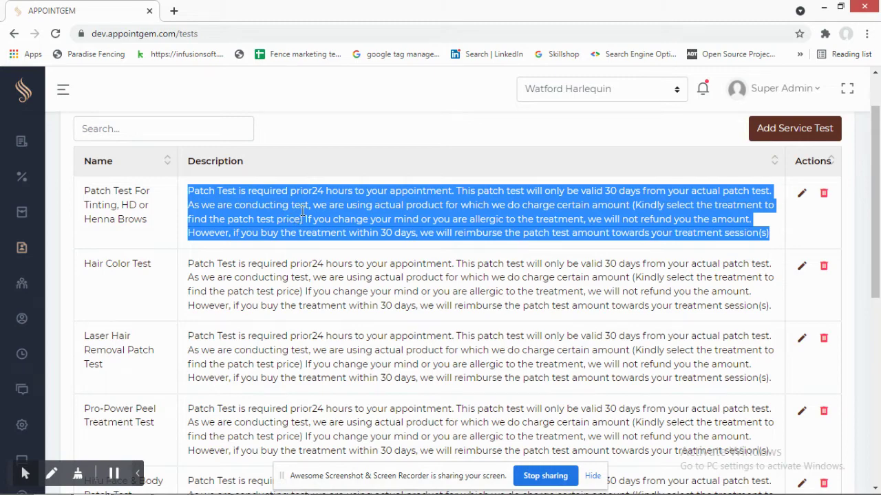
{"action": "scroll", "coordinate": [292, 213], "scroll_direction": "up", "scroll_amount": 1}
{"action": "scroll", "coordinate": [277, 267], "scroll_direction": "down", "scroll_amount": 3}
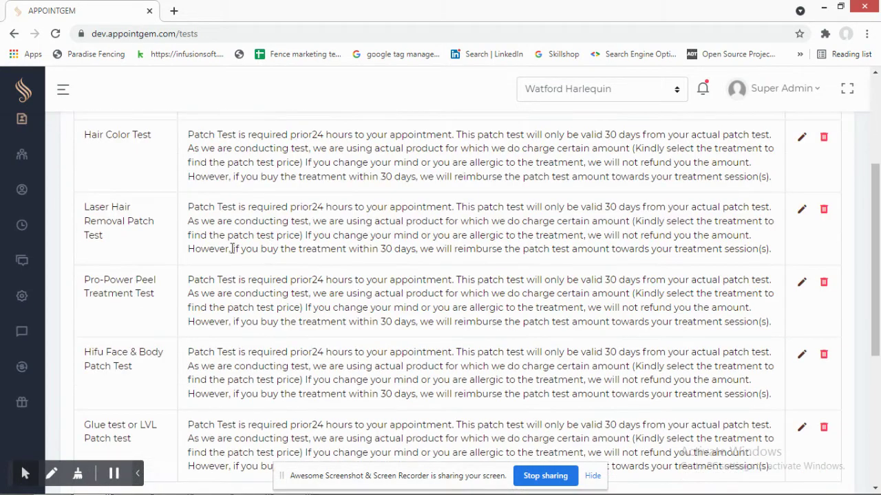
{"action": "scroll", "coordinate": [163, 287], "scroll_direction": "down", "scroll_amount": 1}
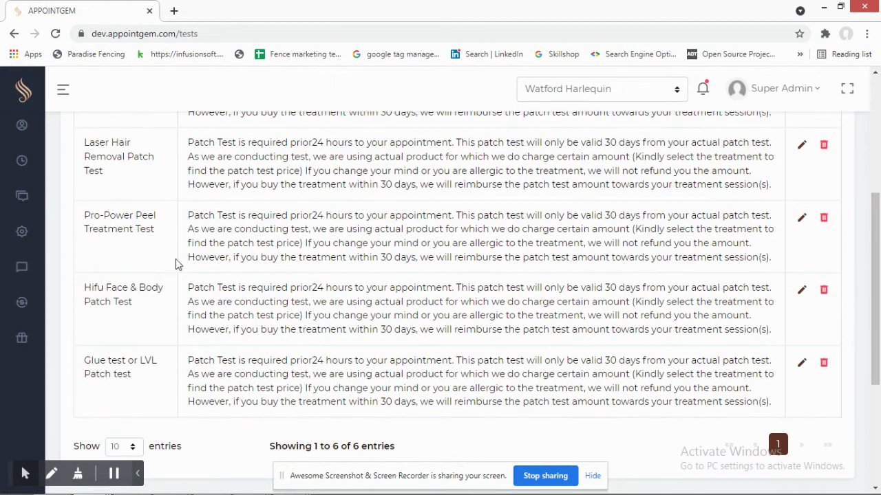
{"action": "scroll", "coordinate": [535, 284], "scroll_direction": "up", "scroll_amount": 4}
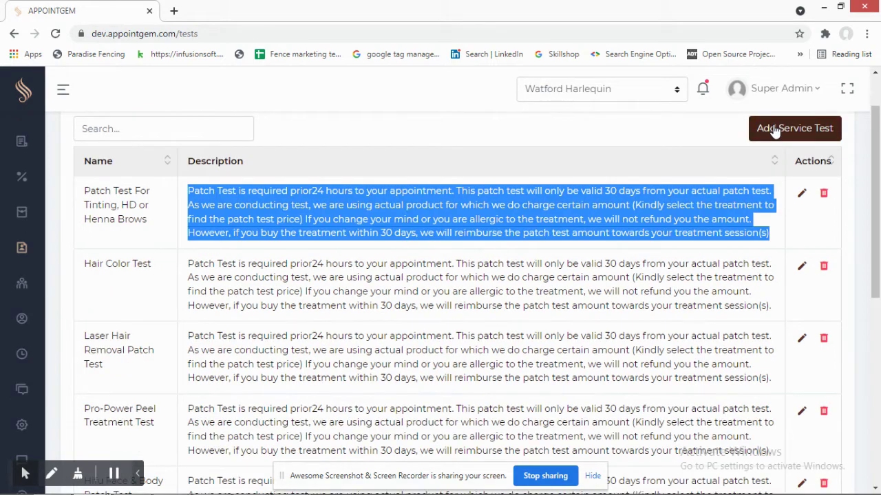
- Open the blank Add Service Test form, then go to the Service Types list
{"action": "left_click", "coordinate": [774, 125]}
{"action": "scroll", "coordinate": [337, 219], "scroll_direction": "up", "scroll_amount": 1}
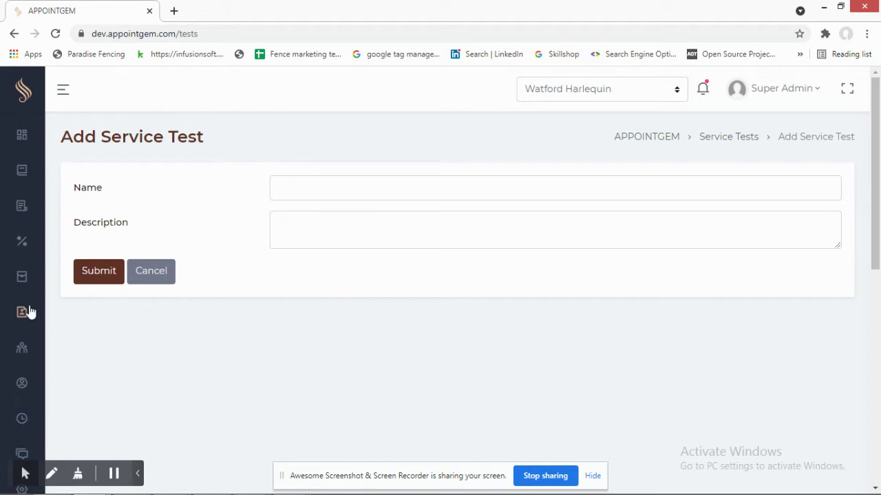
{"action": "mouse_move", "coordinate": [17, 315]}
{"action": "scroll", "coordinate": [118, 341], "scroll_direction": "down", "scroll_amount": 2}
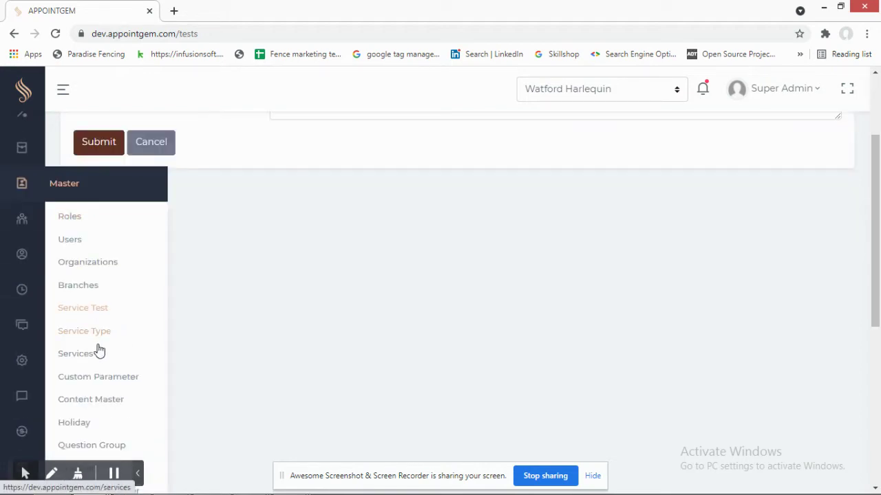
{"action": "left_click", "coordinate": [99, 337]}
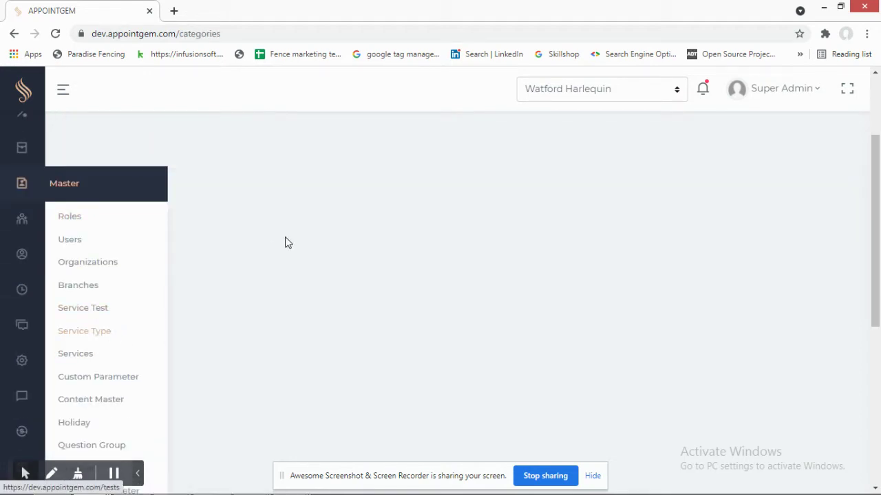
- Scroll through the Service Types list
{"action": "scroll", "coordinate": [289, 249], "scroll_direction": "down", "scroll_amount": 2}
{"action": "scroll", "coordinate": [291, 248], "scroll_direction": "up", "scroll_amount": 4}
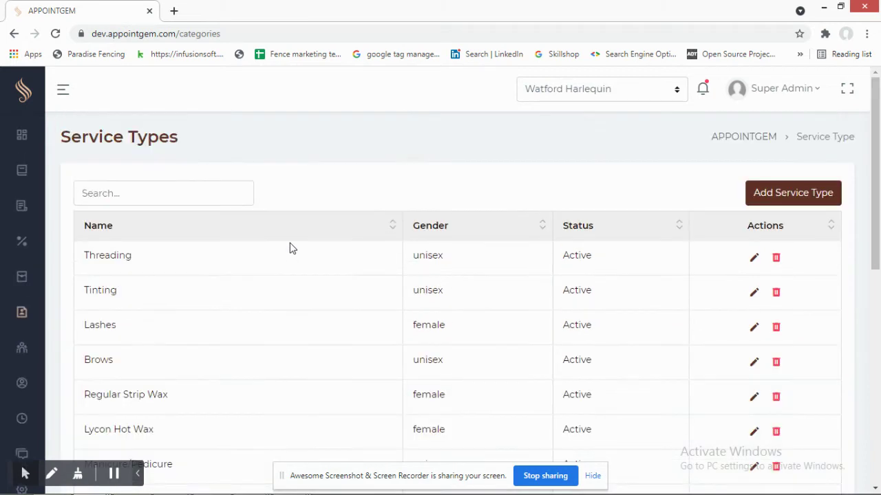
{"action": "scroll", "coordinate": [251, 263], "scroll_direction": "down", "scroll_amount": 2}
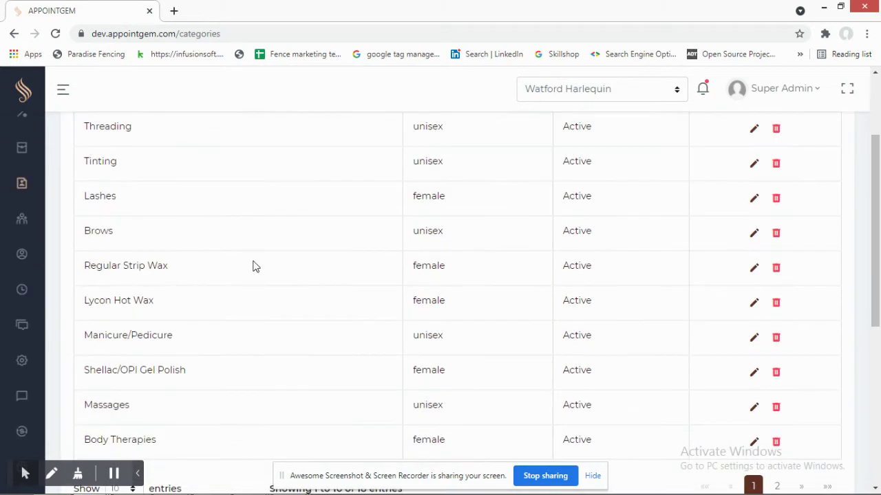
{"action": "scroll", "coordinate": [172, 268], "scroll_direction": "up", "scroll_amount": 1}
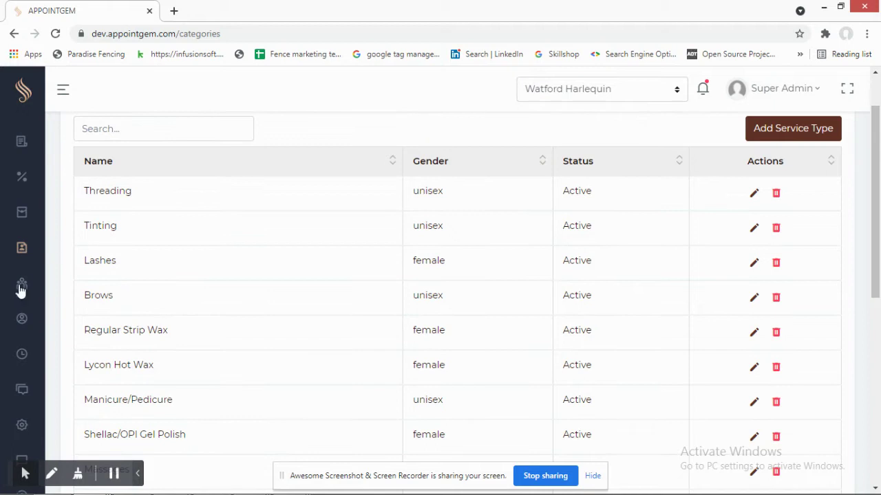
- Open the Services list from the Master menu, then go to Custom Parameters
{"action": "mouse_move", "coordinate": [23, 258]}
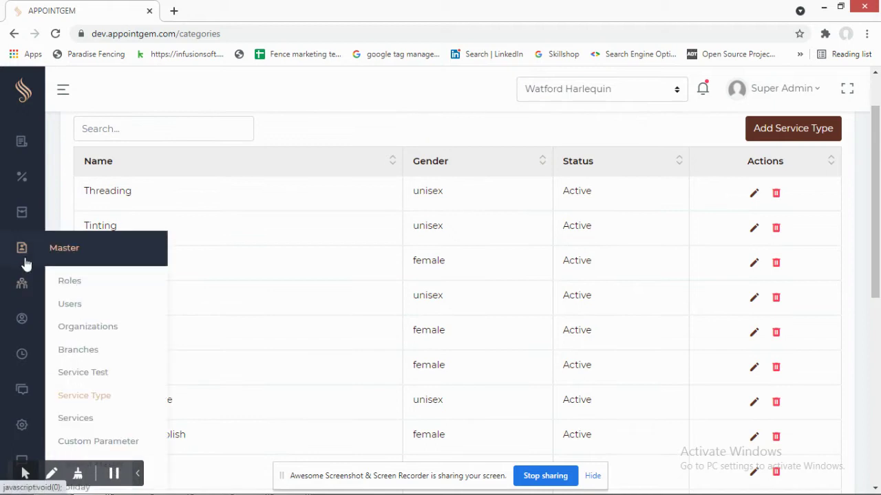
{"action": "left_click", "coordinate": [87, 419]}
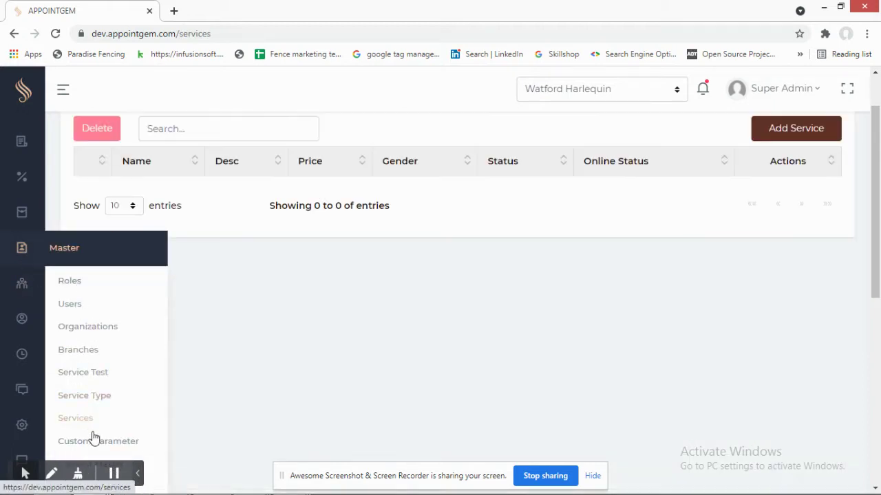
{"action": "scroll", "coordinate": [96, 413], "scroll_direction": "down", "scroll_amount": 2}
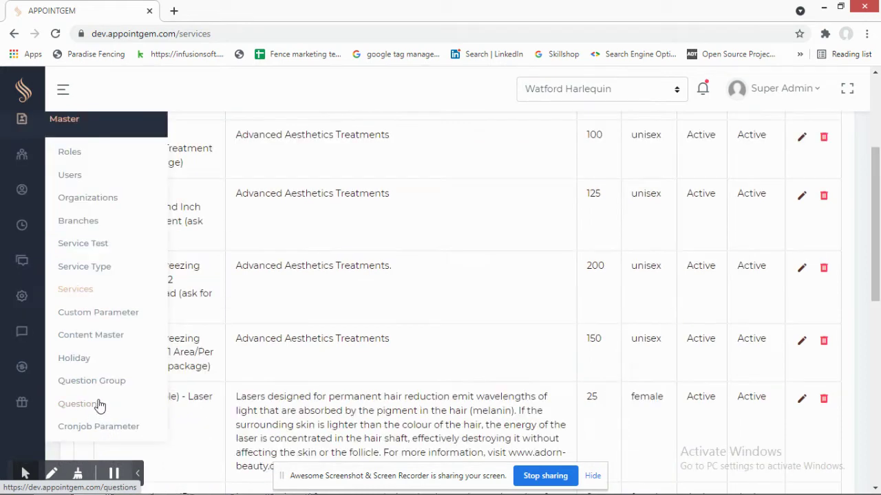
{"action": "left_click", "coordinate": [108, 313]}
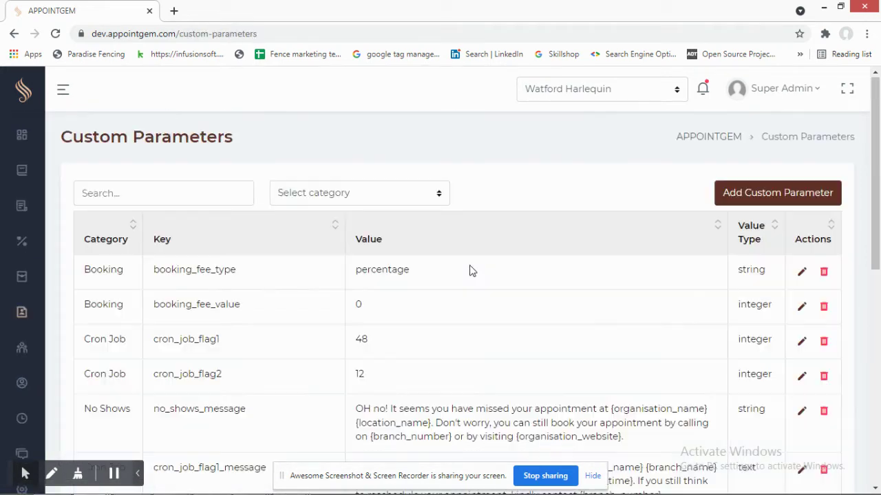
- Review parameters like booking_fee_type, cron_job_flag1 and no_shows_message, then start a new parameter
{"action": "scroll", "coordinate": [474, 273], "scroll_direction": "down", "scroll_amount": 2}
{"action": "scroll", "coordinate": [473, 273], "scroll_direction": "up", "scroll_amount": 2}
{"action": "scroll", "coordinate": [474, 273], "scroll_direction": "down", "scroll_amount": 2}
{"action": "scroll", "coordinate": [473, 274], "scroll_direction": "up", "scroll_amount": 2}
{"action": "scroll", "coordinate": [478, 250], "scroll_direction": "down", "scroll_amount": 6}
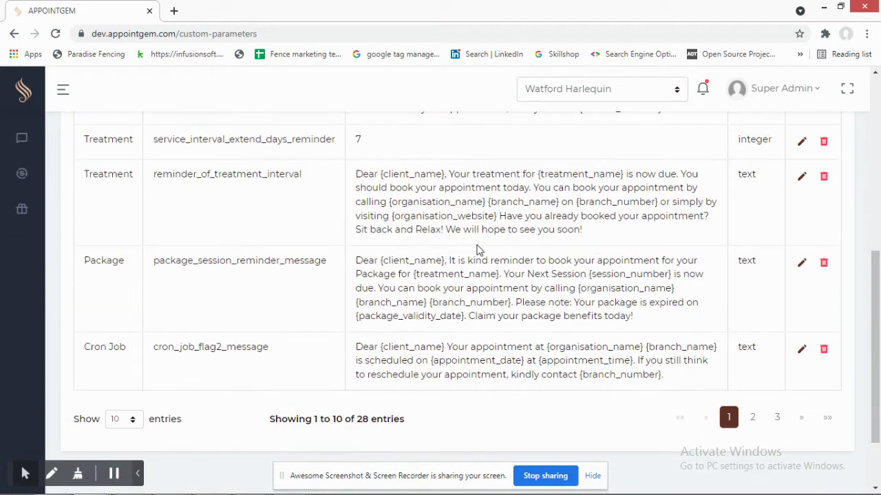
{"action": "scroll", "coordinate": [551, 237], "scroll_direction": "up", "scroll_amount": 6}
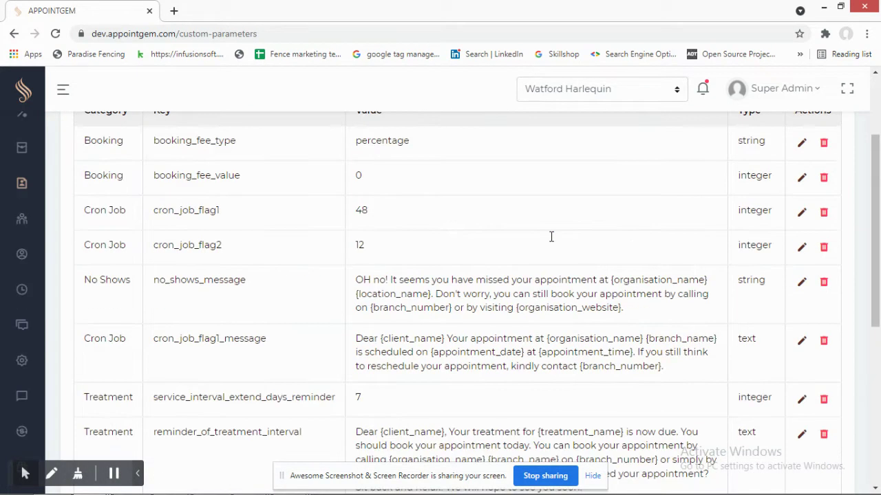
{"action": "left_click", "coordinate": [816, 195]}
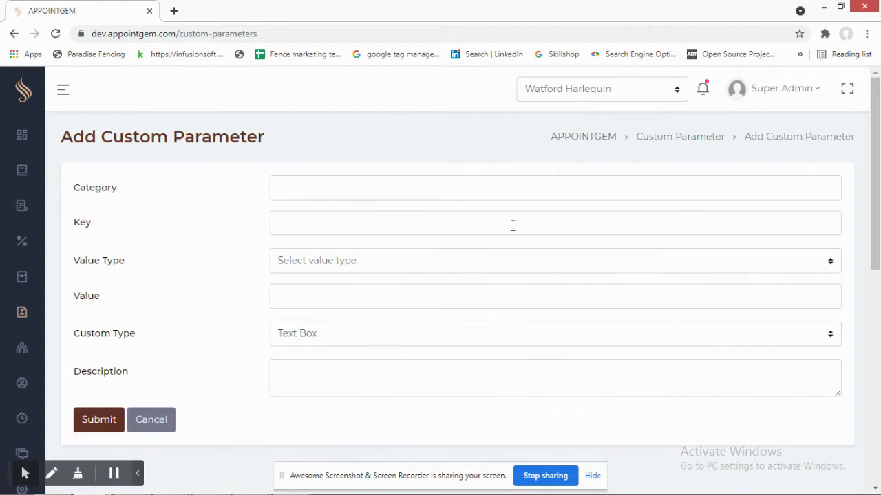
- Visit Category and Key, and check the Custom Type (kept Text Box) and Value Type choices
{"action": "left_click", "coordinate": [321, 195]}
{"action": "left_click", "coordinate": [299, 221]}
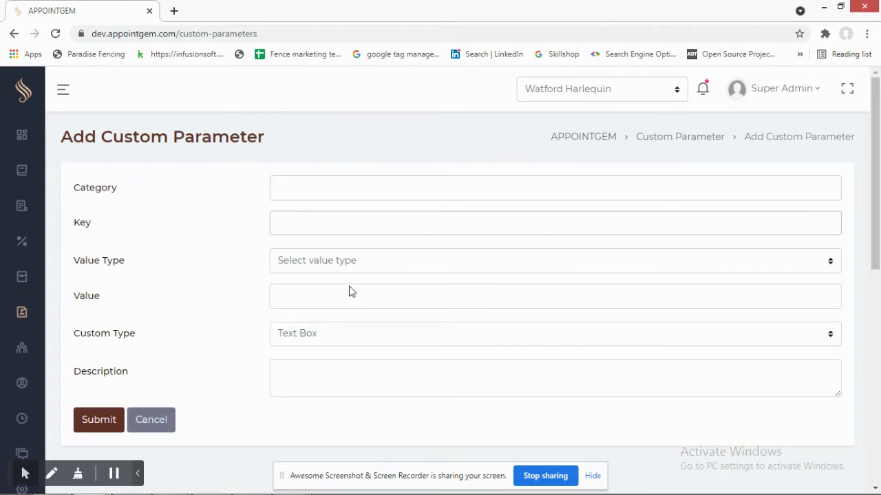
{"action": "scroll", "coordinate": [301, 289], "scroll_direction": "down", "scroll_amount": 1}
{"action": "left_click", "coordinate": [317, 269]}
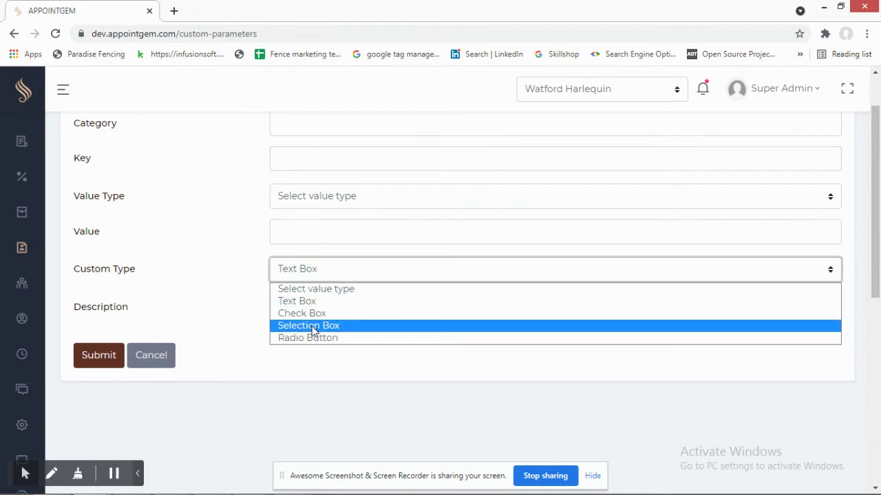
{"action": "left_click", "coordinate": [346, 202]}
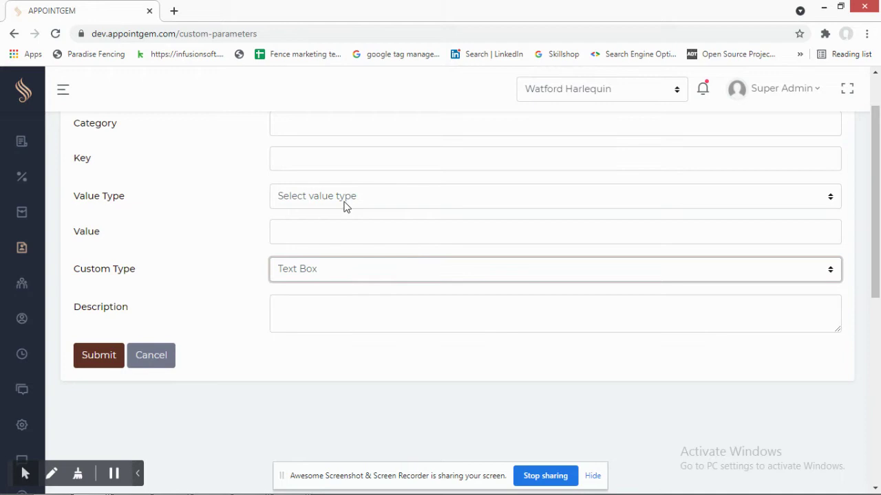
{"action": "left_click", "coordinate": [346, 203]}
{"action": "left_click", "coordinate": [331, 163]}
- Look over the empty Add Custom Parameter form, leaving Value Type unselected
{"action": "scroll", "coordinate": [238, 200], "scroll_direction": "up", "scroll_amount": 1}
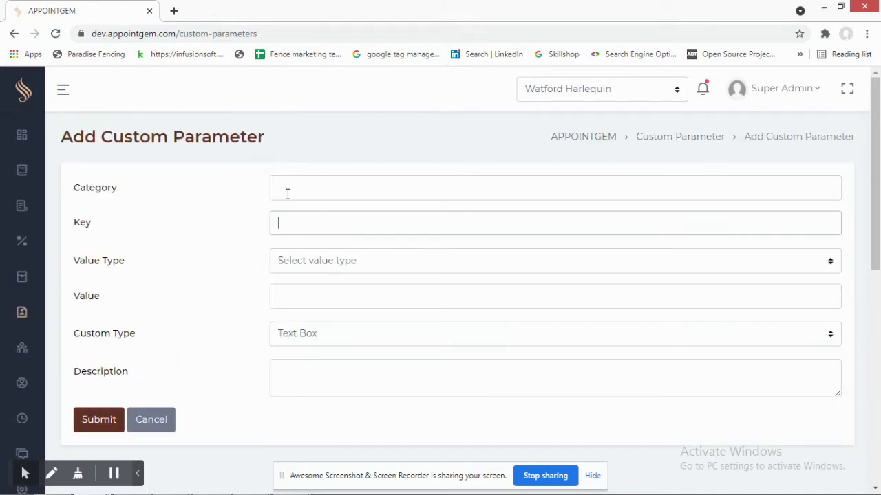
{"action": "scroll", "coordinate": [232, 216], "scroll_direction": "down", "scroll_amount": 1}
{"action": "mouse_move", "coordinate": [23, 251]}
{"action": "scroll", "coordinate": [34, 236], "scroll_direction": "down", "scroll_amount": 1}
{"action": "mouse_move", "coordinate": [22, 219]}
{"action": "mouse_move", "coordinate": [26, 198]}
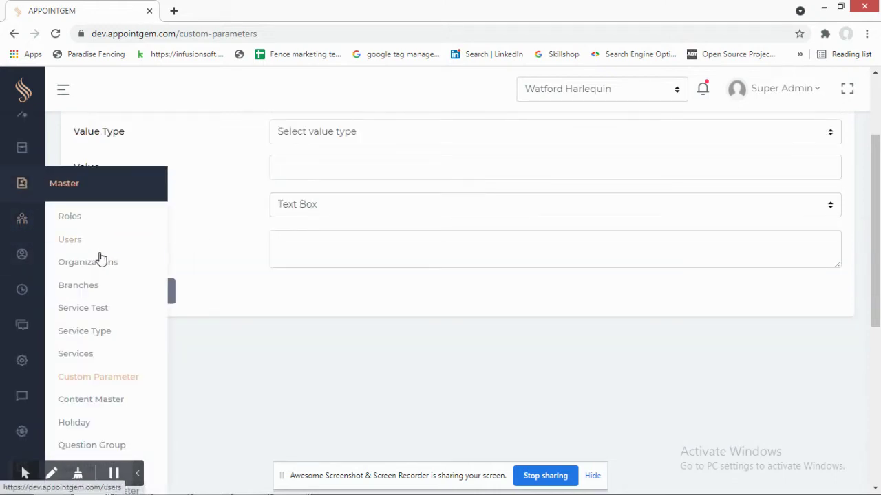
{"action": "scroll", "coordinate": [99, 258], "scroll_direction": "down", "scroll_amount": 1}
- Open Content Master and edit the terms_of_package entry reading 'i agree on this fact'
{"action": "left_click", "coordinate": [98, 335]}
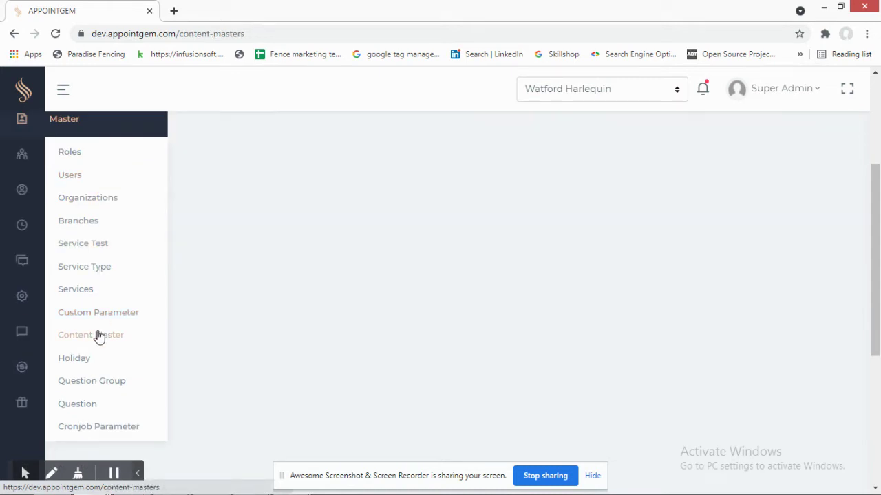
{"action": "scroll", "coordinate": [349, 271], "scroll_direction": "up", "scroll_amount": 3}
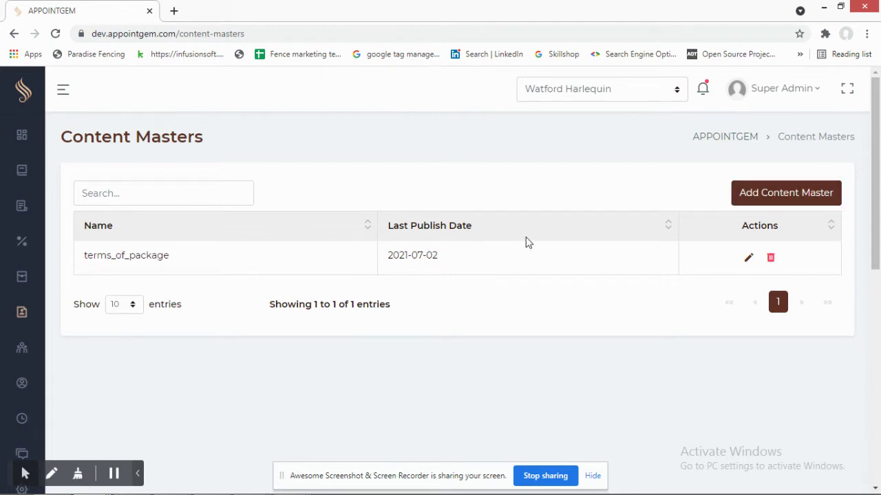
{"action": "left_click", "coordinate": [748, 258]}
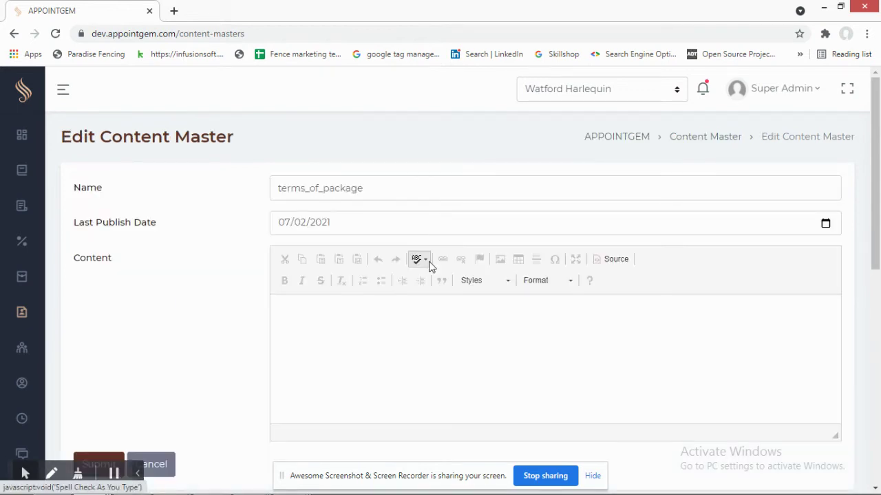
{"action": "scroll", "coordinate": [413, 310], "scroll_direction": "down", "scroll_amount": 3}
{"action": "scroll", "coordinate": [216, 305], "scroll_direction": "up", "scroll_amount": 3}
{"action": "scroll", "coordinate": [183, 291], "scroll_direction": "down", "scroll_amount": 3}
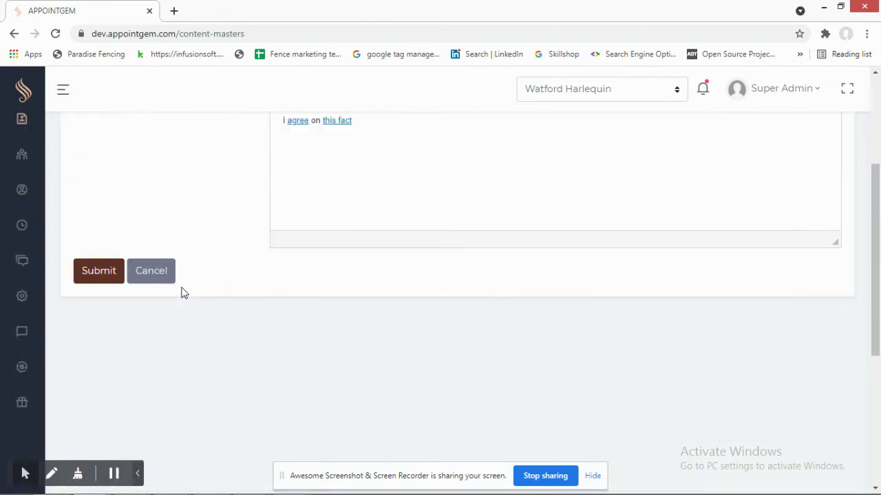
{"action": "scroll", "coordinate": [22, 199], "scroll_direction": "up", "scroll_amount": 1}
- Go on to the Holidays page from the Master menu
{"action": "mouse_move", "coordinate": [17, 204]}
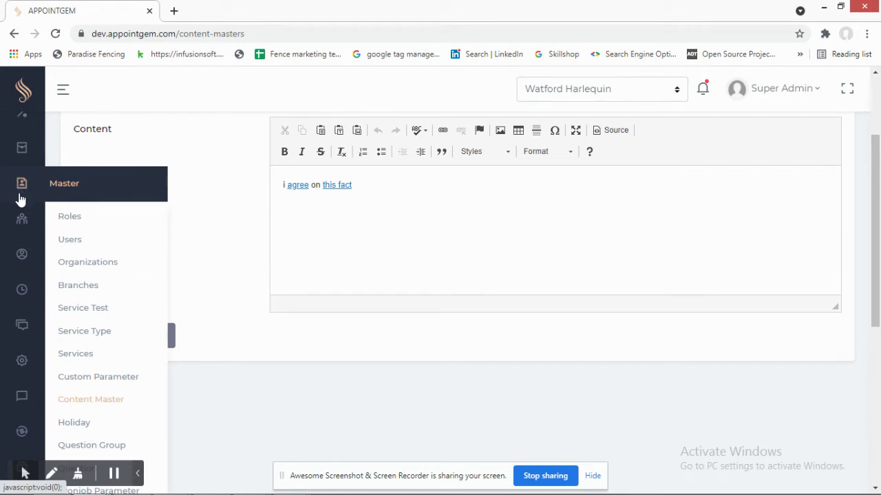
{"action": "mouse_move", "coordinate": [22, 187]}
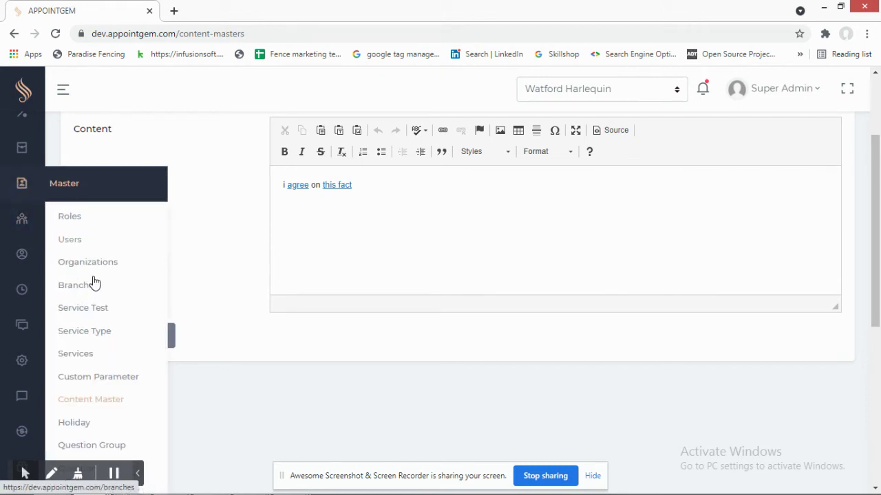
{"action": "scroll", "coordinate": [94, 304], "scroll_direction": "down", "scroll_amount": 1}
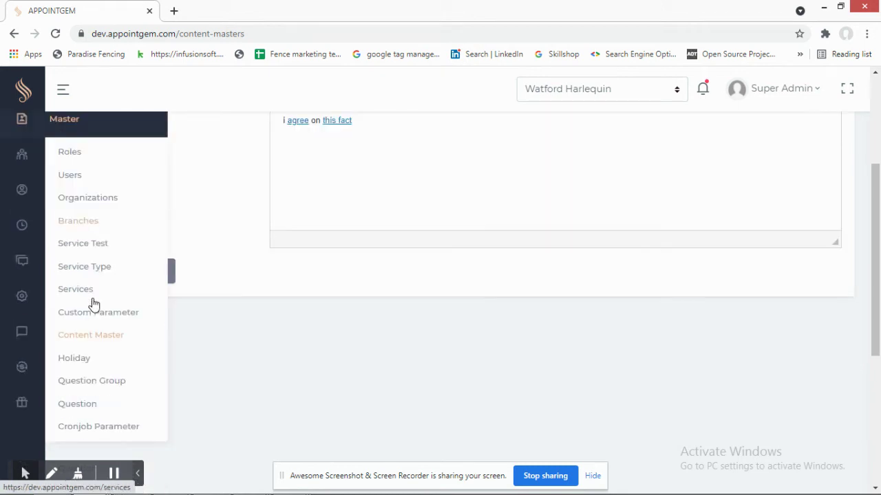
{"action": "left_click", "coordinate": [82, 364]}
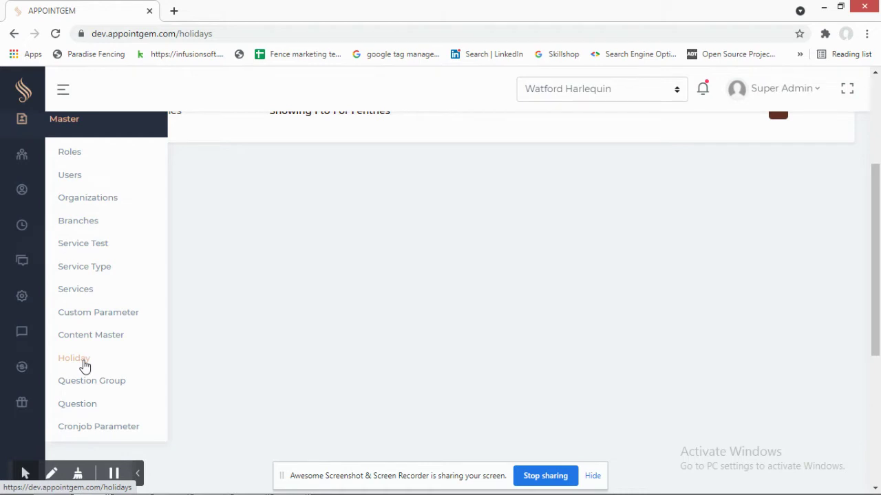
- Pass through Question Groups to the Questions list and review its 16 health questions
{"action": "left_click", "coordinate": [87, 383]}
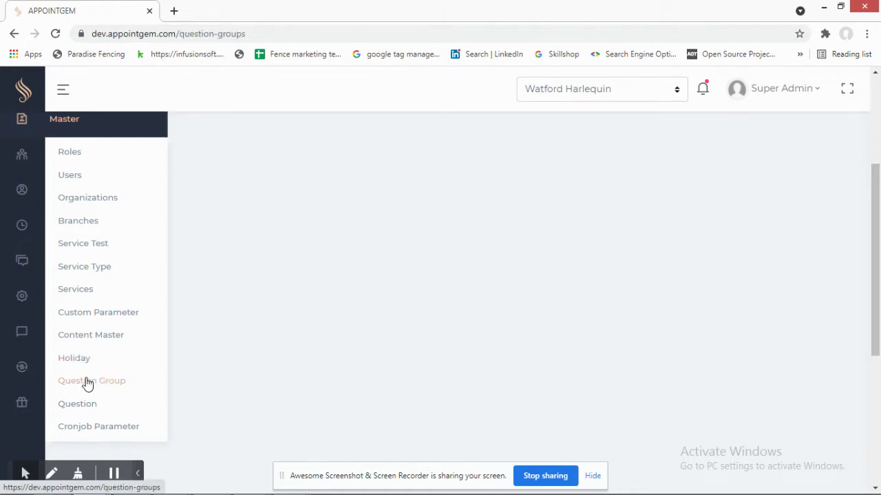
{"action": "left_click", "coordinate": [80, 411]}
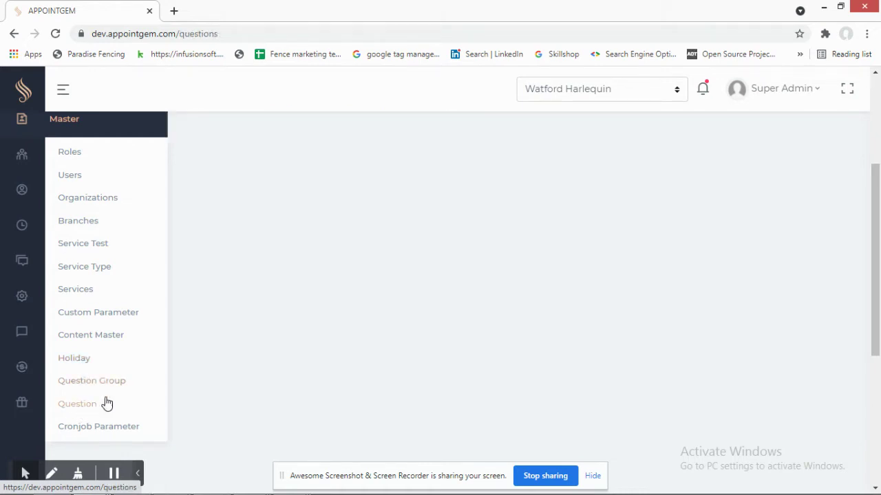
{"action": "scroll", "coordinate": [330, 259], "scroll_direction": "up", "scroll_amount": 2}
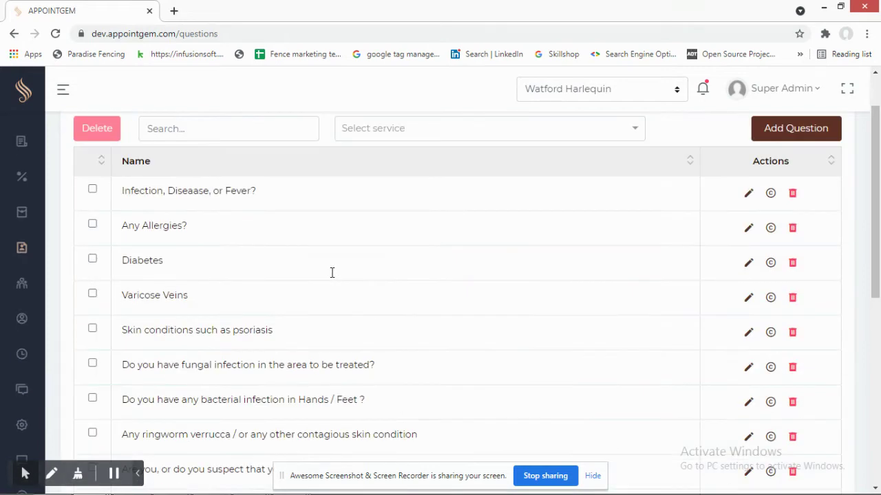
{"action": "scroll", "coordinate": [331, 277], "scroll_direction": "up", "scroll_amount": 1}
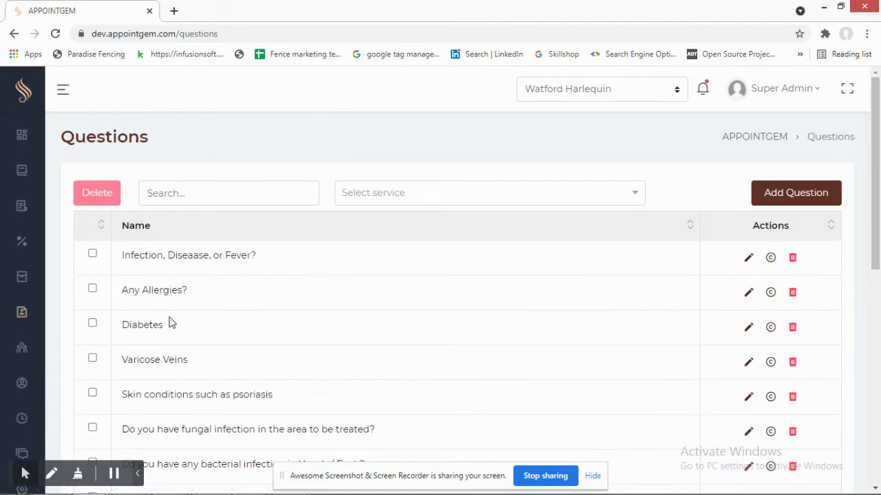
{"action": "scroll", "coordinate": [212, 308], "scroll_direction": "down", "scroll_amount": 3}
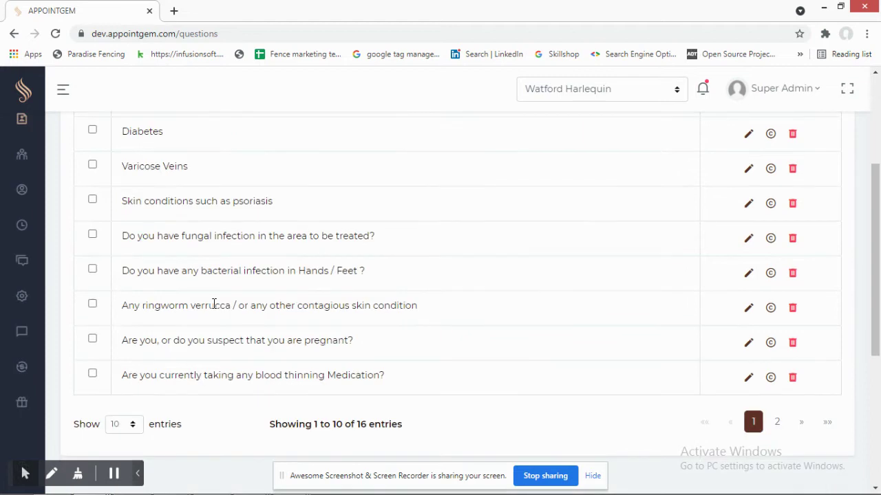
{"action": "scroll", "coordinate": [227, 303], "scroll_direction": "up", "scroll_amount": 2}
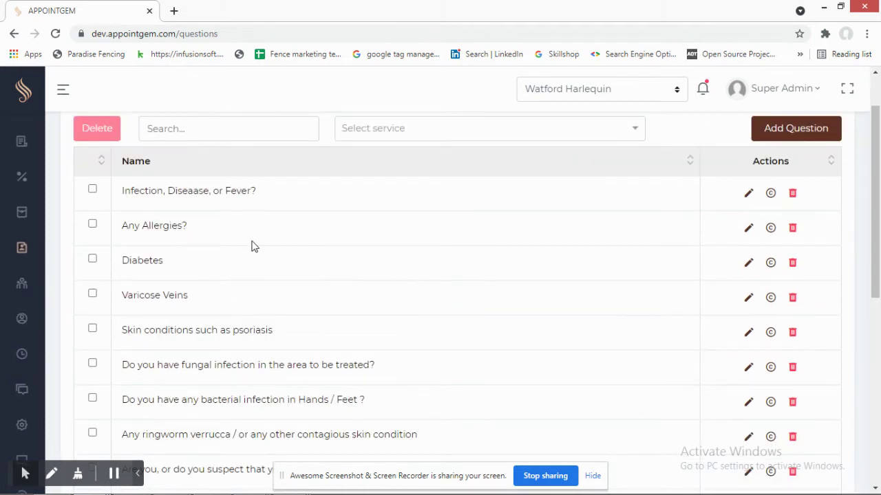
{"action": "scroll", "coordinate": [231, 280], "scroll_direction": "down", "scroll_amount": 1}
{"action": "scroll", "coordinate": [231, 289], "scroll_direction": "down", "scroll_amount": 2}
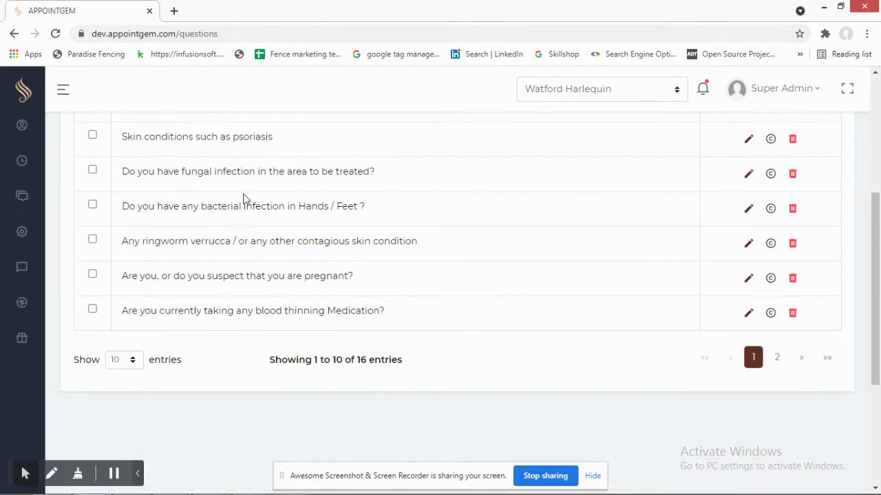
{"action": "scroll", "coordinate": [244, 199], "scroll_direction": "up", "scroll_amount": 3}
- Scroll further down the questions, then open the Cronjob Parameter page
{"action": "mouse_move", "coordinate": [21, 247]}
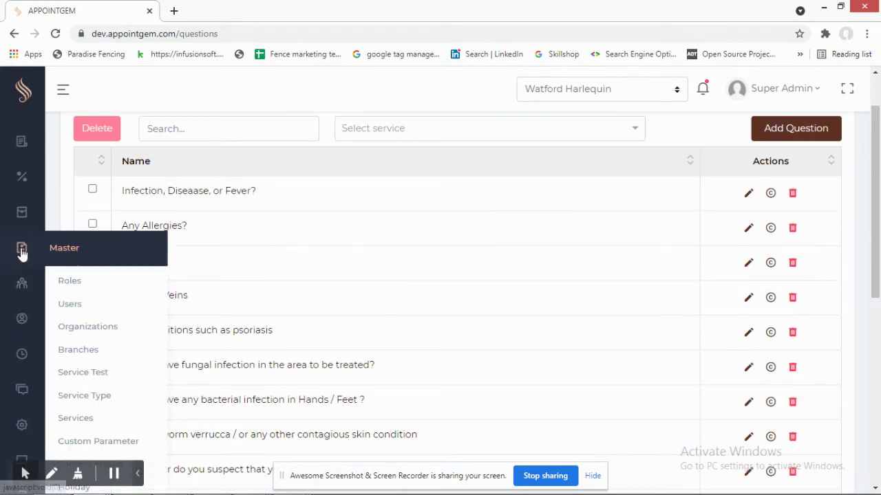
{"action": "scroll", "coordinate": [128, 291], "scroll_direction": "down", "scroll_amount": 2}
{"action": "scroll", "coordinate": [125, 291], "scroll_direction": "down", "scroll_amount": 1}
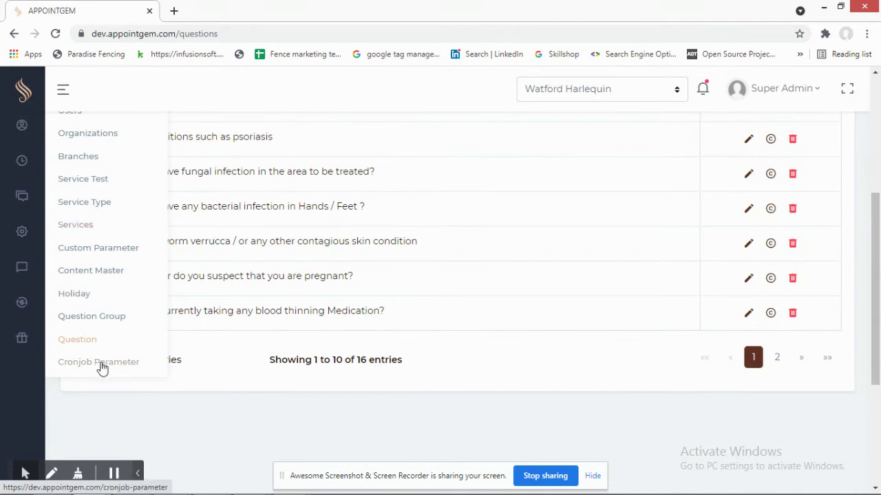
{"action": "left_click", "coordinate": [102, 366]}
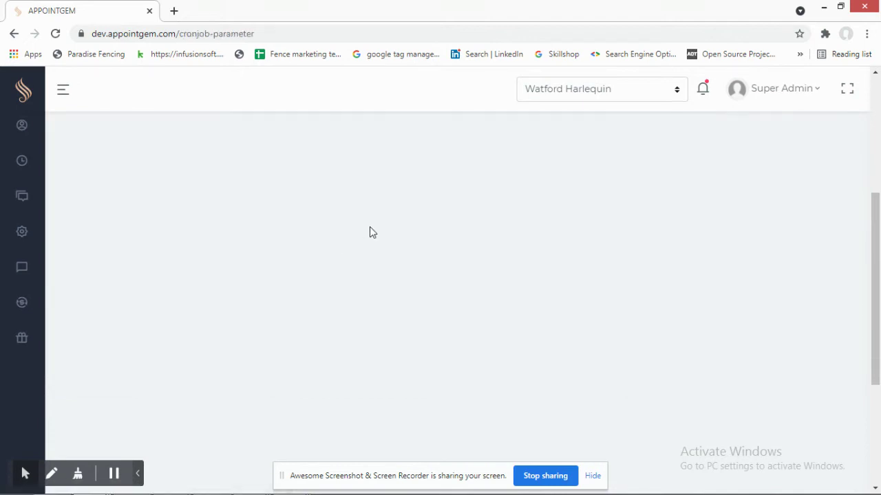
- Open the Add Cronjob Parameter form and view its Service Type options without choosing
{"action": "scroll", "coordinate": [377, 229], "scroll_direction": "up", "scroll_amount": 3}
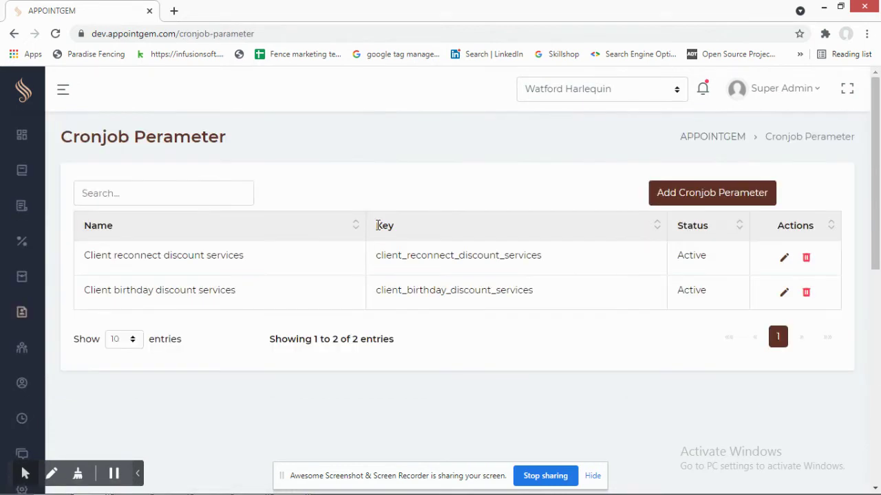
{"action": "left_click", "coordinate": [696, 198]}
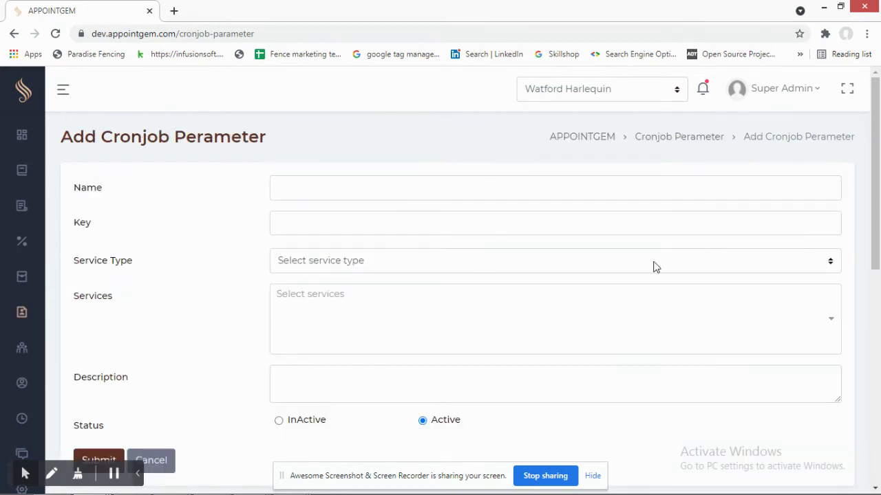
{"action": "left_click", "coordinate": [831, 266]}
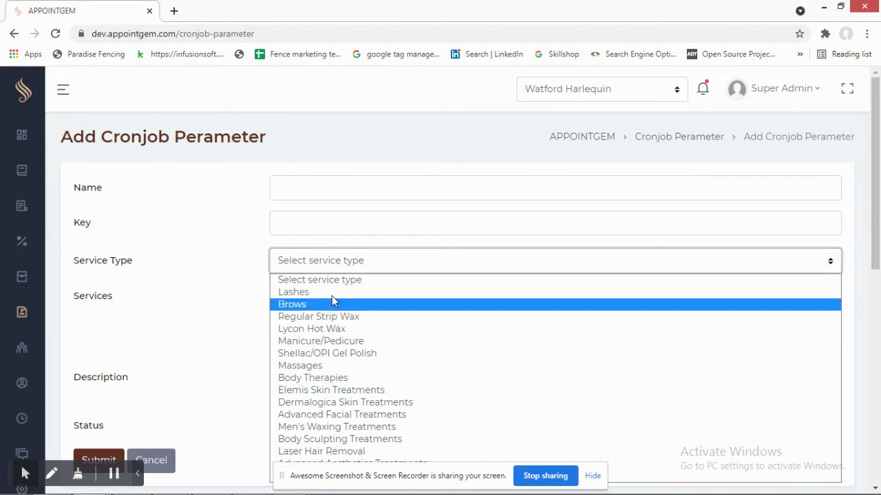
{"action": "left_click", "coordinate": [191, 275]}
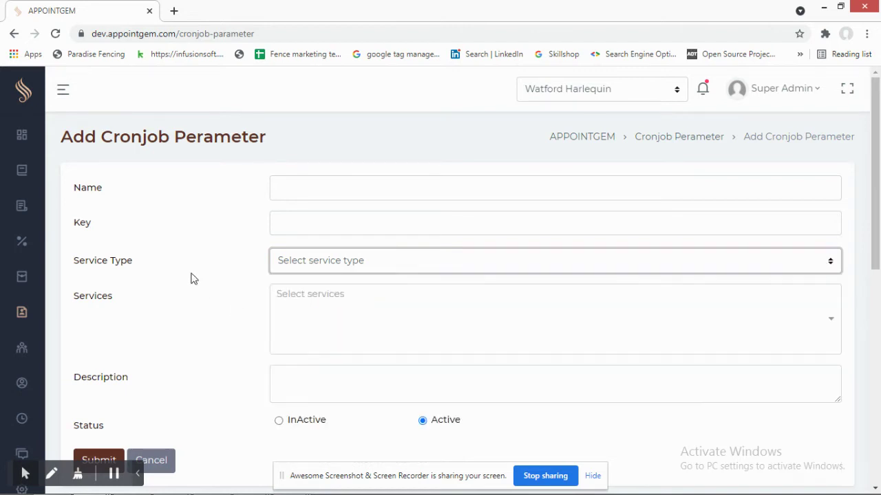
- Look over the blank Name, Key, Service Type and Services fields, then go to Employees
{"action": "scroll", "coordinate": [193, 270], "scroll_direction": "down", "scroll_amount": 1}
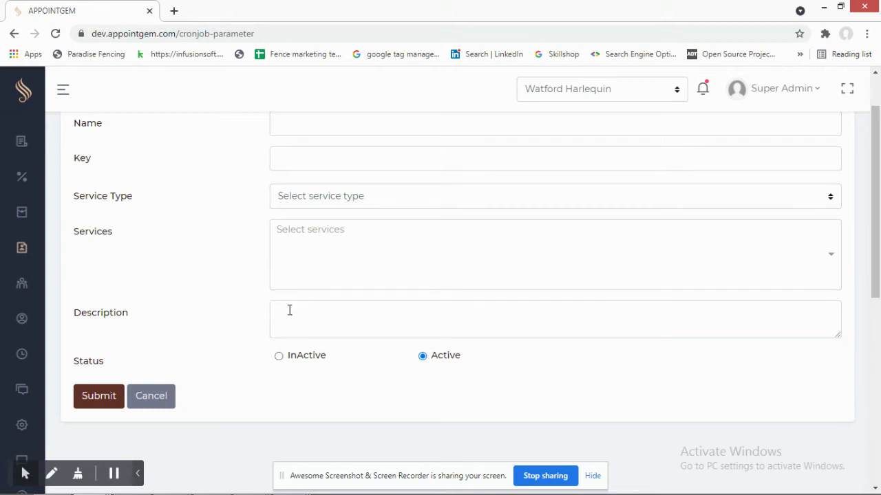
{"action": "scroll", "coordinate": [211, 267], "scroll_direction": "up", "scroll_amount": 1}
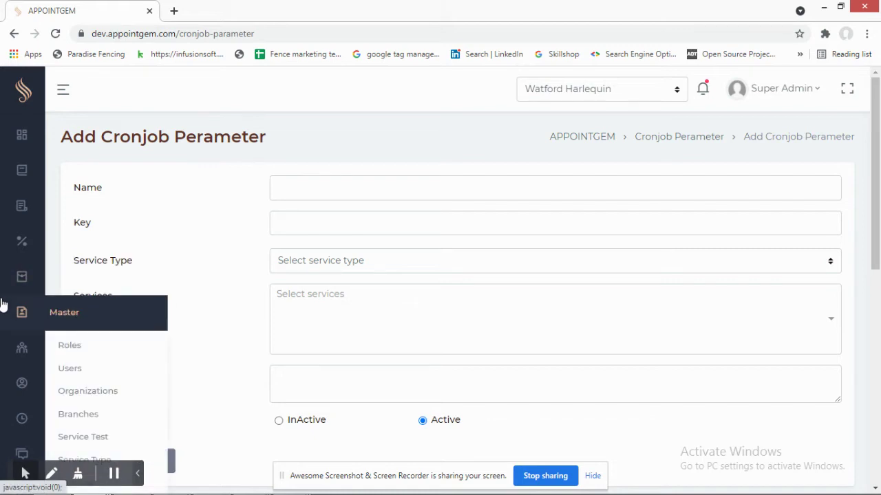
{"action": "scroll", "coordinate": [14, 303], "scroll_direction": "down", "scroll_amount": 1}
{"action": "mouse_move", "coordinate": [21, 282]}
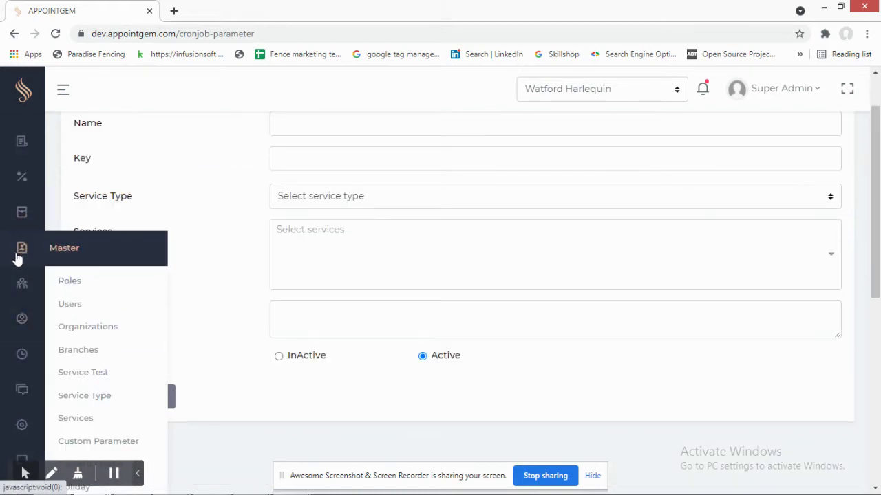
{"action": "scroll", "coordinate": [21, 261], "scroll_direction": "down", "scroll_amount": 1}
{"action": "mouse_move", "coordinate": [24, 224]}
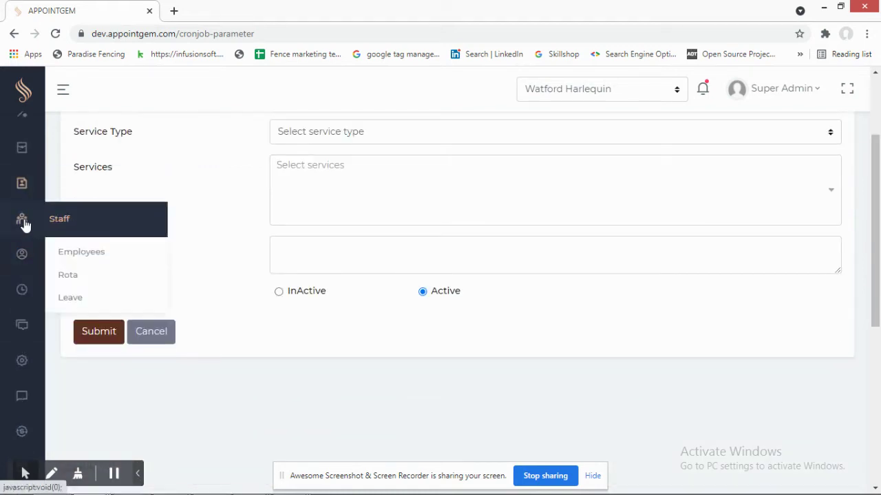
{"action": "mouse_move", "coordinate": [28, 196]}
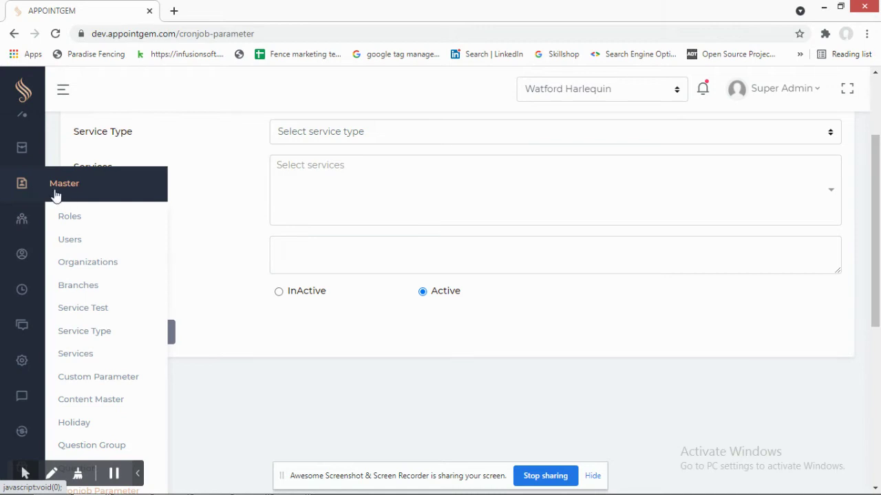
{"action": "mouse_move", "coordinate": [20, 221]}
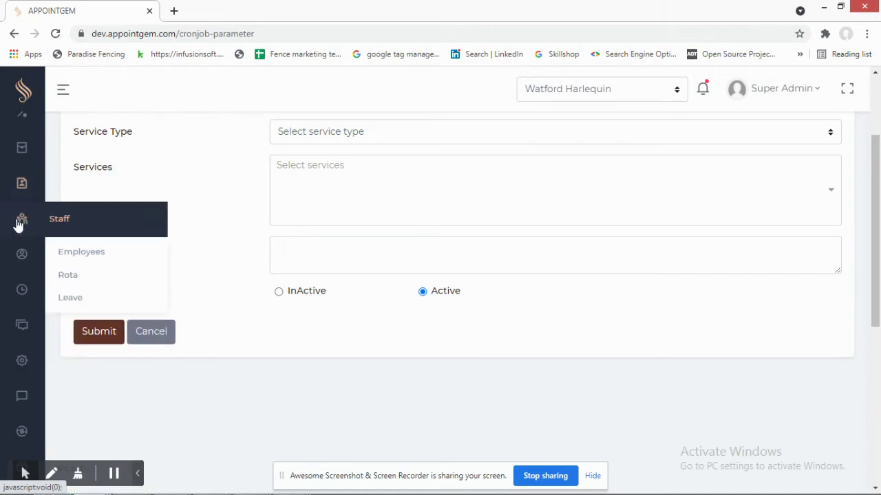
{"action": "left_click", "coordinate": [79, 259]}
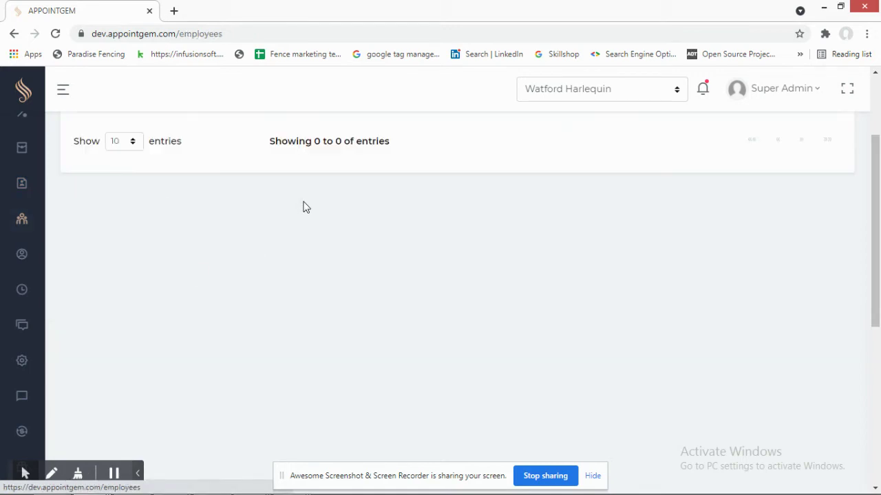
- Start a new employee and scroll through the Add Employee form
{"action": "scroll", "coordinate": [424, 284], "scroll_direction": "up", "scroll_amount": 2}
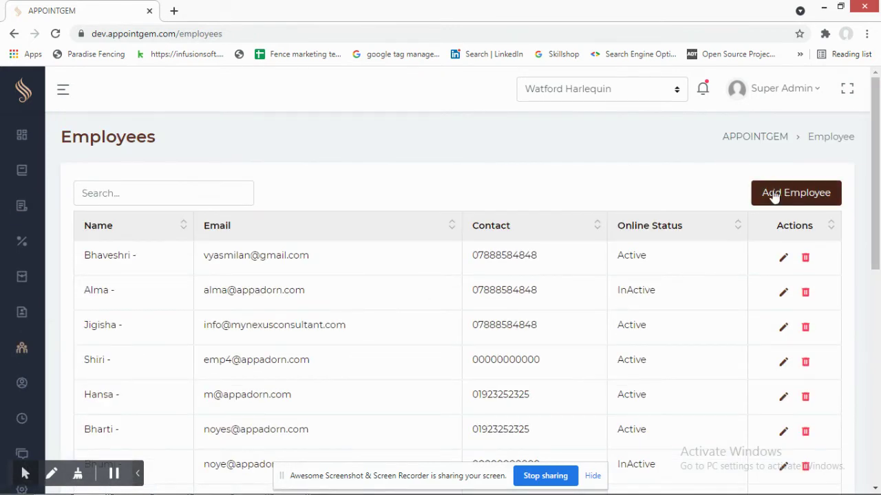
{"action": "left_click", "coordinate": [778, 193]}
{"action": "scroll", "coordinate": [318, 192], "scroll_direction": "down", "scroll_amount": 3}
{"action": "scroll", "coordinate": [318, 192], "scroll_direction": "down", "scroll_amount": 3}
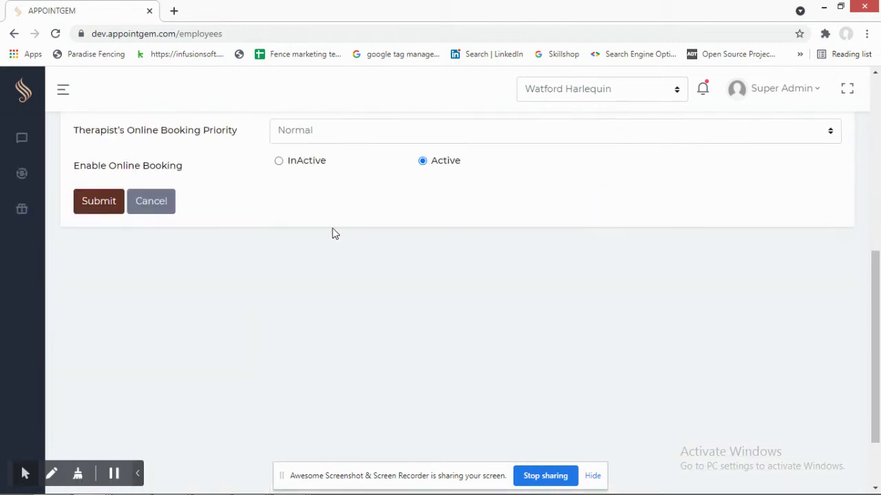
{"action": "scroll", "coordinate": [334, 232], "scroll_direction": "up", "scroll_amount": 5}
{"action": "scroll", "coordinate": [163, 234], "scroll_direction": "down", "scroll_amount": 1}
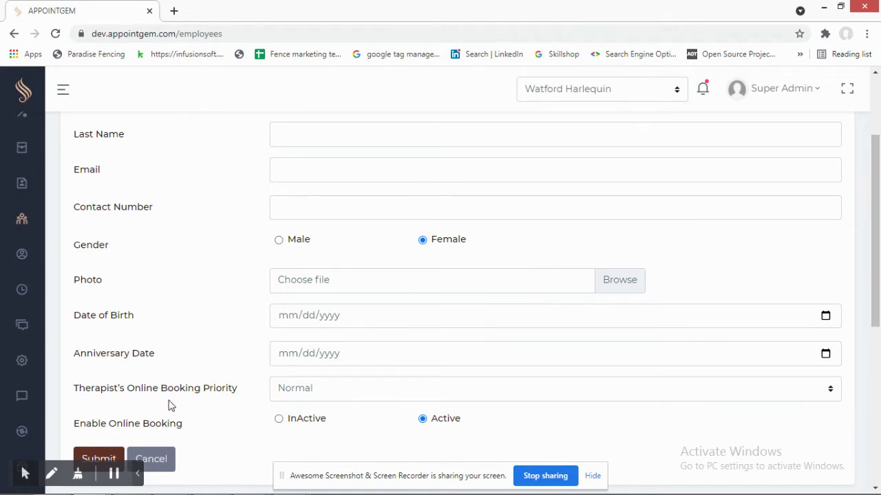
- Check the Online Booking Priority options, keeping Normal, and review the remaining fields
{"action": "left_click", "coordinate": [296, 390]}
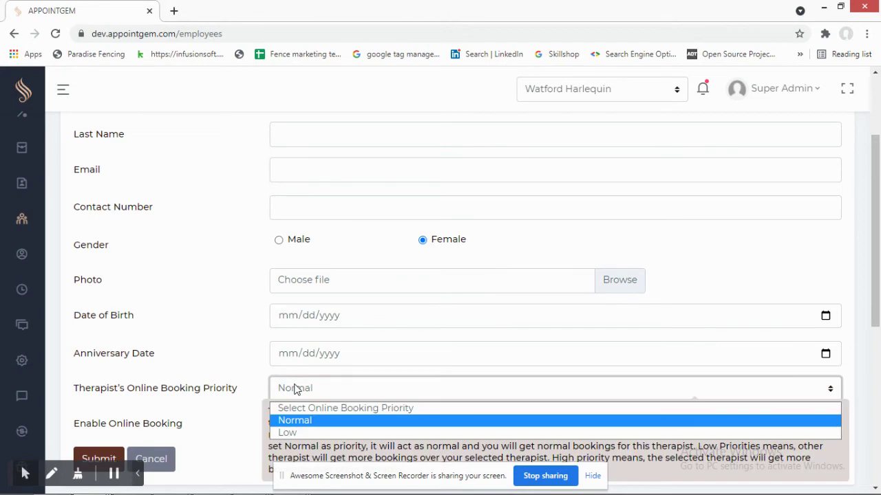
{"action": "left_click", "coordinate": [192, 361]}
{"action": "left_click", "coordinate": [306, 388]}
{"action": "left_click", "coordinate": [186, 371]}
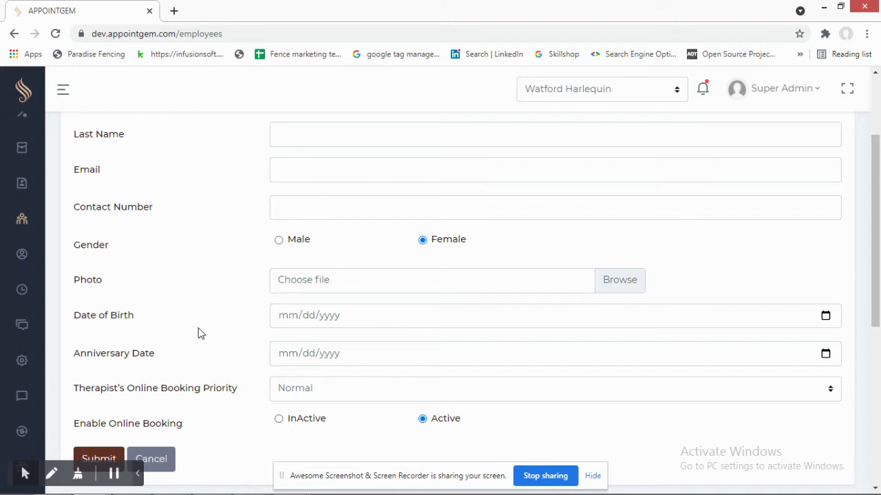
{"action": "scroll", "coordinate": [201, 313], "scroll_direction": "up", "scroll_amount": 2}
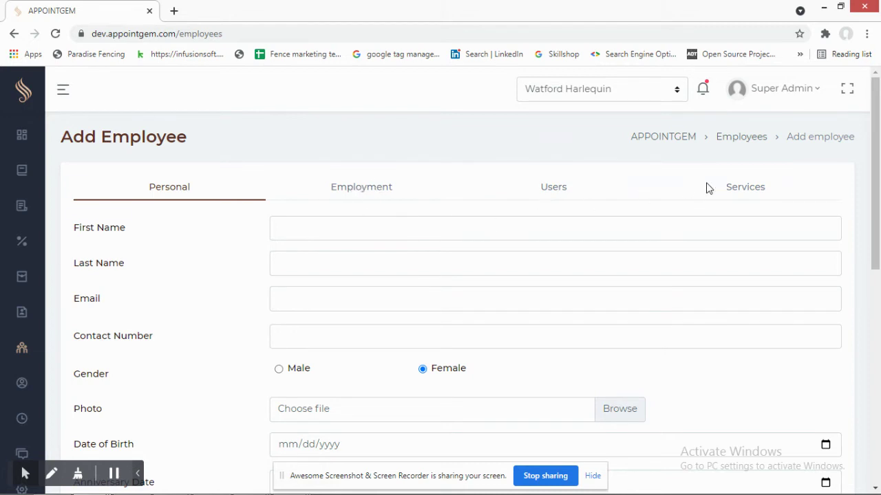
{"action": "scroll", "coordinate": [154, 248], "scroll_direction": "down", "scroll_amount": 4}
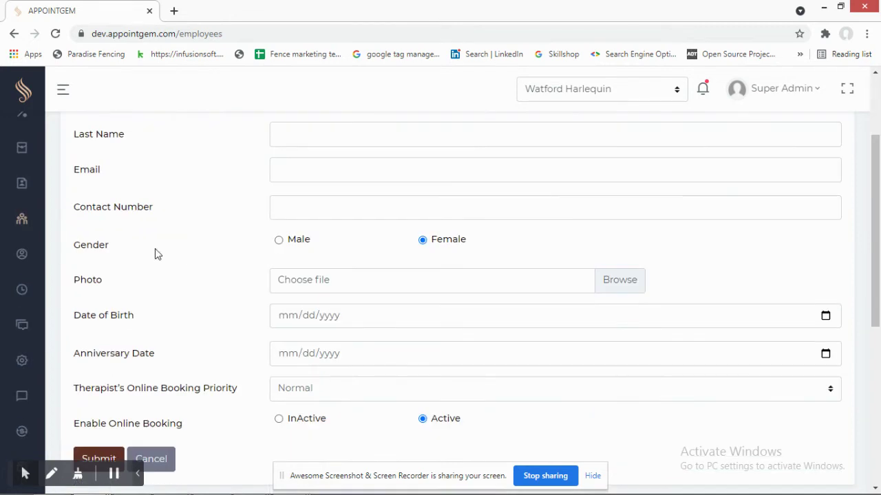
{"action": "scroll", "coordinate": [153, 247], "scroll_direction": "up", "scroll_amount": 2}
{"action": "scroll", "coordinate": [157, 257], "scroll_direction": "up", "scroll_amount": 2}
{"action": "scroll", "coordinate": [317, 304], "scroll_direction": "down", "scroll_amount": 4}
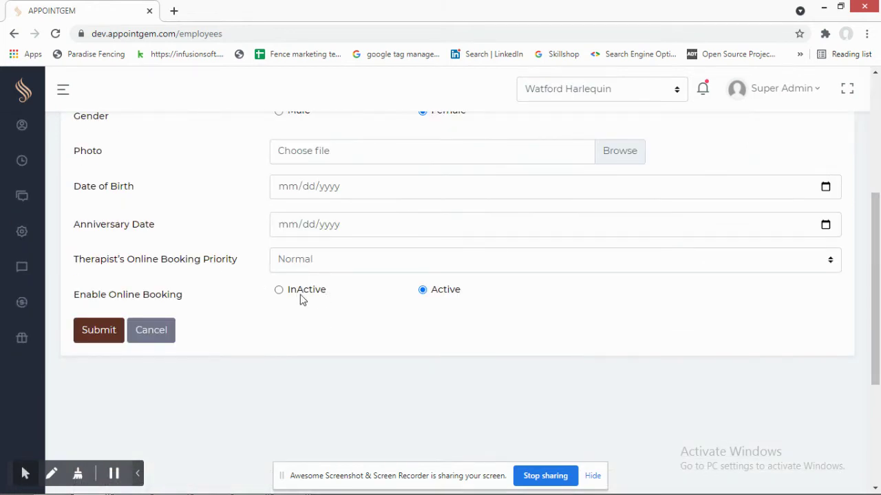
{"action": "scroll", "coordinate": [279, 290], "scroll_direction": "up", "scroll_amount": 3}
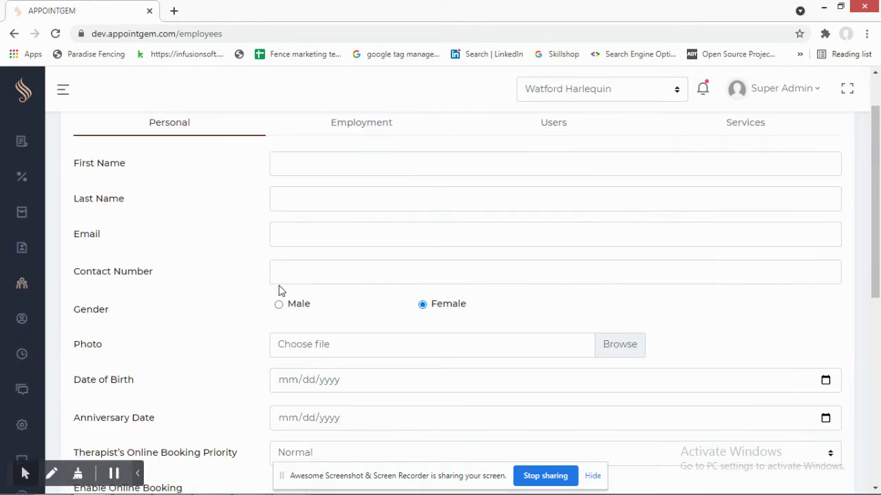
- Cancel the unsaved new employee and return to the Employees list
{"action": "mouse_move", "coordinate": [22, 253]}
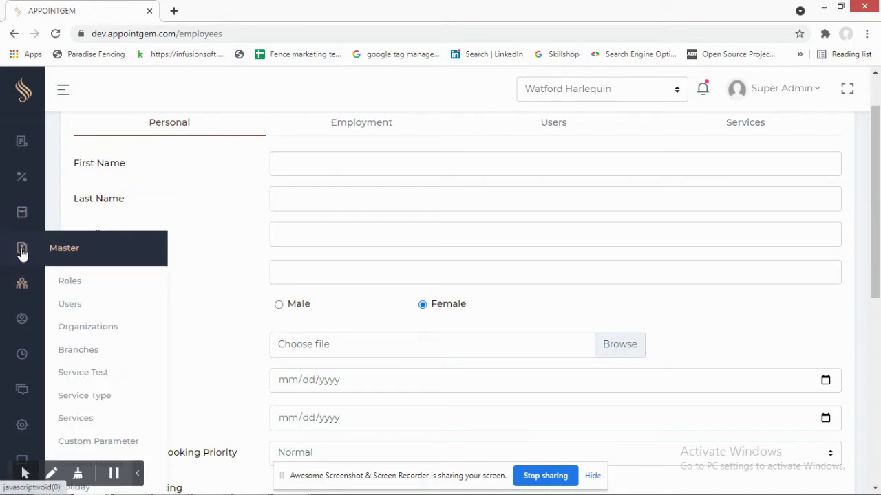
{"action": "mouse_move", "coordinate": [26, 288]}
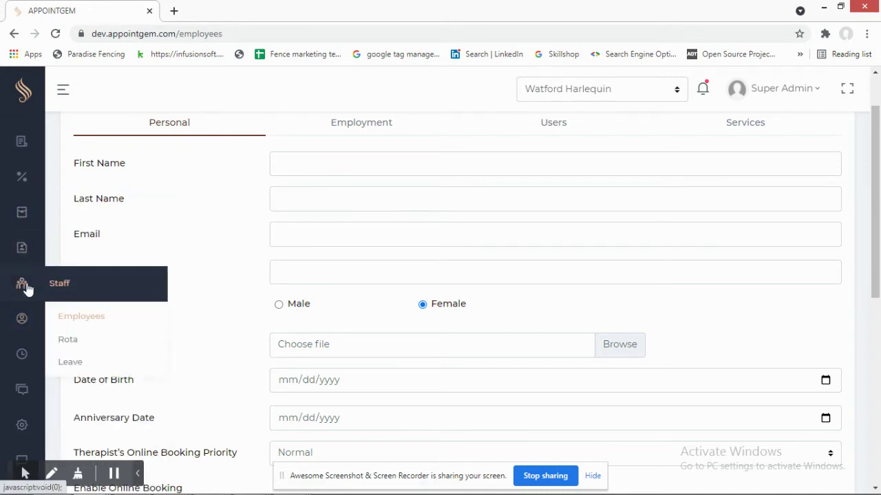
{"action": "scroll", "coordinate": [243, 267], "scroll_direction": "up", "scroll_amount": 1}
{"action": "scroll", "coordinate": [523, 216], "scroll_direction": "down", "scroll_amount": 2}
{"action": "scroll", "coordinate": [523, 216], "scroll_direction": "up", "scroll_amount": 2}
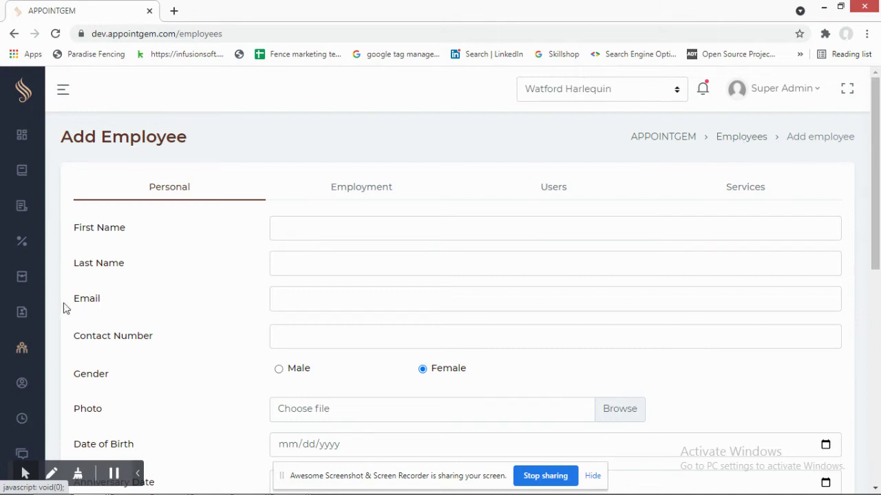
{"action": "mouse_move", "coordinate": [21, 349]}
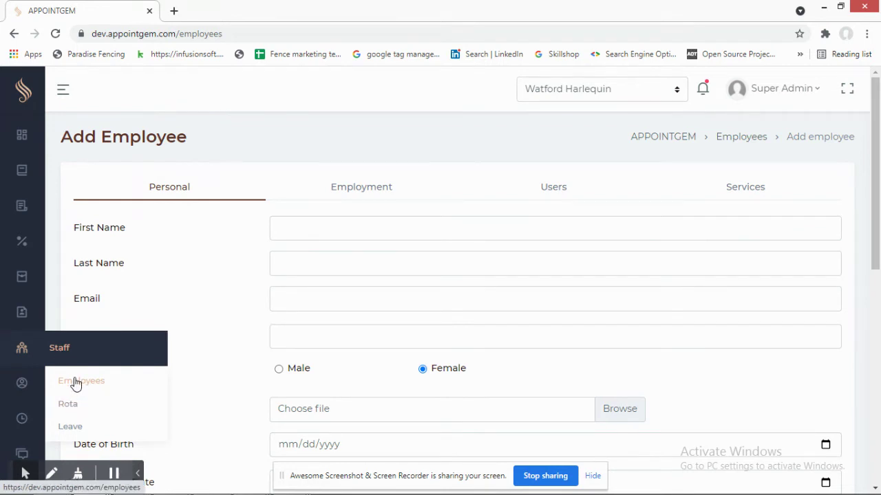
{"action": "scroll", "coordinate": [206, 306], "scroll_direction": "down", "scroll_amount": 10}
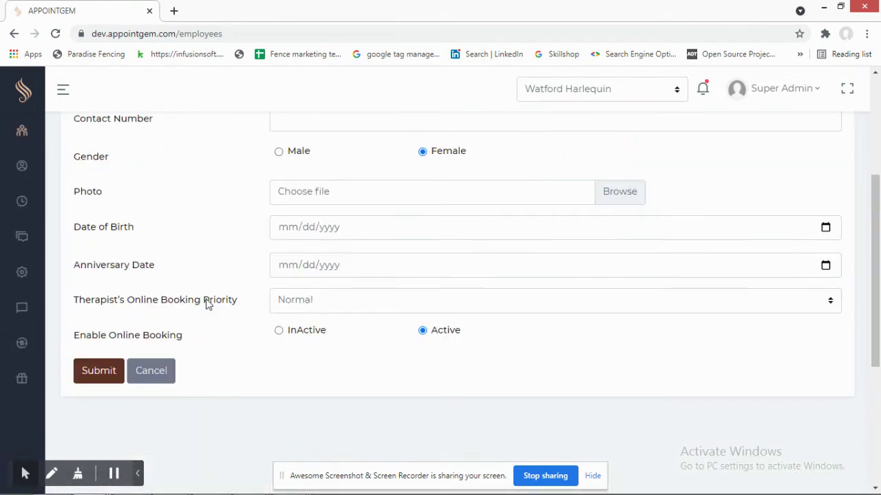
{"action": "left_click", "coordinate": [163, 373]}
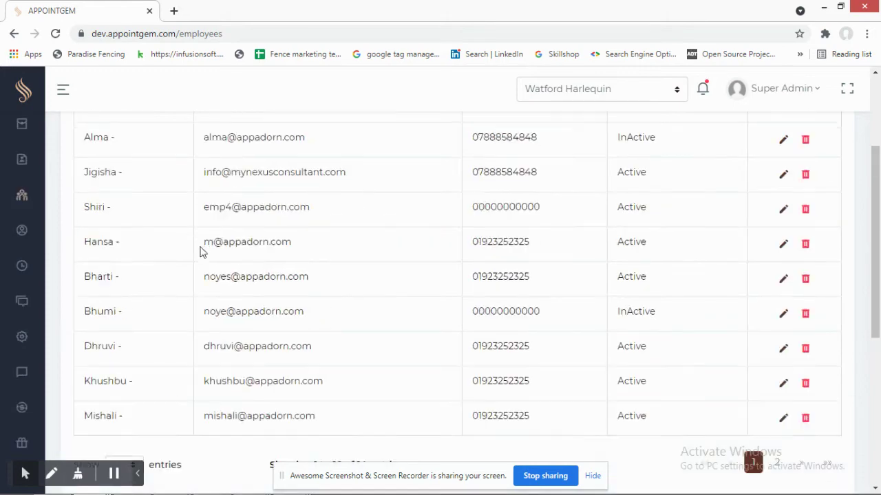
- Open the first employee for editing and view the employment details
{"action": "left_click", "coordinate": [783, 255]}
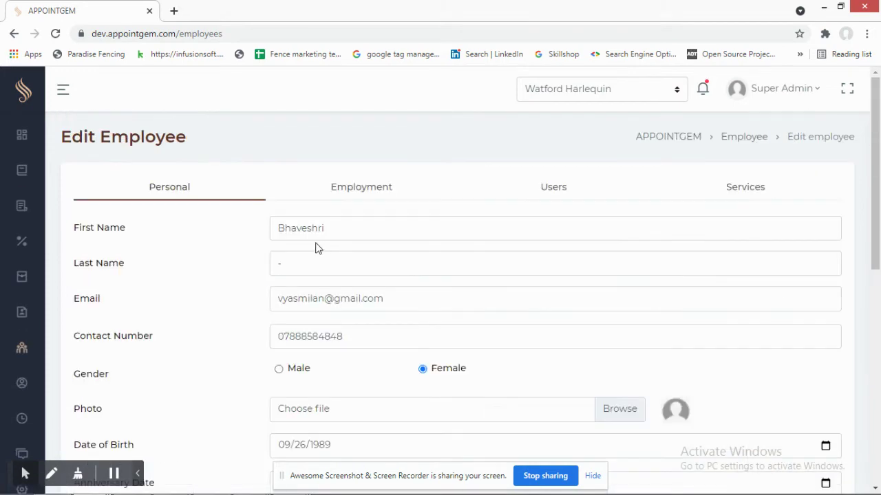
{"action": "scroll", "coordinate": [281, 255], "scroll_direction": "down", "scroll_amount": 4}
{"action": "scroll", "coordinate": [293, 291], "scroll_direction": "up", "scroll_amount": 4}
{"action": "left_click", "coordinate": [356, 195]}
{"action": "scroll", "coordinate": [364, 311], "scroll_direction": "down", "scroll_amount": 1}
{"action": "scroll", "coordinate": [200, 310], "scroll_direction": "up", "scroll_amount": 1}
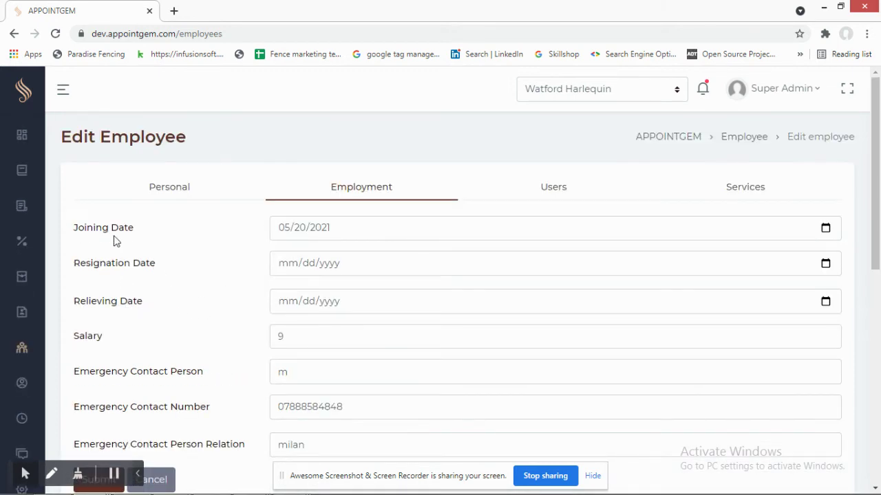
{"action": "scroll", "coordinate": [196, 303], "scroll_direction": "down", "scroll_amount": 3}
{"action": "scroll", "coordinate": [444, 224], "scroll_direction": "up", "scroll_amount": 3}
- View the login account and assigned Services sections, then open the weekly Rota
{"action": "left_click", "coordinate": [554, 189]}
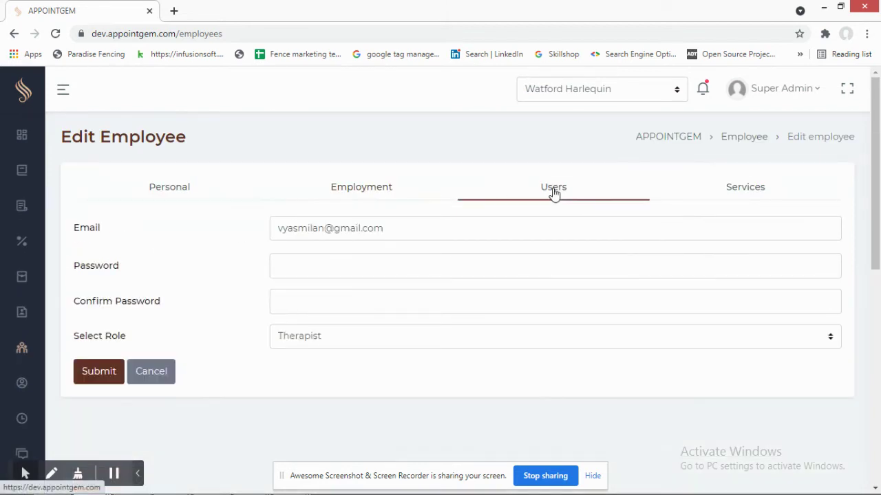
{"action": "left_click", "coordinate": [741, 189]}
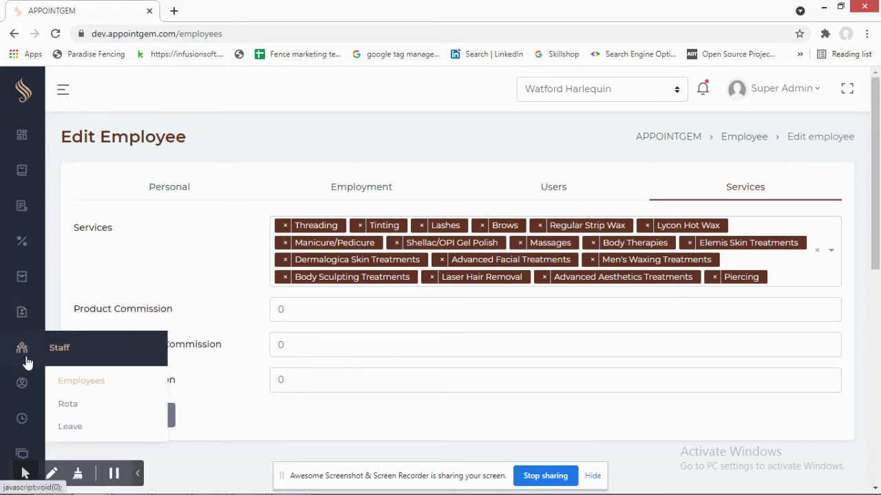
{"action": "left_click", "coordinate": [72, 405]}
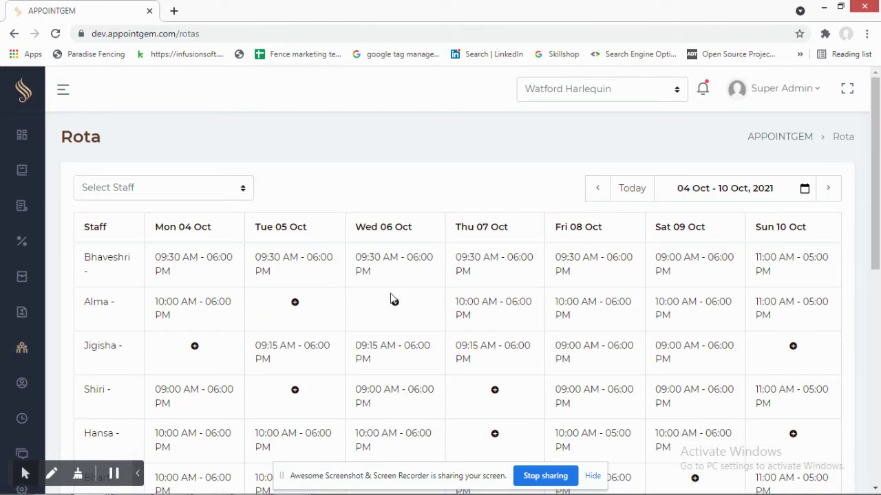
- Review each staff member's shift hours for 04–10 Oct 2021, then go to Staff Leave
{"action": "scroll", "coordinate": [359, 191], "scroll_direction": "down", "scroll_amount": 1}
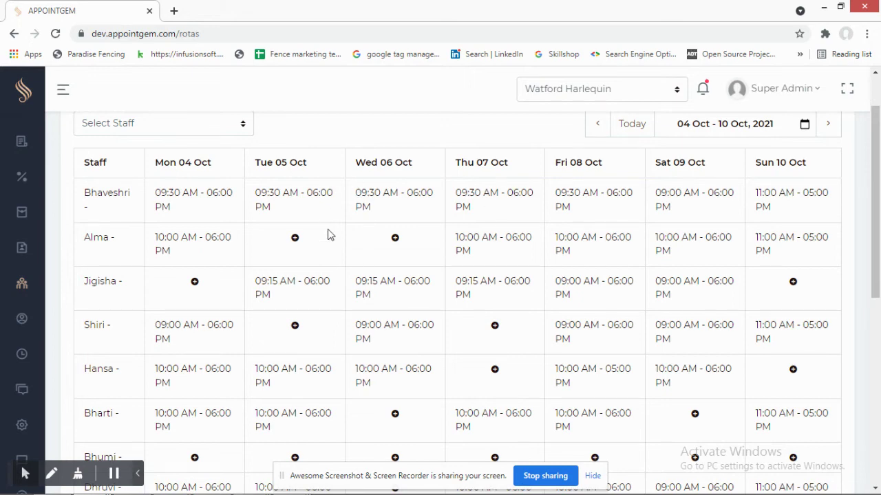
{"action": "scroll", "coordinate": [168, 272], "scroll_direction": "down", "scroll_amount": 5}
{"action": "scroll", "coordinate": [340, 269], "scroll_direction": "down", "scroll_amount": 1}
{"action": "scroll", "coordinate": [339, 269], "scroll_direction": "up", "scroll_amount": 8}
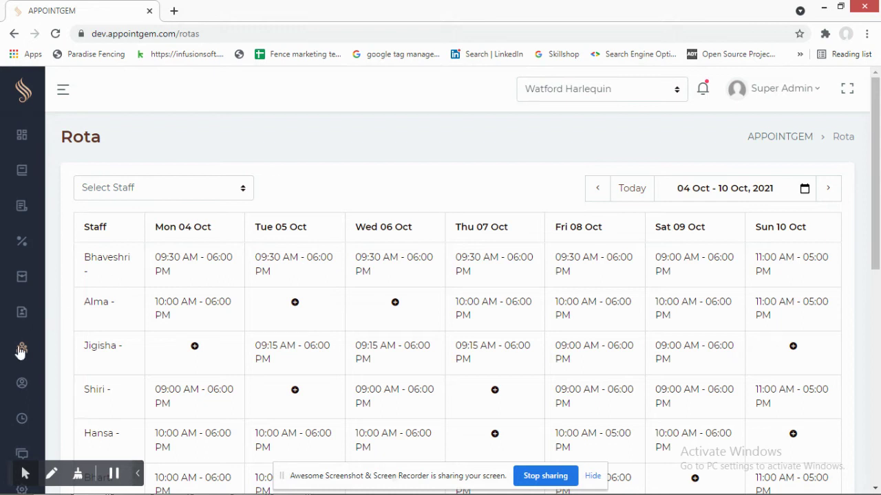
{"action": "scroll", "coordinate": [25, 355], "scroll_direction": "down", "scroll_amount": 1}
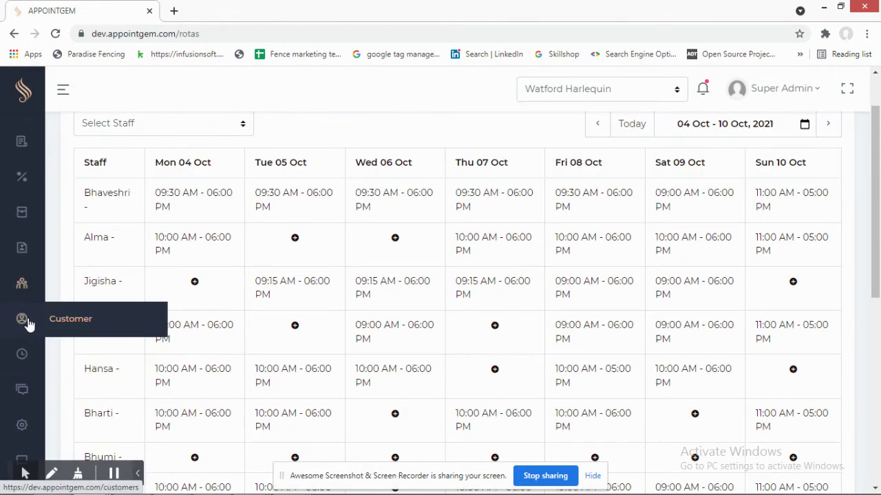
{"action": "mouse_move", "coordinate": [22, 284]}
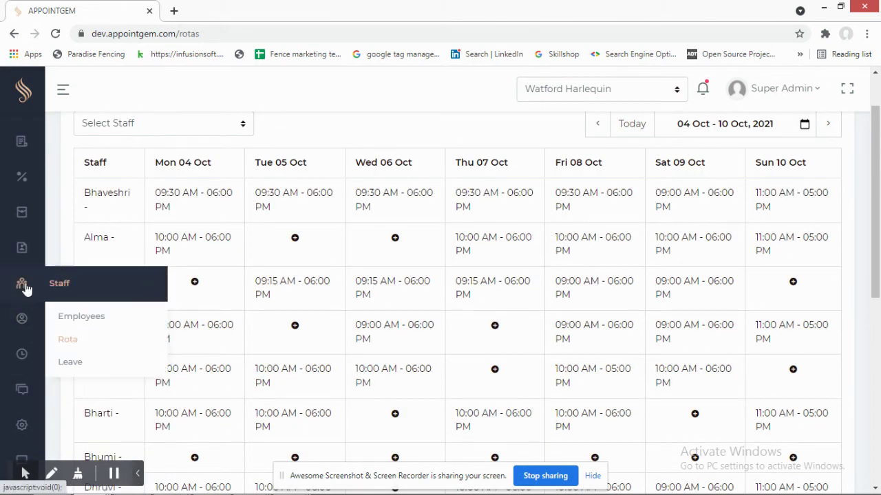
{"action": "left_click", "coordinate": [78, 364]}
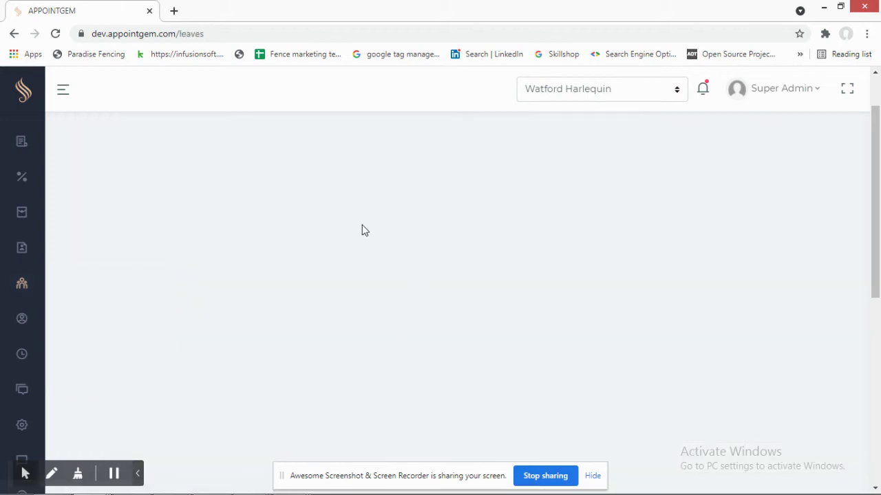
- Open a blank Add Leave form and look it over, then switch to the Customer list
{"action": "left_click", "coordinate": [797, 136]}
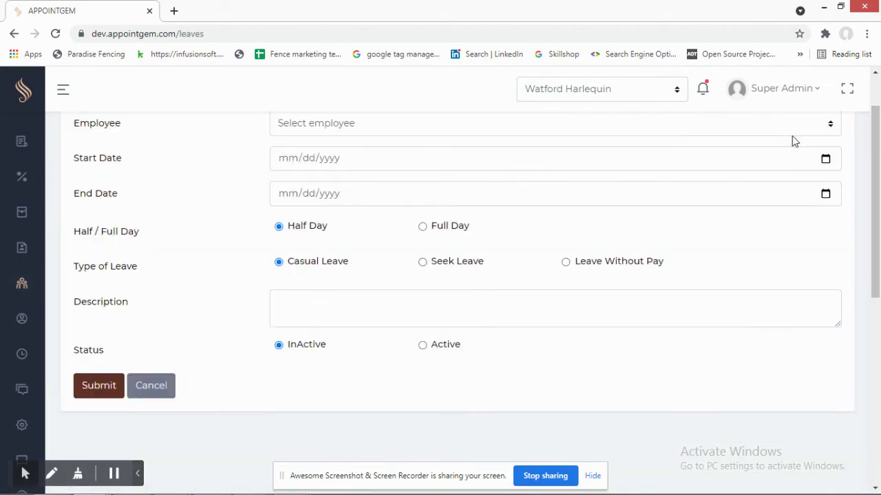
{"action": "scroll", "coordinate": [382, 295], "scroll_direction": "up", "scroll_amount": 1}
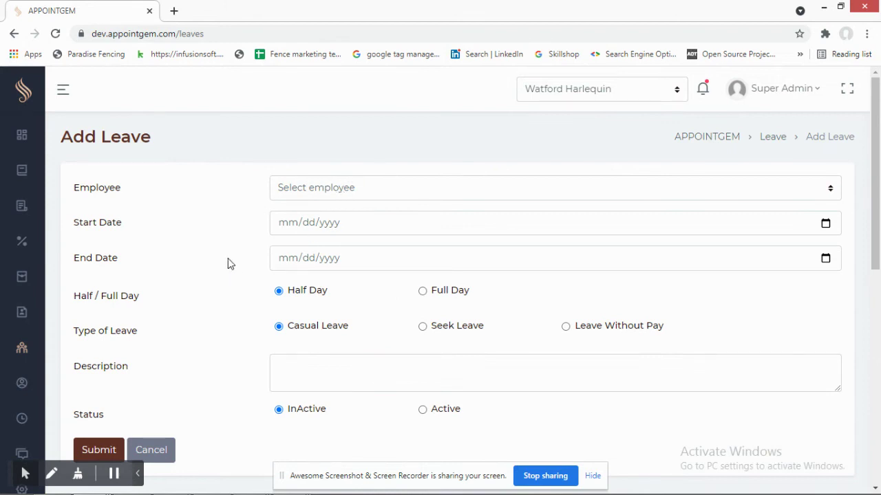
{"action": "scroll", "coordinate": [263, 256], "scroll_direction": "down", "scroll_amount": 1}
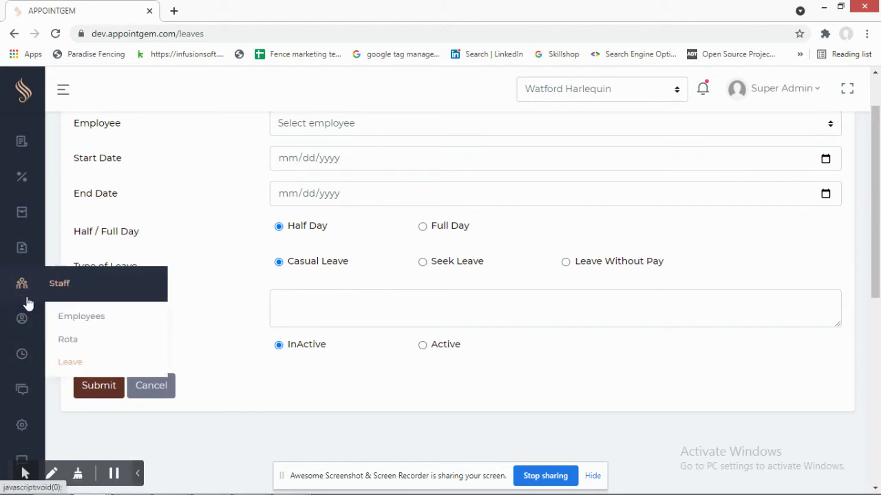
{"action": "left_click", "coordinate": [23, 322]}
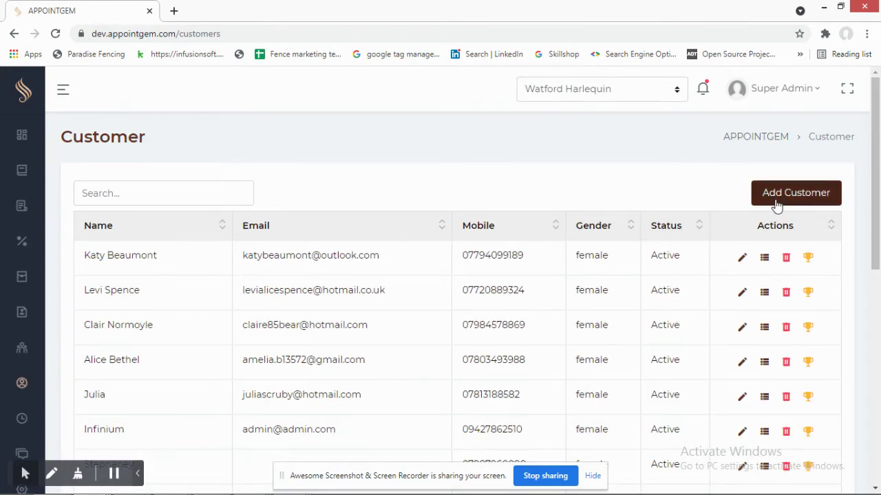
- Review the first customer's Edit Customer form (gender Female), then go to Block Time
{"action": "left_click", "coordinate": [742, 258]}
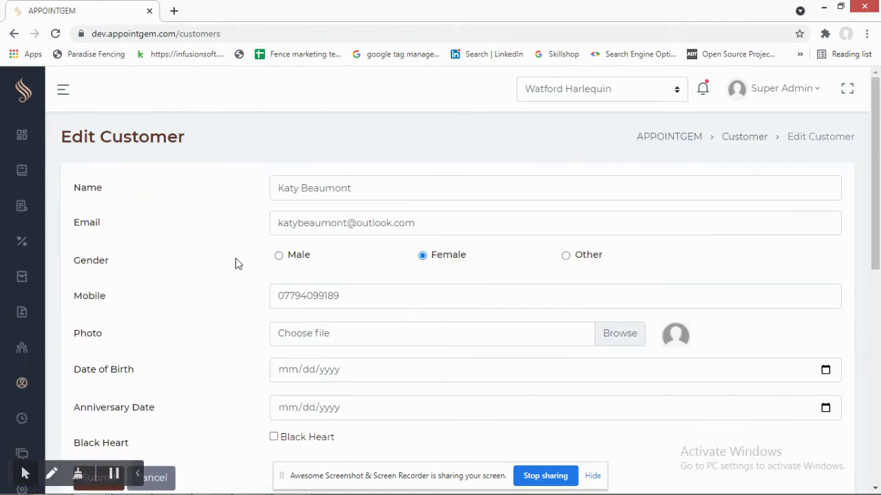
{"action": "scroll", "coordinate": [237, 261], "scroll_direction": "down", "scroll_amount": 1}
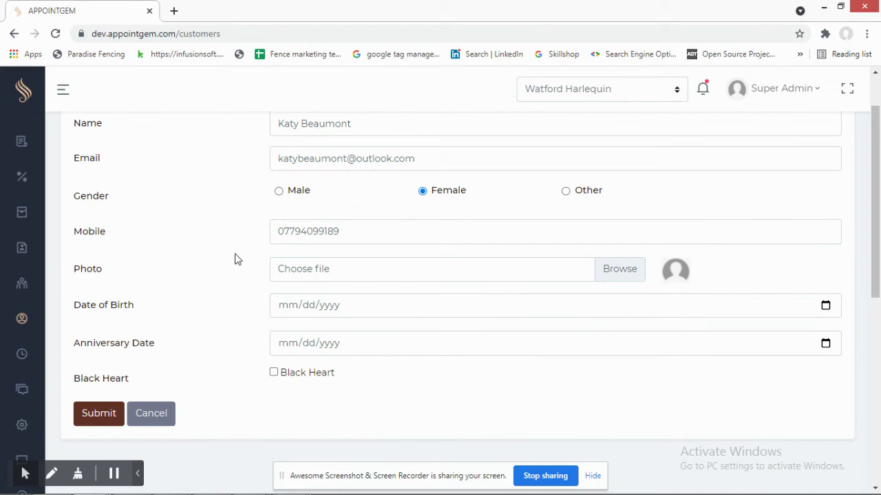
{"action": "scroll", "coordinate": [237, 259], "scroll_direction": "down", "scroll_amount": 1}
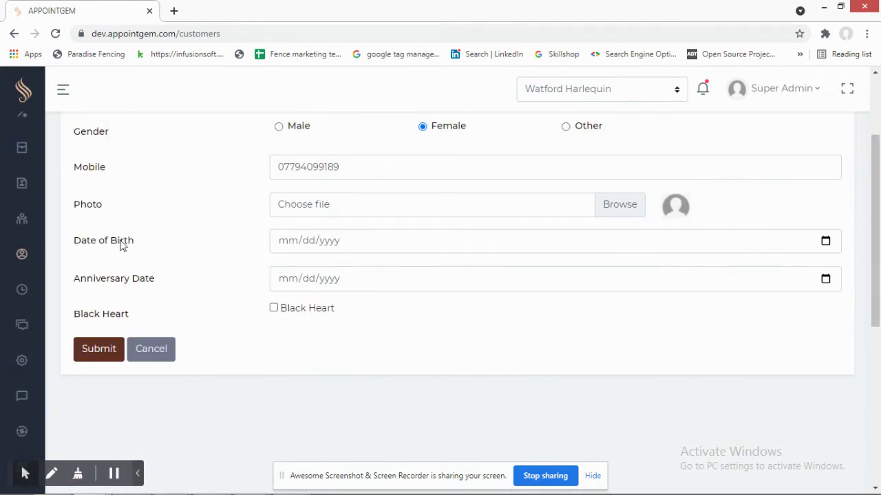
{"action": "scroll", "coordinate": [186, 262], "scroll_direction": "up", "scroll_amount": 2}
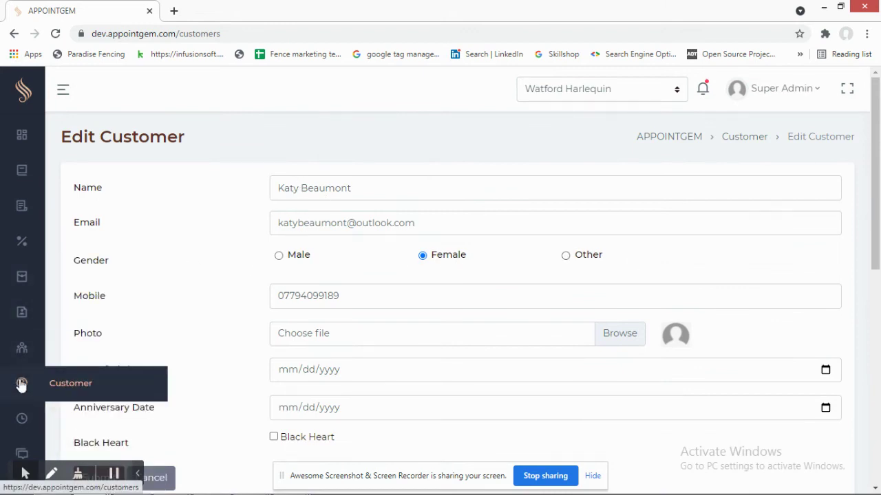
{"action": "scroll", "coordinate": [21, 382], "scroll_direction": "down", "scroll_amount": 1}
{"action": "left_click", "coordinate": [20, 355]}
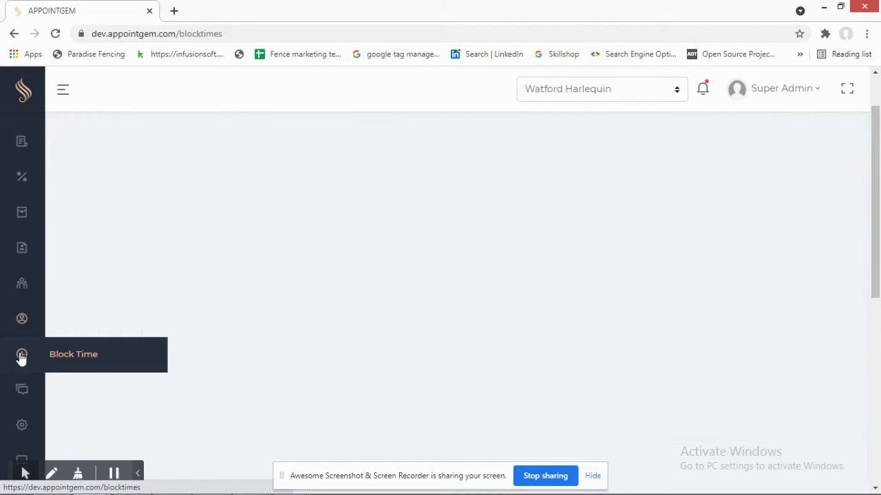
- Review the existing entries in the Block Time table
{"action": "scroll", "coordinate": [303, 315], "scroll_direction": "down", "scroll_amount": 3}
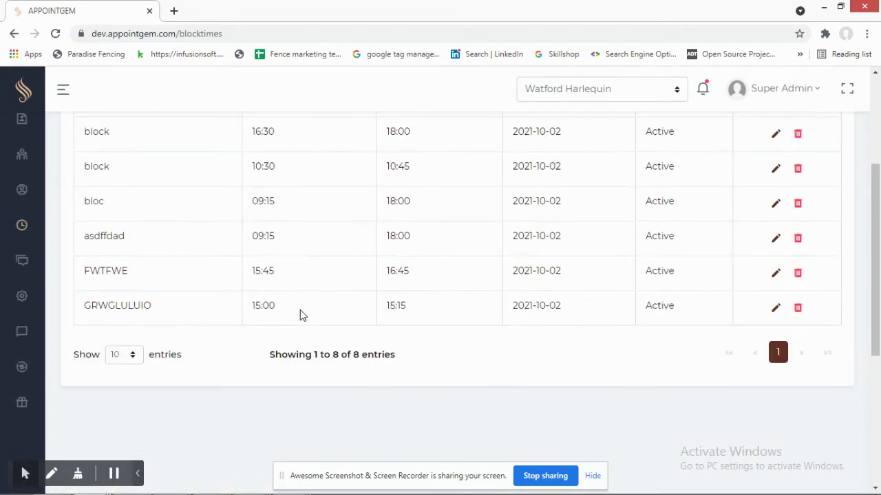
{"action": "scroll", "coordinate": [301, 315], "scroll_direction": "up", "scroll_amount": 3}
{"action": "scroll", "coordinate": [300, 314], "scroll_direction": "down", "scroll_amount": 3}
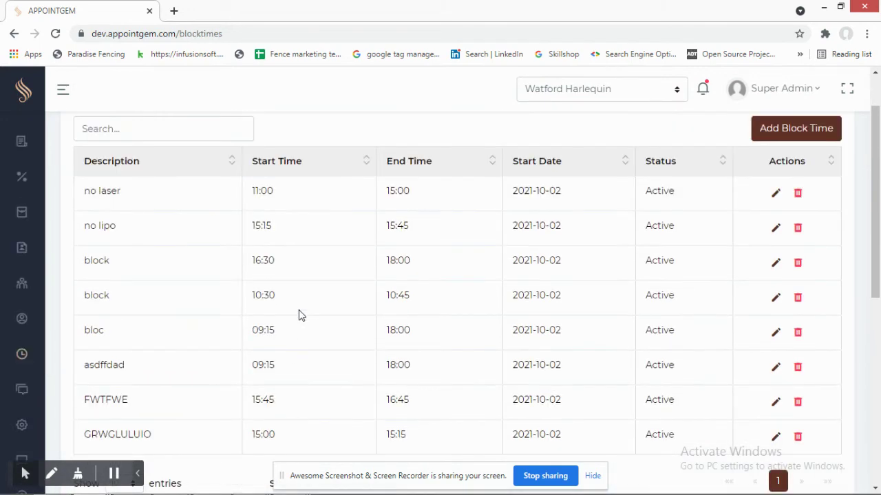
{"action": "scroll", "coordinate": [295, 312], "scroll_direction": "up", "scroll_amount": 3}
- Open a blank Add Block Time form and look it over, then go to Consultant Forms
{"action": "left_click", "coordinate": [756, 200]}
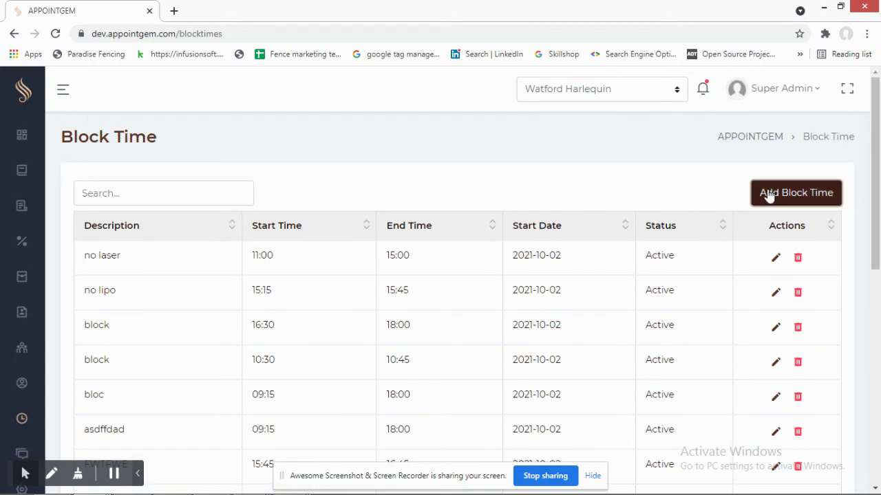
{"action": "scroll", "coordinate": [222, 247], "scroll_direction": "down", "scroll_amount": 1}
{"action": "scroll", "coordinate": [223, 248], "scroll_direction": "down", "scroll_amount": 1}
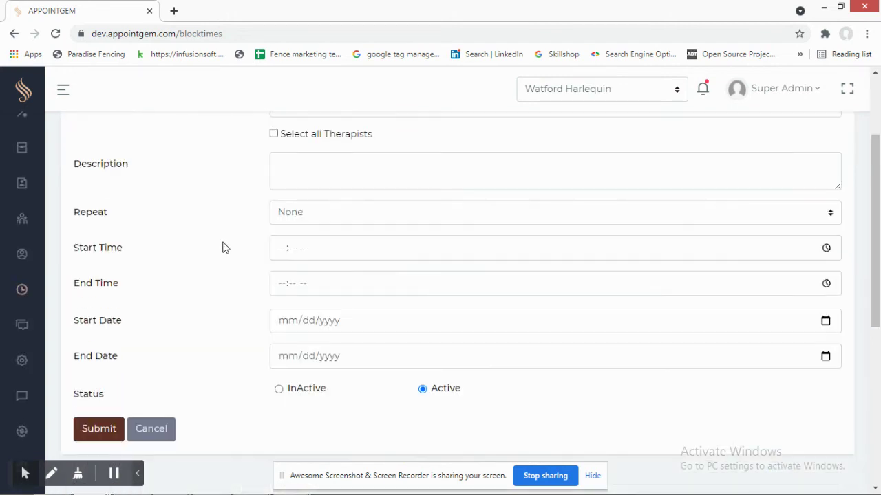
{"action": "scroll", "coordinate": [222, 248], "scroll_direction": "up", "scroll_amount": 2}
{"action": "scroll", "coordinate": [222, 248], "scroll_direction": "down", "scroll_amount": 2}
{"action": "scroll", "coordinate": [222, 247], "scroll_direction": "up", "scroll_amount": 2}
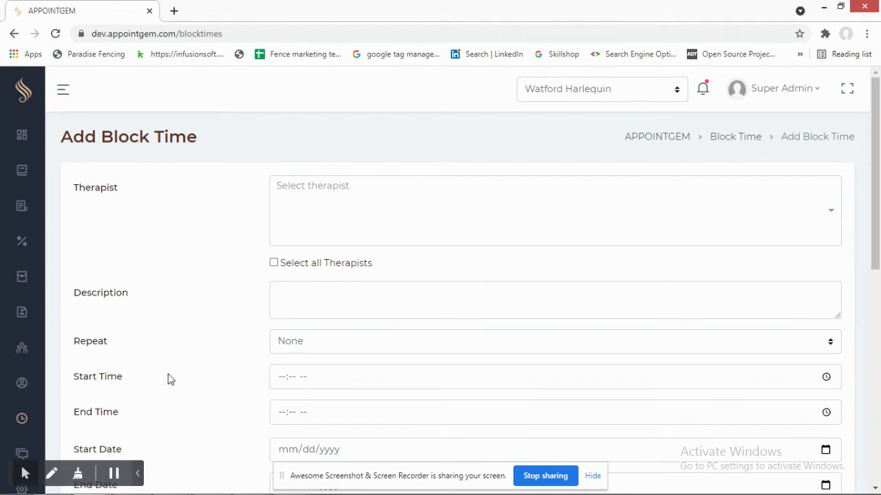
{"action": "scroll", "coordinate": [176, 277], "scroll_direction": "down", "scroll_amount": 2}
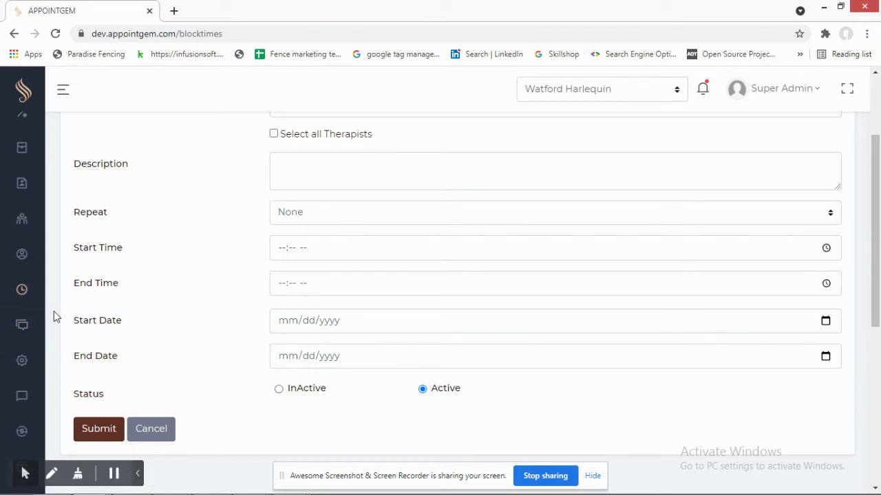
{"action": "left_click", "coordinate": [78, 332]}
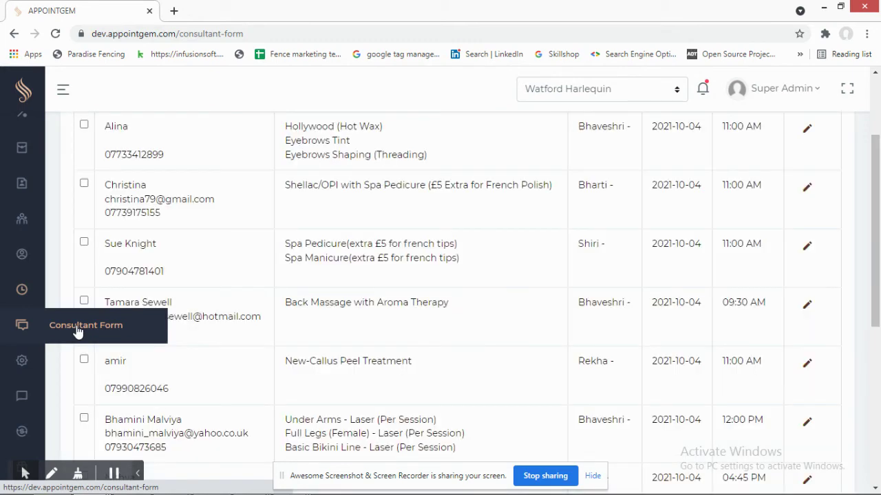
{"action": "scroll", "coordinate": [371, 241], "scroll_direction": "down", "scroll_amount": 1}
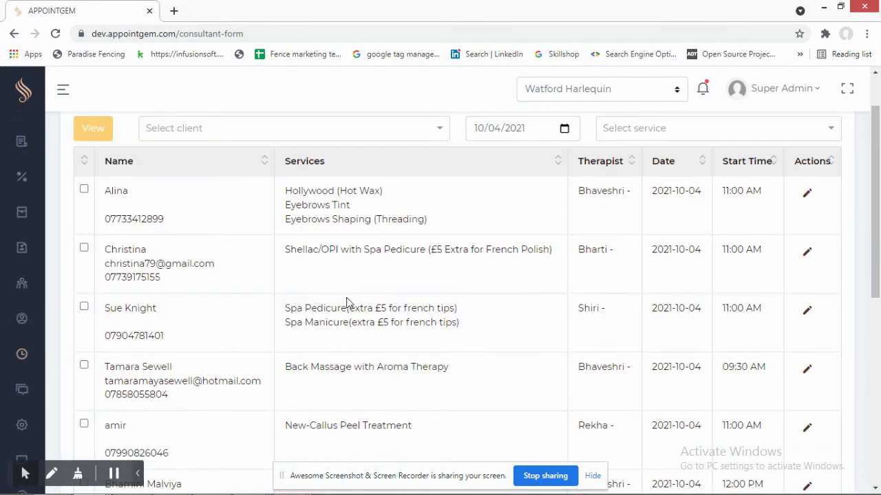
{"action": "scroll", "coordinate": [389, 294], "scroll_direction": "down", "scroll_amount": 3}
{"action": "scroll", "coordinate": [390, 295], "scroll_direction": "up", "scroll_amount": 4}
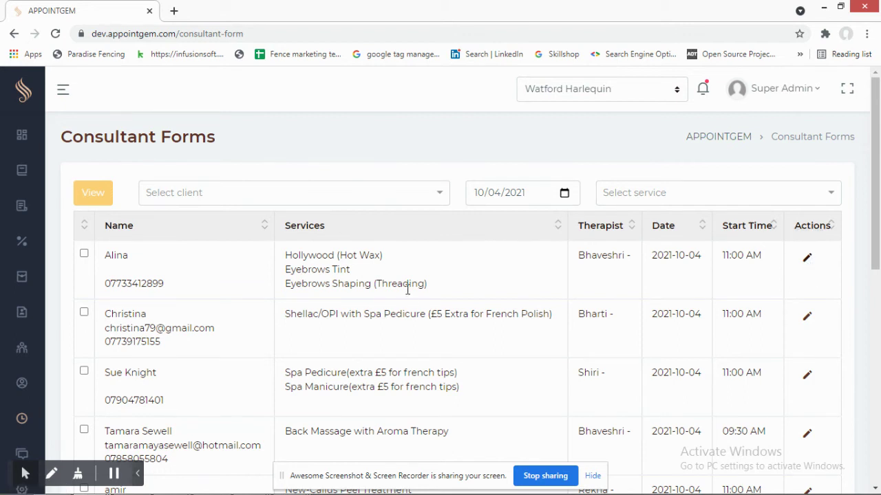
{"action": "left_click", "coordinate": [408, 289]}
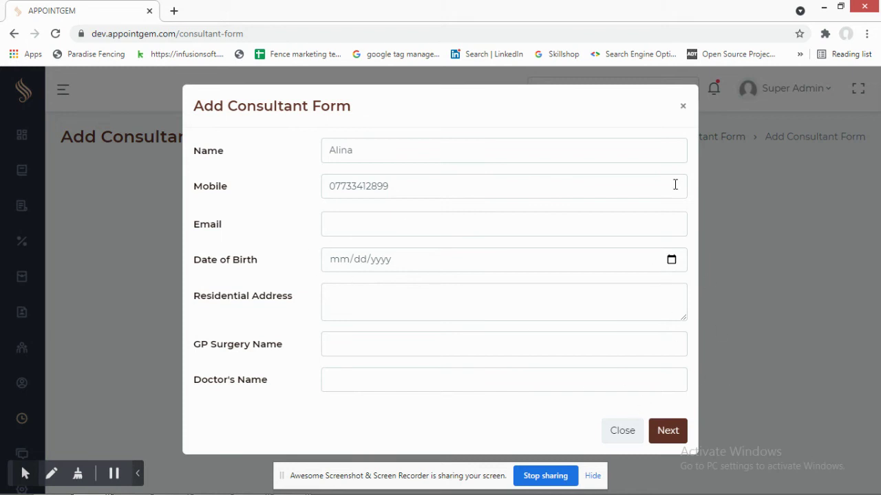
{"action": "left_click", "coordinate": [683, 106]}
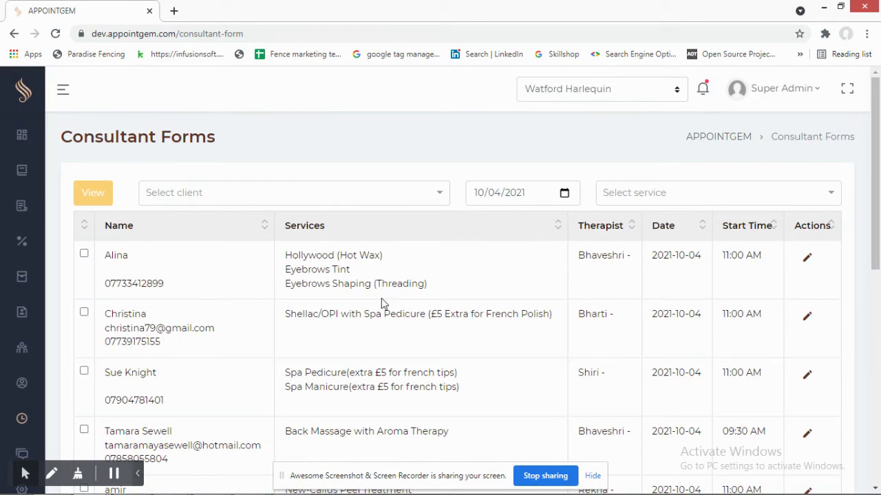
{"action": "scroll", "coordinate": [383, 303], "scroll_direction": "down", "scroll_amount": 3}
{"action": "scroll", "coordinate": [386, 330], "scroll_direction": "up", "scroll_amount": 3}
{"action": "scroll", "coordinate": [379, 336], "scroll_direction": "down", "scroll_amount": 2}
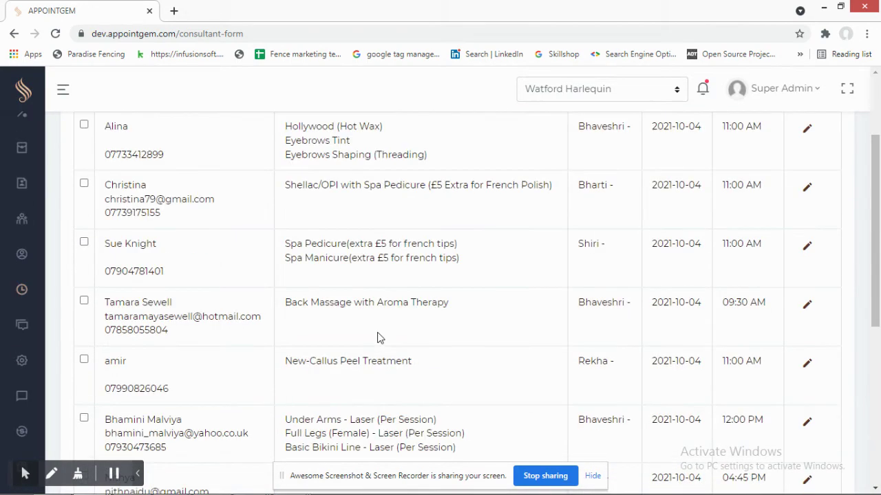
{"action": "scroll", "coordinate": [385, 312], "scroll_direction": "down", "scroll_amount": 2}
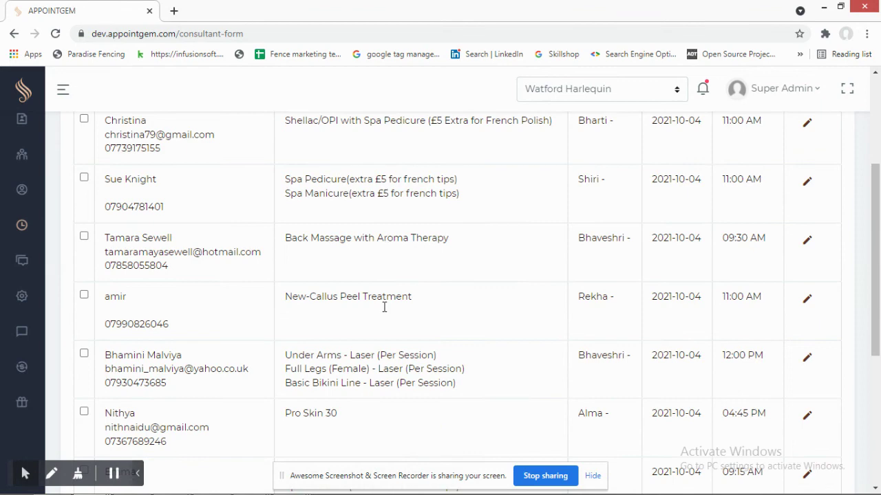
{"action": "scroll", "coordinate": [402, 304], "scroll_direction": "up", "scroll_amount": 2}
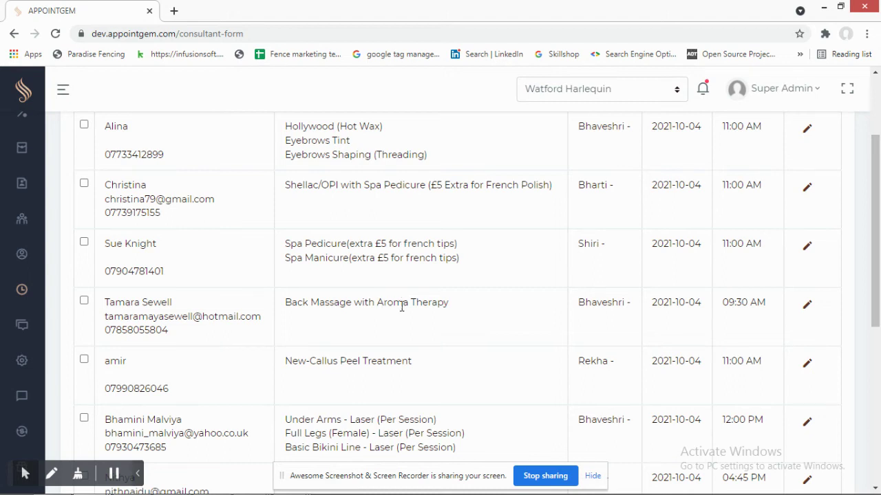
{"action": "scroll", "coordinate": [489, 271], "scroll_direction": "up", "scroll_amount": 2}
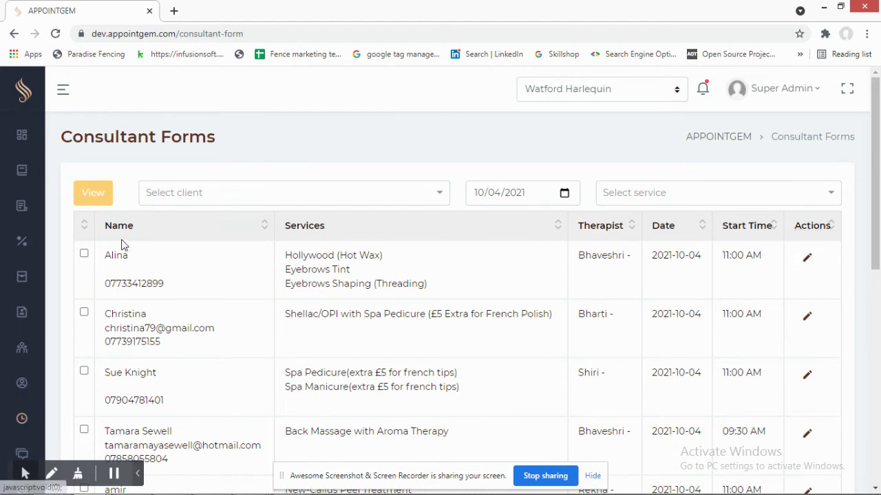
{"action": "scroll", "coordinate": [29, 383], "scroll_direction": "down", "scroll_amount": 1}
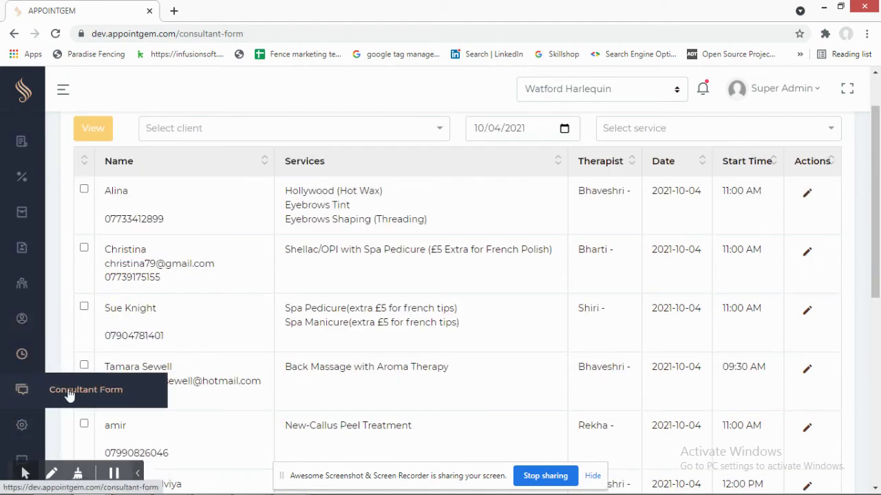
{"action": "scroll", "coordinate": [21, 406], "scroll_direction": "down", "scroll_amount": 1}
{"action": "mouse_move", "coordinate": [24, 365]}
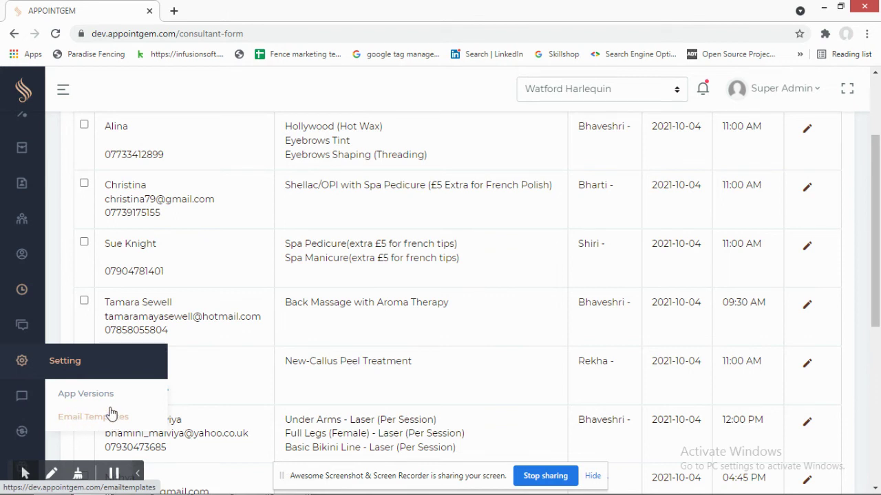
{"action": "scroll", "coordinate": [22, 406], "scroll_direction": "down", "scroll_amount": 2}
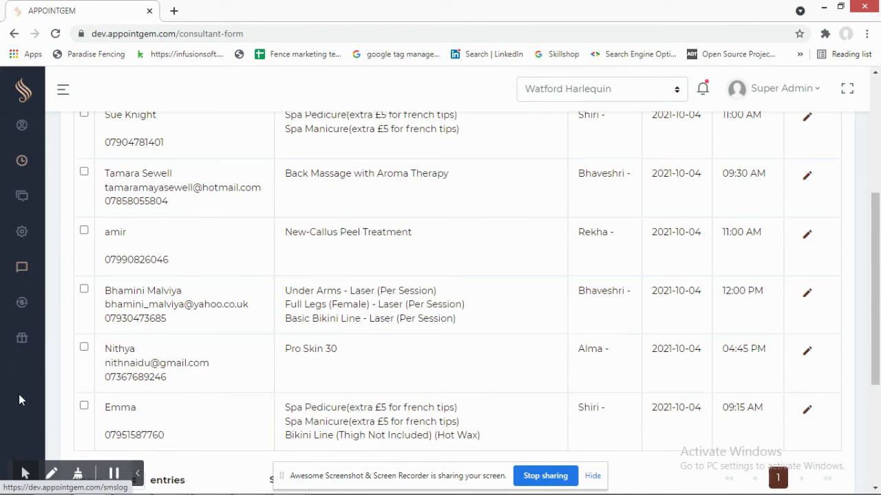
- Review SMS Logs showing 27 messages on 10/04/2021 at 0.05 each, then go to Subscriptions
{"action": "left_click", "coordinate": [22, 270]}
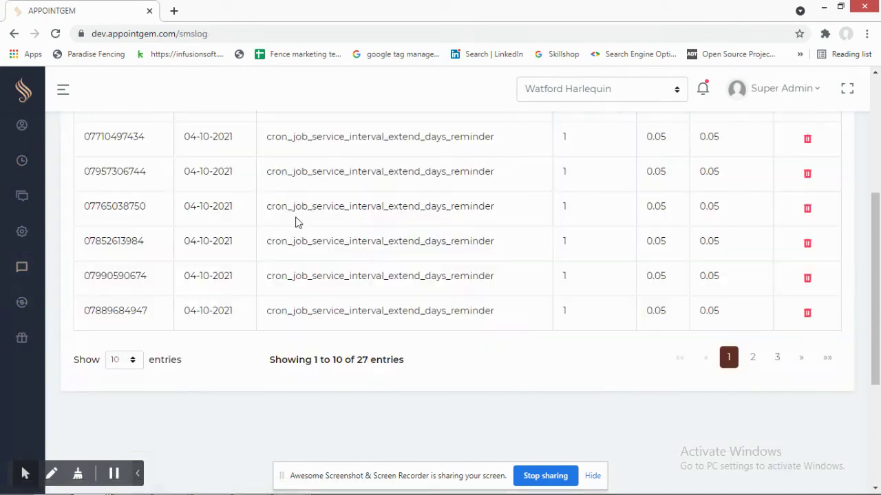
{"action": "scroll", "coordinate": [420, 241], "scroll_direction": "up", "scroll_amount": 5}
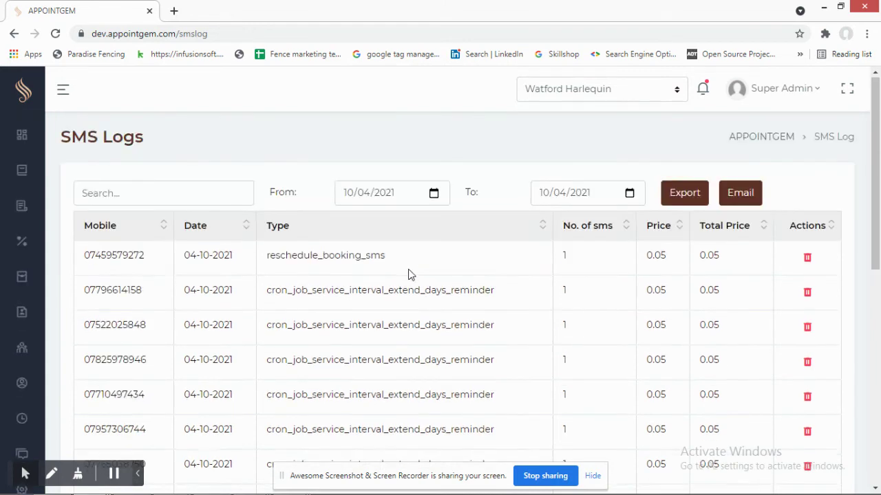
{"action": "scroll", "coordinate": [399, 268], "scroll_direction": "down", "scroll_amount": 1}
{"action": "scroll", "coordinate": [396, 274], "scroll_direction": "up", "scroll_amount": 1}
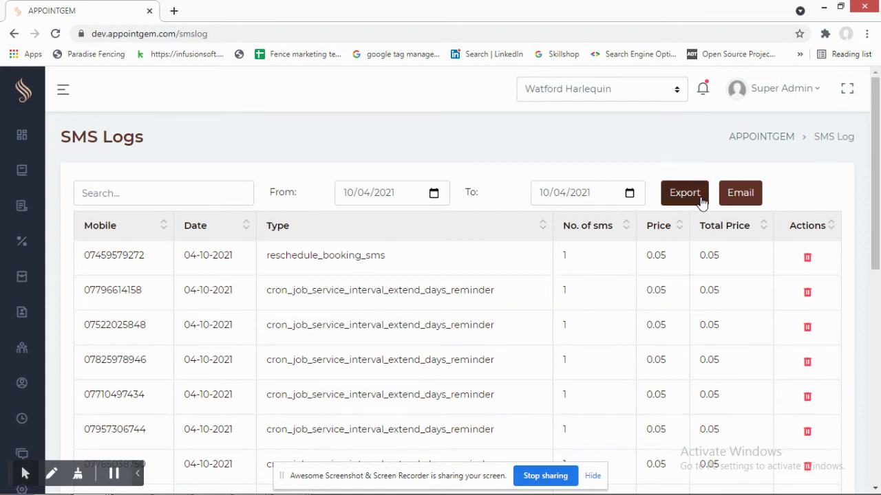
{"action": "mouse_move", "coordinate": [23, 305]}
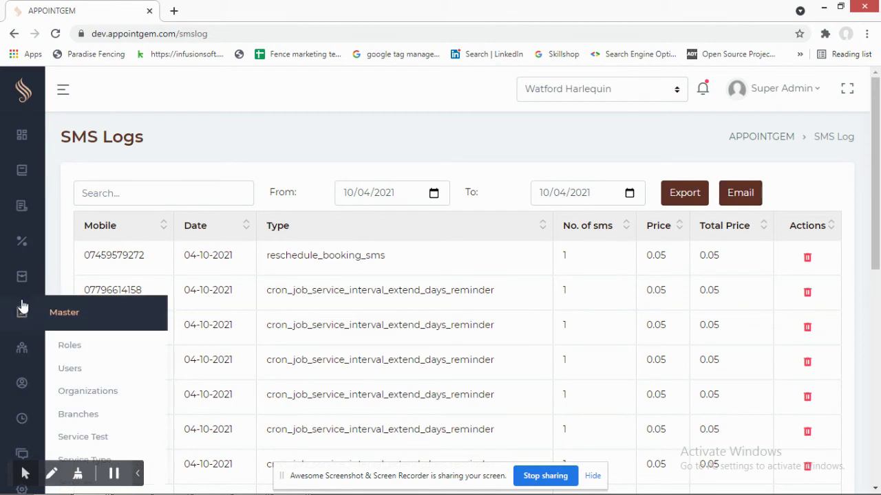
{"action": "scroll", "coordinate": [23, 305], "scroll_direction": "down", "scroll_amount": 2}
{"action": "scroll", "coordinate": [22, 310], "scroll_direction": "down", "scroll_amount": 1}
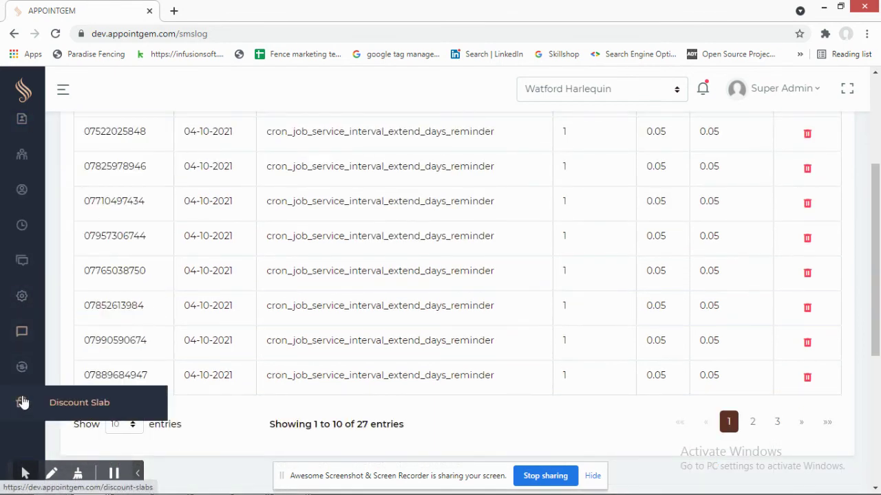
{"action": "left_click", "coordinate": [21, 368]}
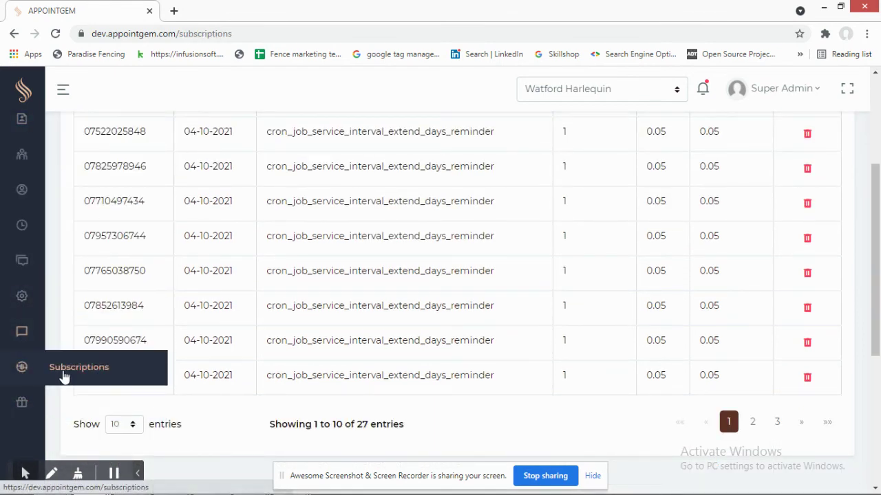
- Review the Gold plan: 5 maximum locations, yearly validity, price 0, Active
{"action": "scroll", "coordinate": [286, 227], "scroll_direction": "up", "scroll_amount": 3}
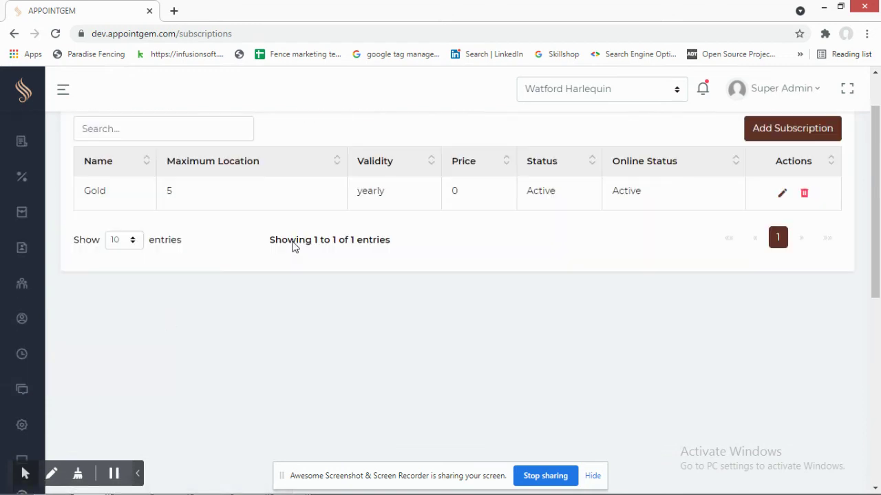
{"action": "scroll", "coordinate": [287, 310], "scroll_direction": "down", "scroll_amount": 2}
{"action": "scroll", "coordinate": [282, 311], "scroll_direction": "up", "scroll_amount": 2}
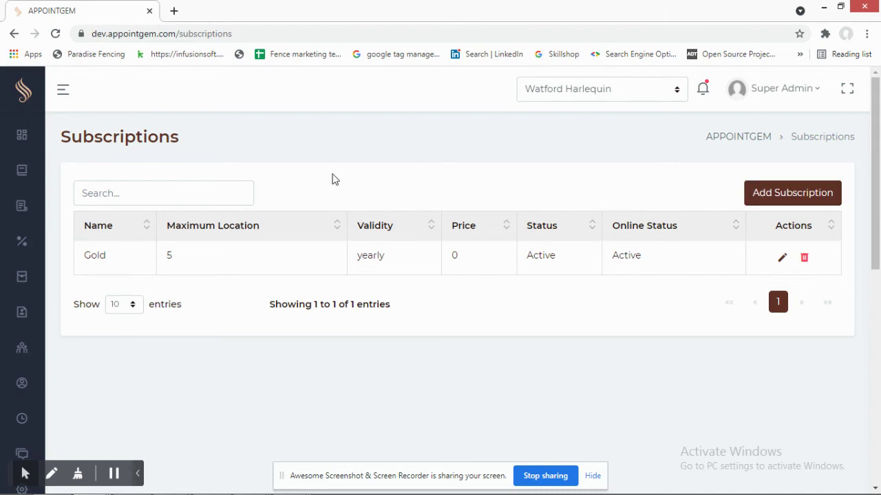
{"action": "left_click", "coordinate": [90, 483]}
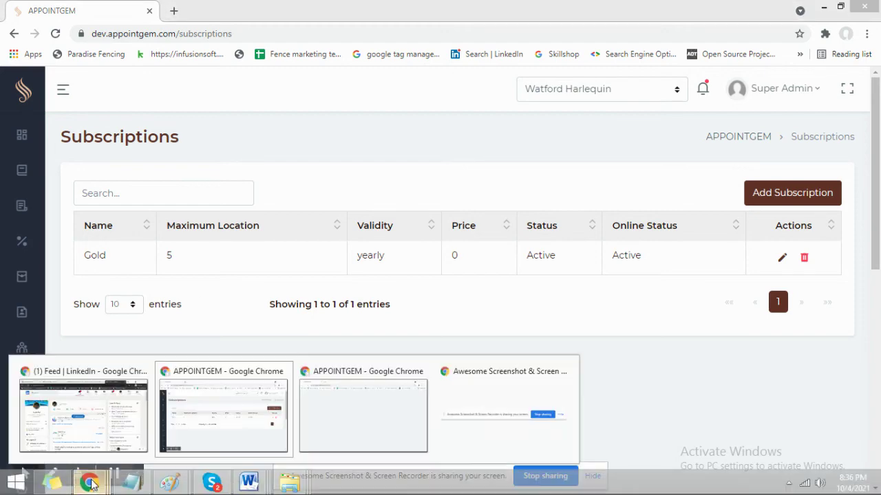
- Switch to the browser window showing the public booking page
{"action": "left_click", "coordinate": [354, 411]}
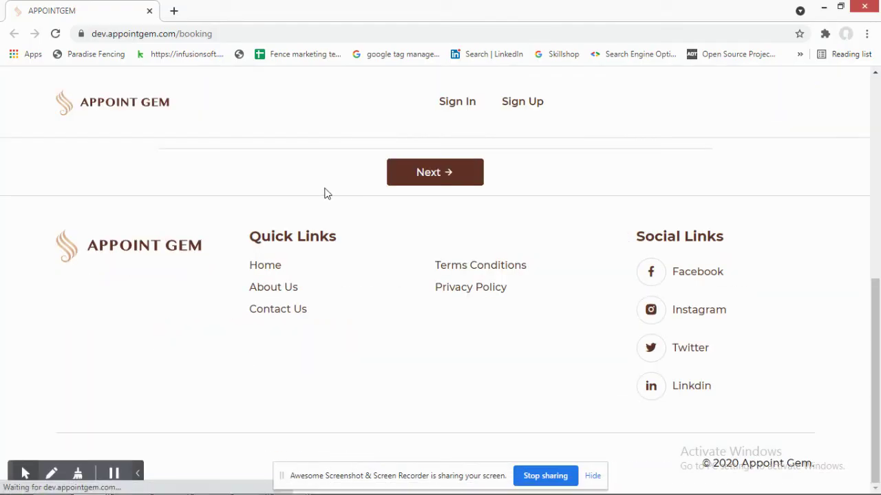
{"action": "scroll", "coordinate": [206, 206], "scroll_direction": "down", "scroll_amount": 2}
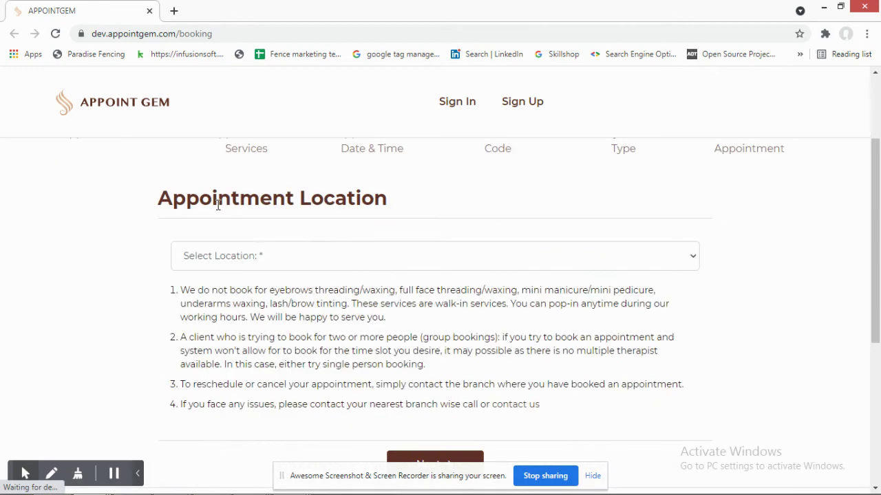
{"action": "scroll", "coordinate": [263, 270], "scroll_direction": "down", "scroll_amount": 3}
{"action": "left_click", "coordinate": [269, 196]}
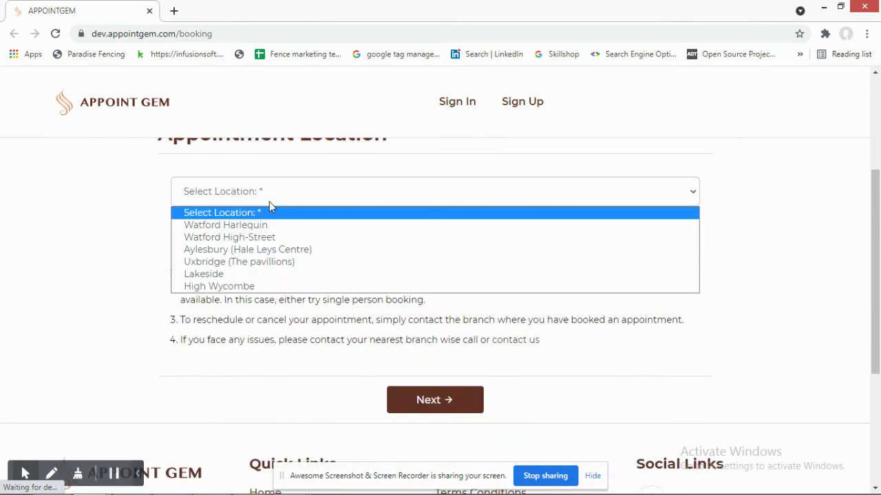
{"action": "left_click", "coordinate": [268, 202]}
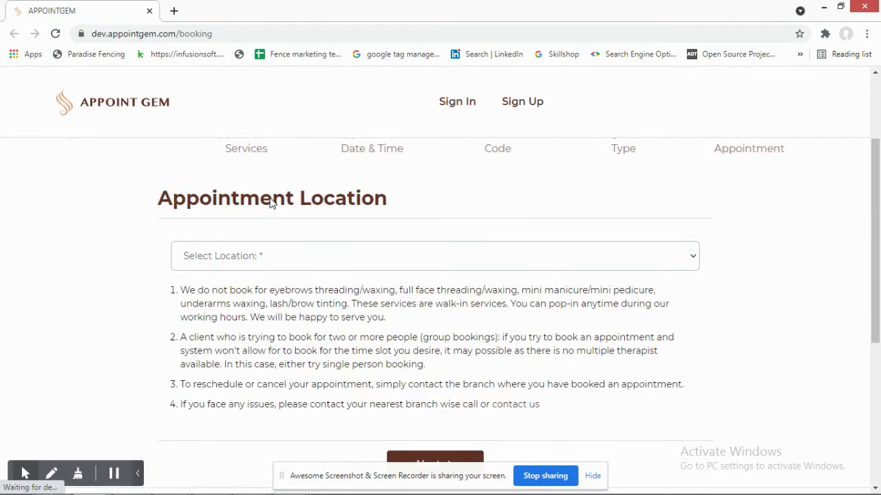
{"action": "scroll", "coordinate": [271, 203], "scroll_direction": "down", "scroll_amount": 2}
- Choose Watford Harlequin as the appointment location and continue to the Service step
{"action": "left_click", "coordinate": [232, 323]}
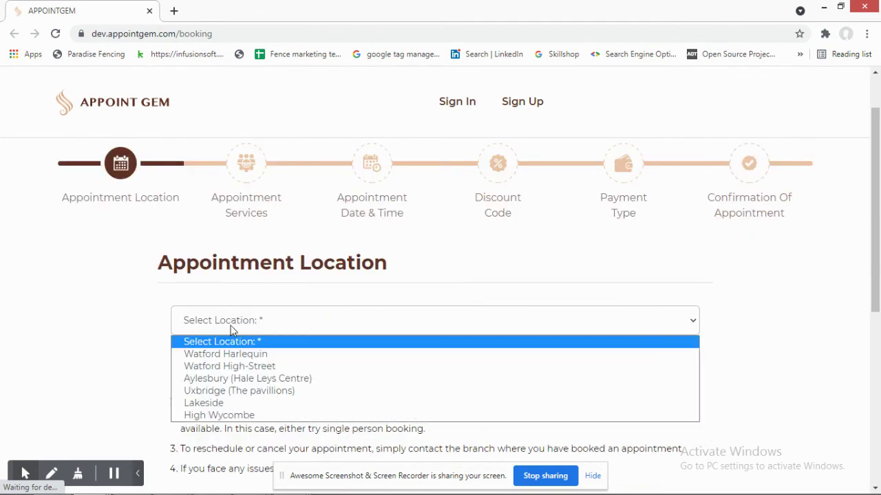
{"action": "scroll", "coordinate": [234, 326], "scroll_direction": "down", "scroll_amount": 1}
{"action": "left_click", "coordinate": [240, 261]}
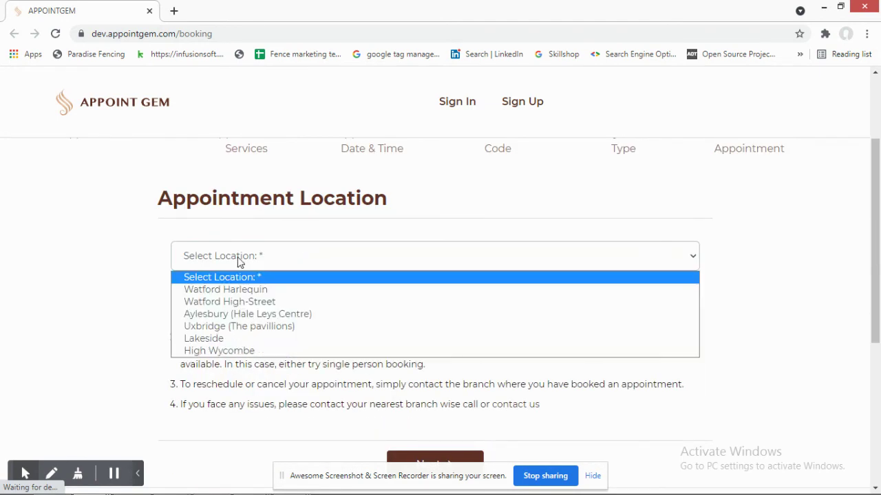
{"action": "left_click", "coordinate": [239, 296]}
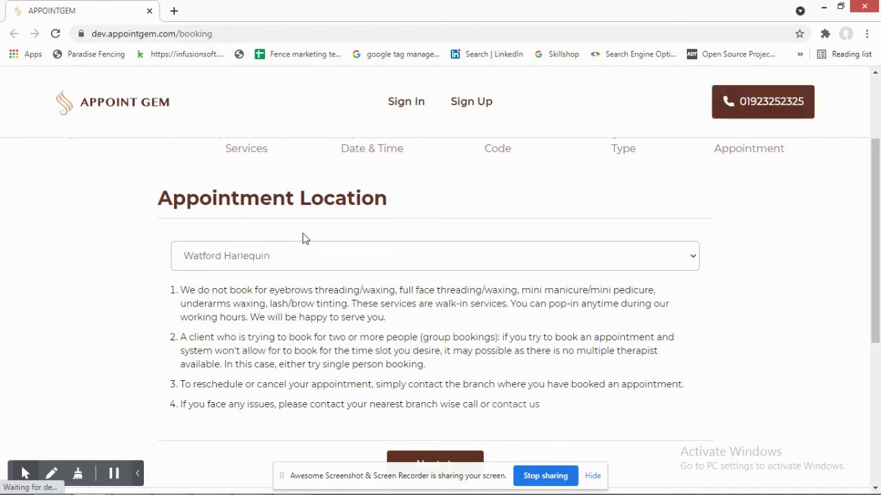
{"action": "scroll", "coordinate": [303, 238], "scroll_direction": "down", "scroll_amount": 3}
{"action": "scroll", "coordinate": [739, 122], "scroll_direction": "up", "scroll_amount": 2}
{"action": "scroll", "coordinate": [452, 299], "scroll_direction": "down", "scroll_amount": 2}
{"action": "left_click", "coordinate": [438, 274]}
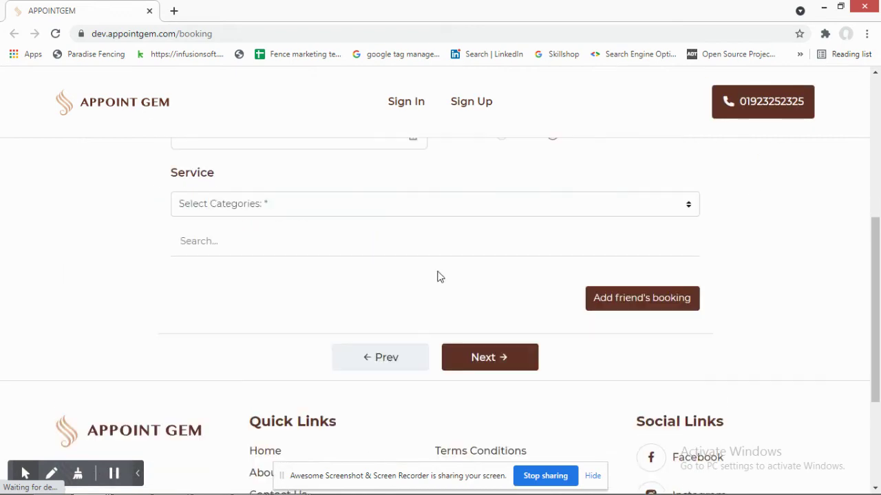
- Choose the Brows category and accept its patch test notice
{"action": "left_click", "coordinate": [238, 204]}
{"action": "left_click", "coordinate": [225, 249]}
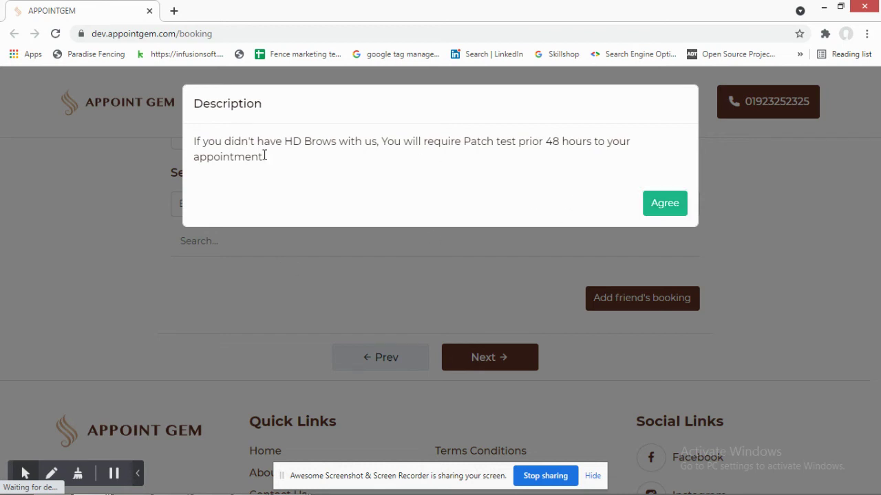
{"action": "triple_click", "coordinate": [264, 156]}
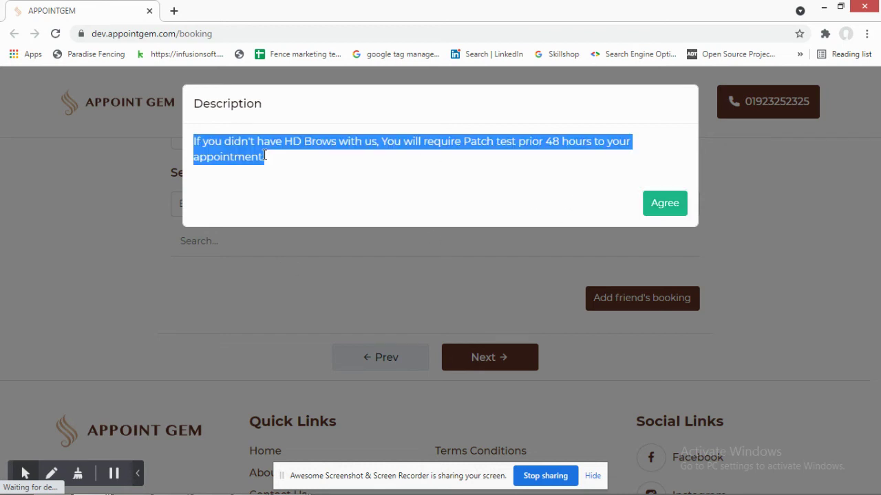
{"action": "double_click", "coordinate": [318, 143]}
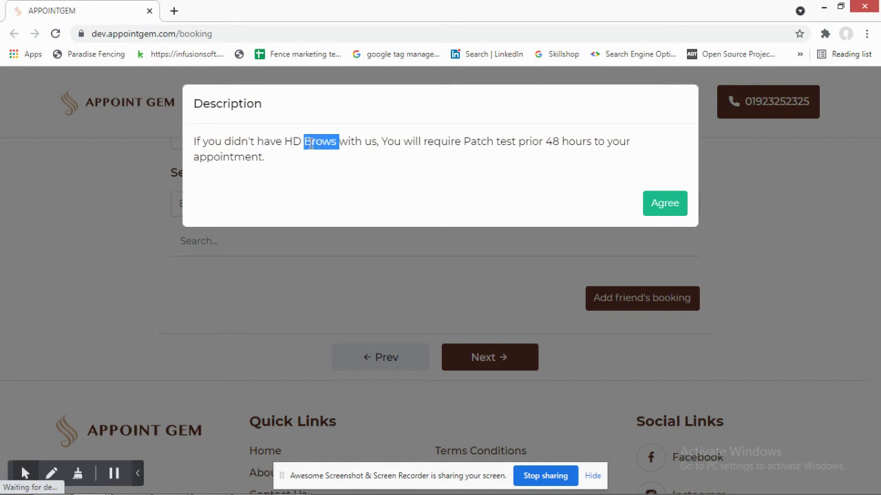
{"action": "triple_click", "coordinate": [310, 143]}
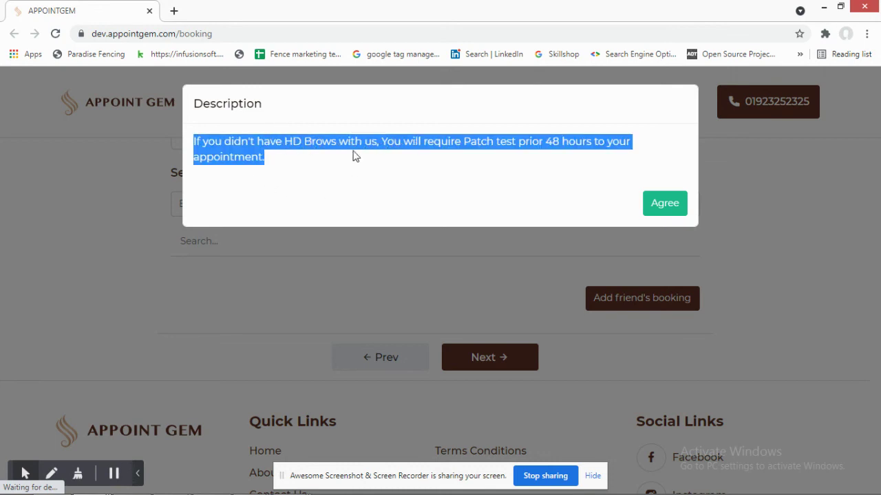
{"action": "left_click", "coordinate": [671, 208]}
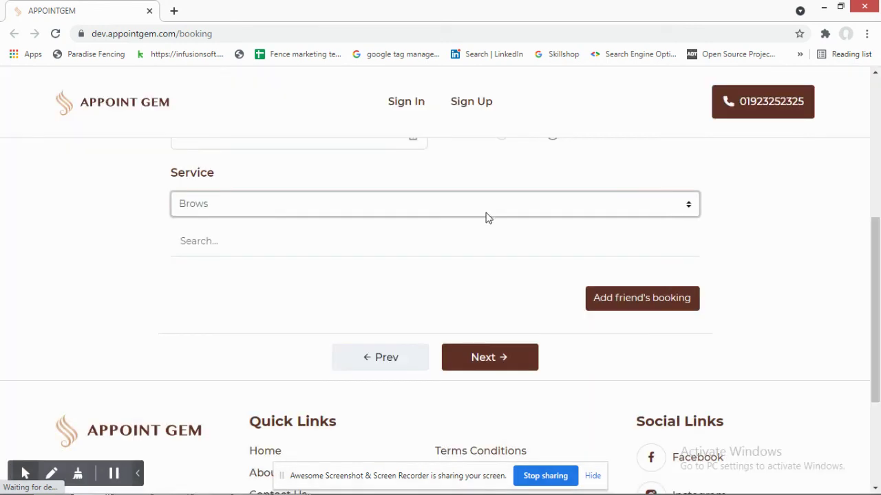
- Switch the category to Regular Strip Wax and accept the Waxing Treatment notice
{"action": "left_click", "coordinate": [275, 212]}
{"action": "left_click", "coordinate": [241, 261]}
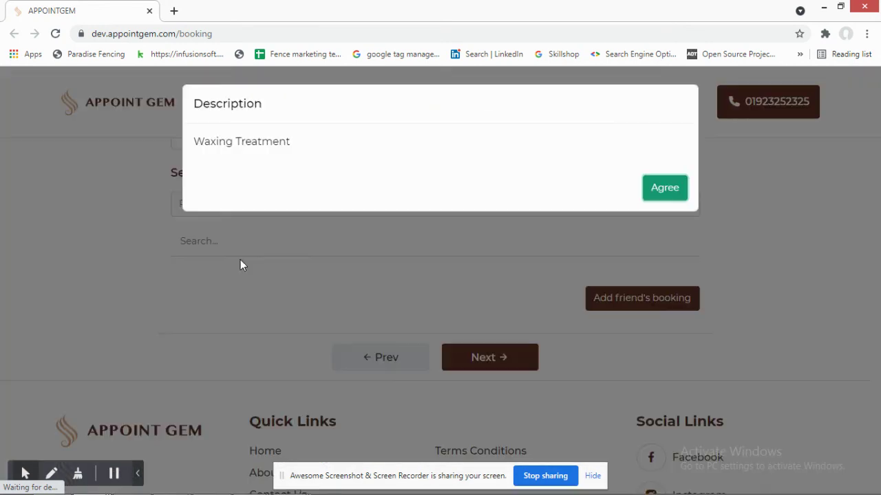
{"action": "left_click", "coordinate": [675, 193]}
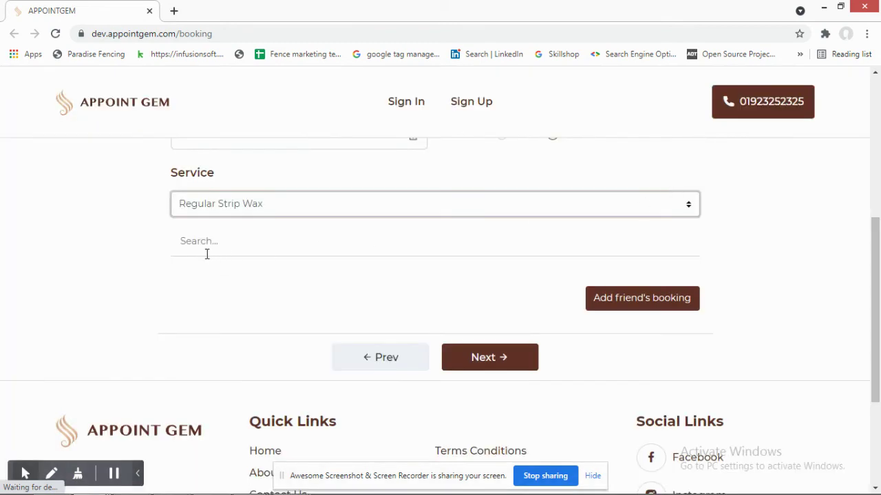
{"action": "scroll", "coordinate": [365, 301], "scroll_direction": "down", "scroll_amount": 2}
{"action": "scroll", "coordinate": [243, 291], "scroll_direction": "up", "scroll_amount": 2}
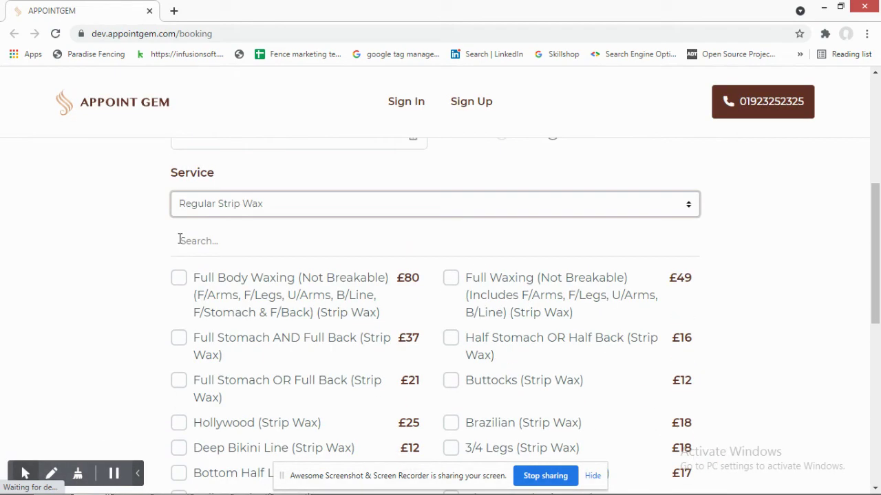
- Add Full Body Waxing, Full Stomach AND Full Back, Full Stomach OR Full Back, and Hollywood (Strip Wax)
{"action": "left_click", "coordinate": [179, 278]}
{"action": "scroll", "coordinate": [173, 330], "scroll_direction": "down", "scroll_amount": 2}
{"action": "left_click", "coordinate": [179, 210]}
{"action": "left_click", "coordinate": [177, 258]}
{"action": "left_click", "coordinate": [179, 295]}
{"action": "scroll", "coordinate": [255, 279], "scroll_direction": "down", "scroll_amount": 3}
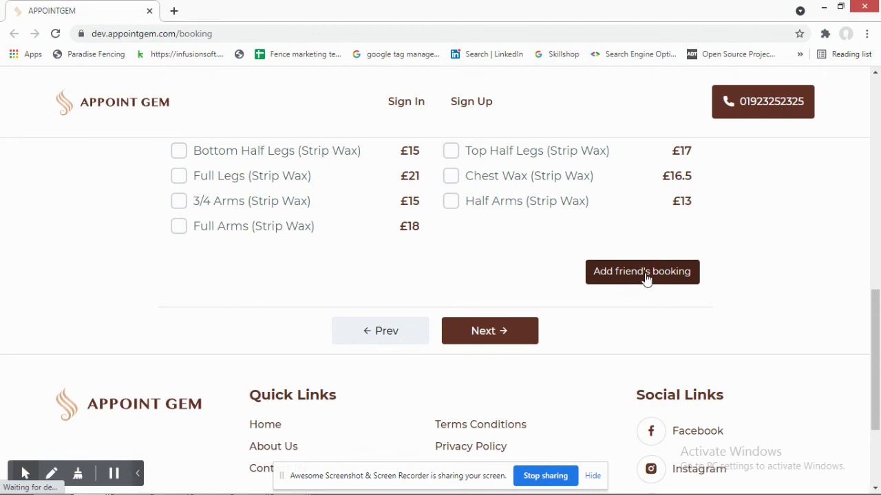
- Continue with empty booking details so Name, Email and Phone No. show 'This value is required'
{"action": "left_click", "coordinate": [472, 336]}
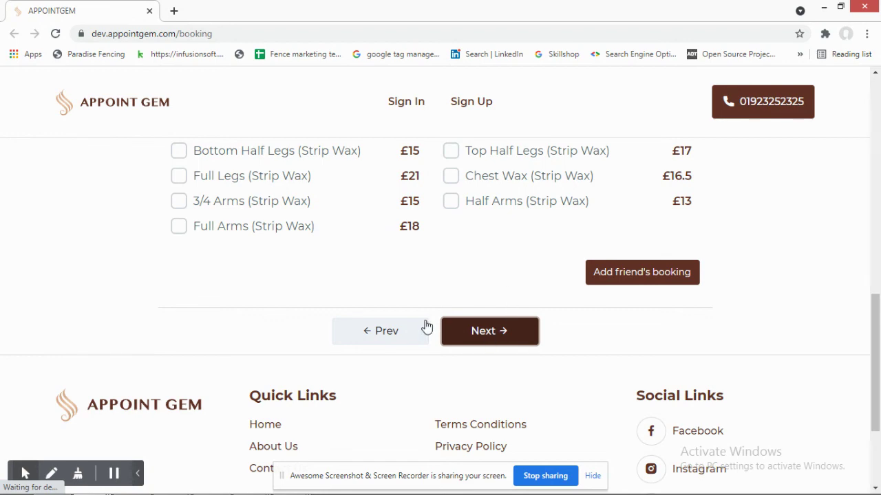
{"action": "scroll", "coordinate": [425, 326], "scroll_direction": "up", "scroll_amount": 4}
{"action": "scroll", "coordinate": [424, 326], "scroll_direction": "down", "scroll_amount": 6}
{"action": "scroll", "coordinate": [429, 320], "scroll_direction": "up", "scroll_amount": 10}
{"action": "left_click", "coordinate": [331, 320]}
- Enter the booking person's full name, autofilled e-mail and 11-digit phone number, then continue
{"action": "left_click", "coordinate": [674, 258]}
{"action": "left_click", "coordinate": [320, 322]}
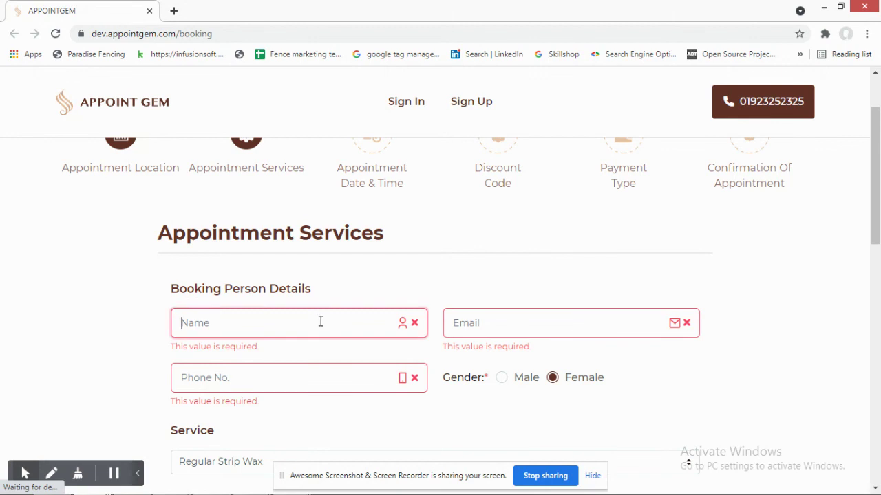
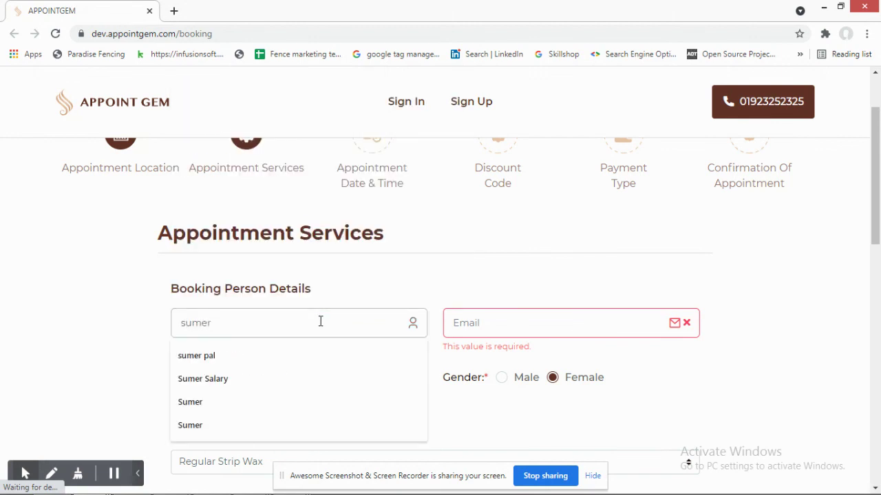
{"action": "key", "text": "Tab"}
{"action": "type", "text": "sumer"}
{"action": "key", "text": "Down"}
{"action": "key", "text": "Tab"}
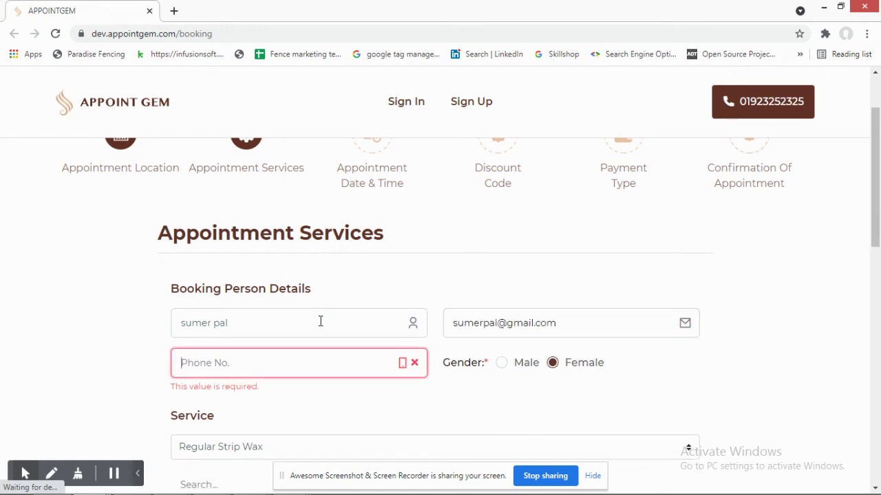
{"action": "type", "text": "0555555555"}
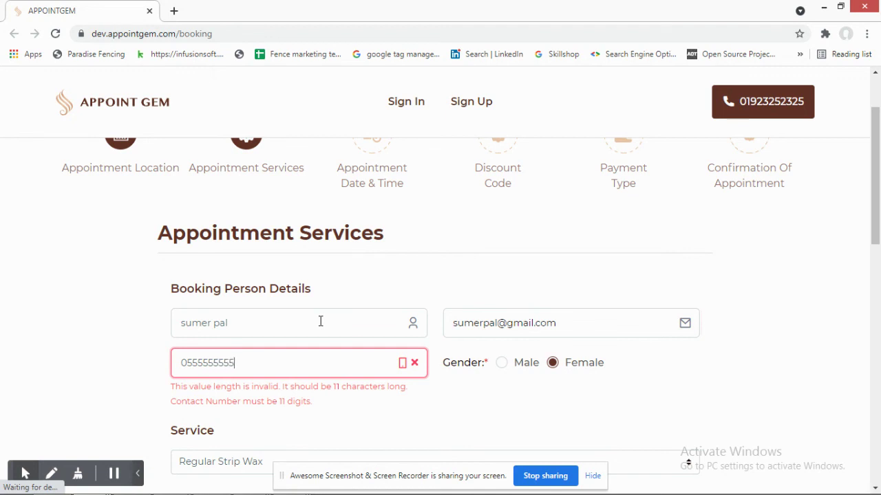
{"action": "type", "text": "5"}
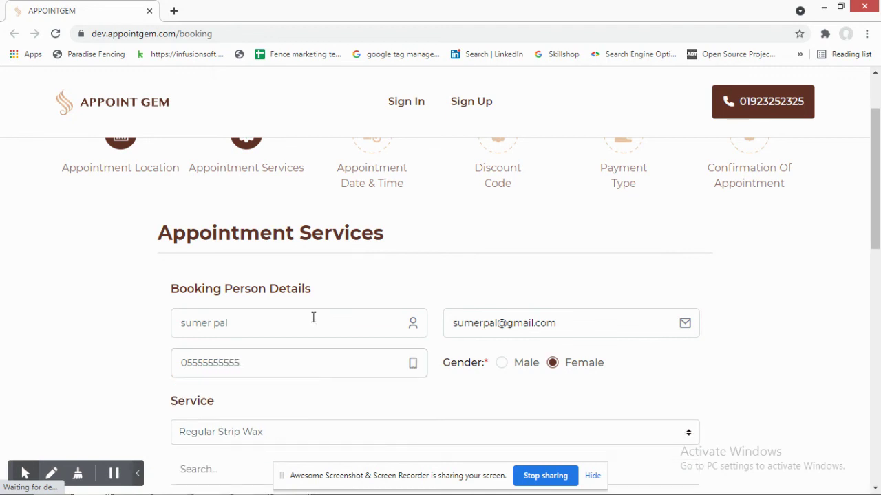
{"action": "scroll", "coordinate": [319, 321], "scroll_direction": "down", "scroll_amount": 10}
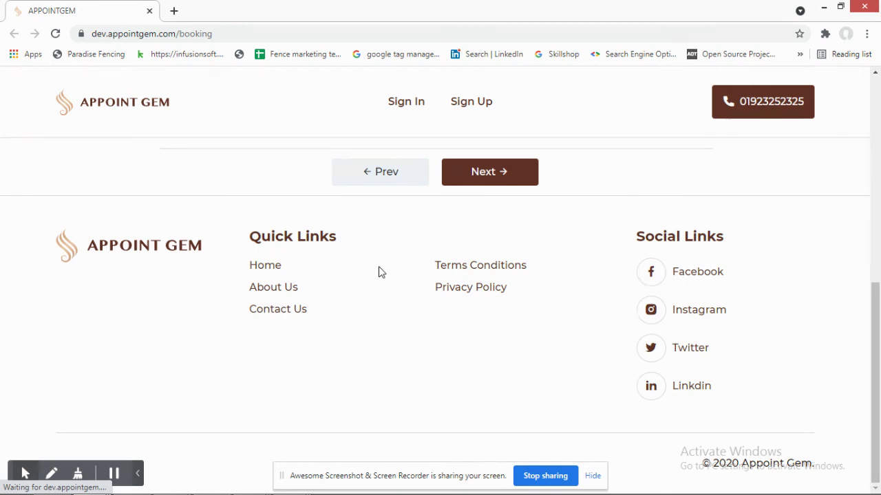
{"action": "left_click", "coordinate": [488, 177]}
- Set the date to Tomorrow and read the slot-unavailable warning
{"action": "scroll", "coordinate": [404, 267], "scroll_direction": "down", "scroll_amount": 4}
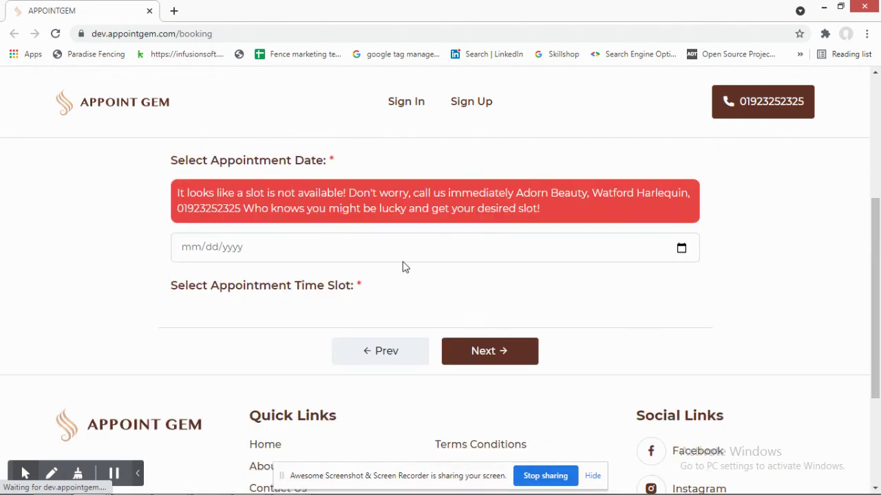
{"action": "scroll", "coordinate": [308, 267], "scroll_direction": "up", "scroll_amount": 3}
{"action": "scroll", "coordinate": [309, 251], "scroll_direction": "down", "scroll_amount": 1}
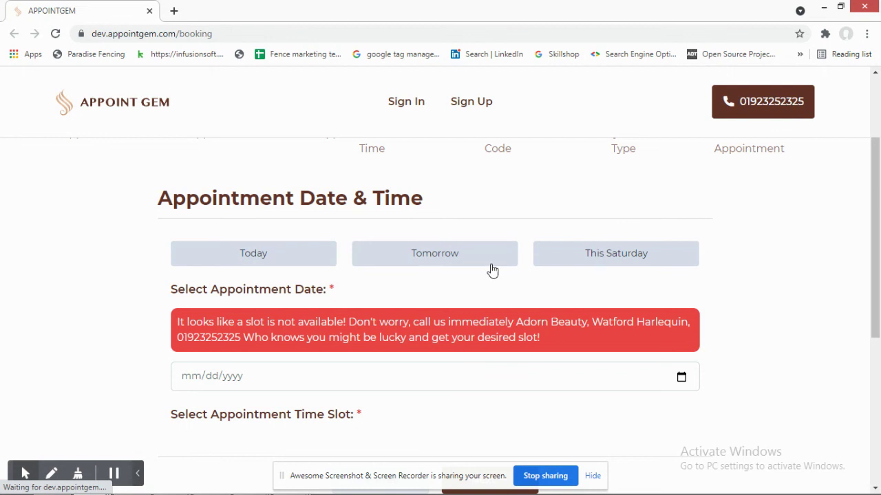
{"action": "left_click", "coordinate": [465, 263]}
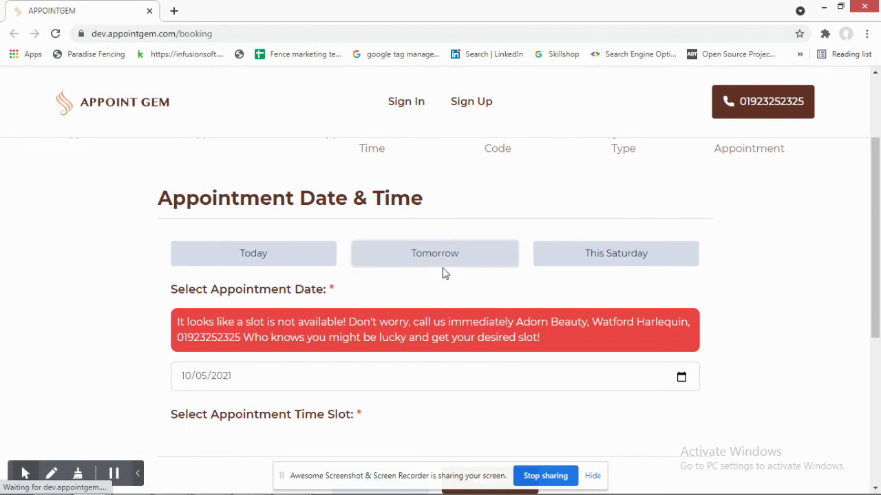
{"action": "scroll", "coordinate": [457, 282], "scroll_direction": "down", "scroll_amount": 3}
{"action": "scroll", "coordinate": [461, 287], "scroll_direction": "up", "scroll_amount": 2}
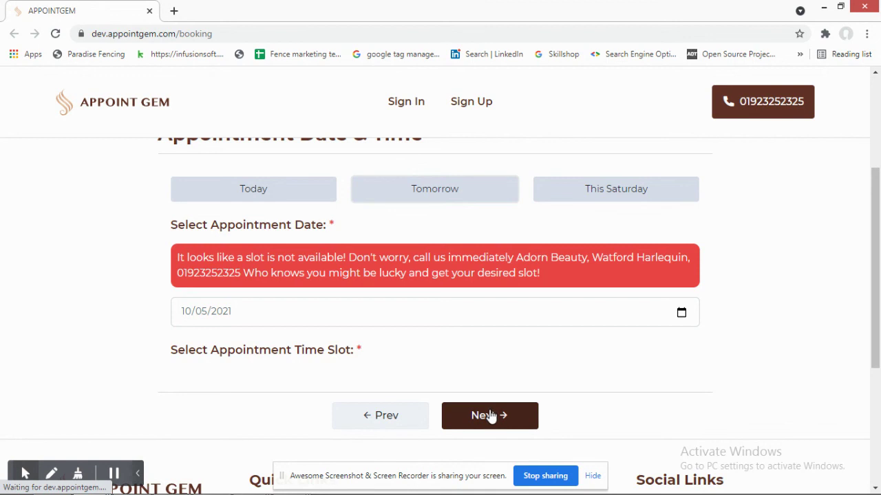
{"action": "left_click_drag", "start_coordinate": [196, 257], "coordinate": [432, 255]}
{"action": "left_click", "coordinate": [433, 256]}
{"action": "triple_click", "coordinate": [436, 255]}
{"action": "left_click", "coordinate": [483, 256]}
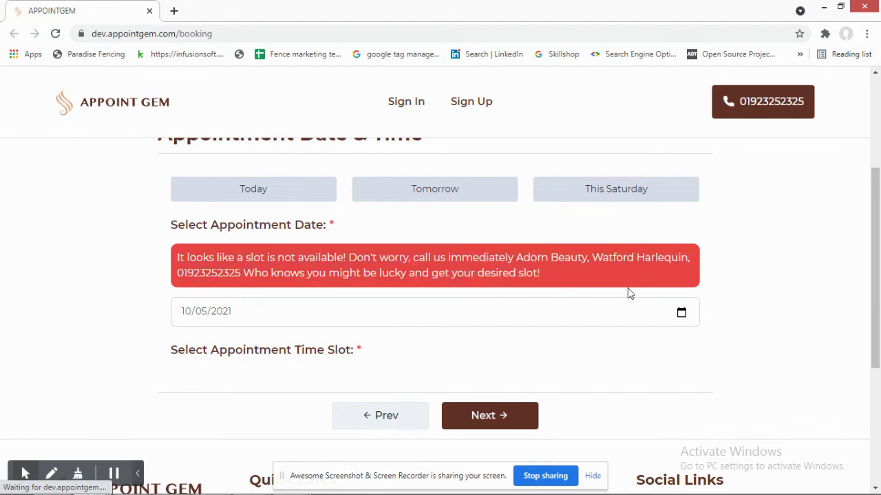
- Try This Saturday, then pick October 16 (10/16/2021) from the calendar
{"action": "left_click", "coordinate": [608, 193]}
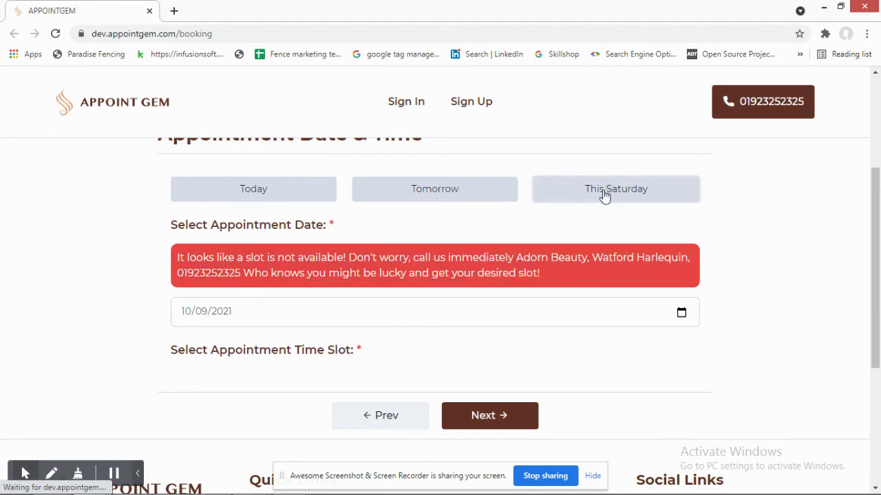
{"action": "left_click", "coordinate": [681, 313]}
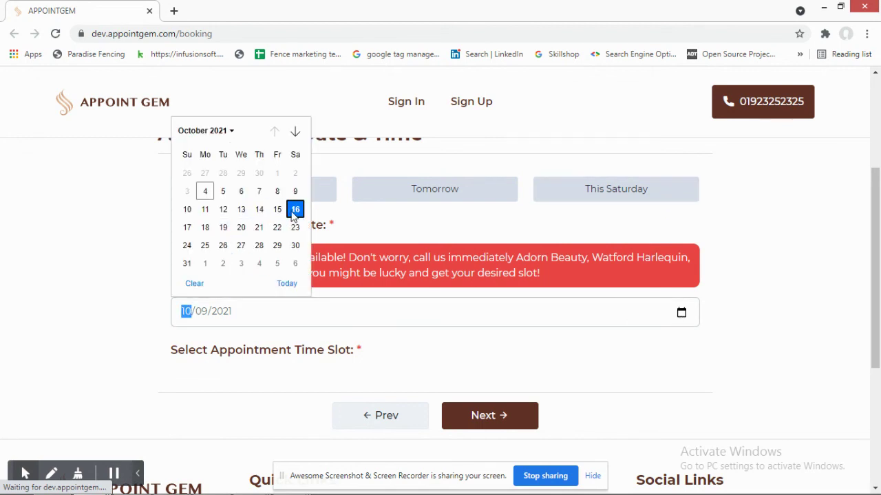
{"action": "left_click", "coordinate": [295, 209]}
{"action": "left_click", "coordinate": [454, 415]}
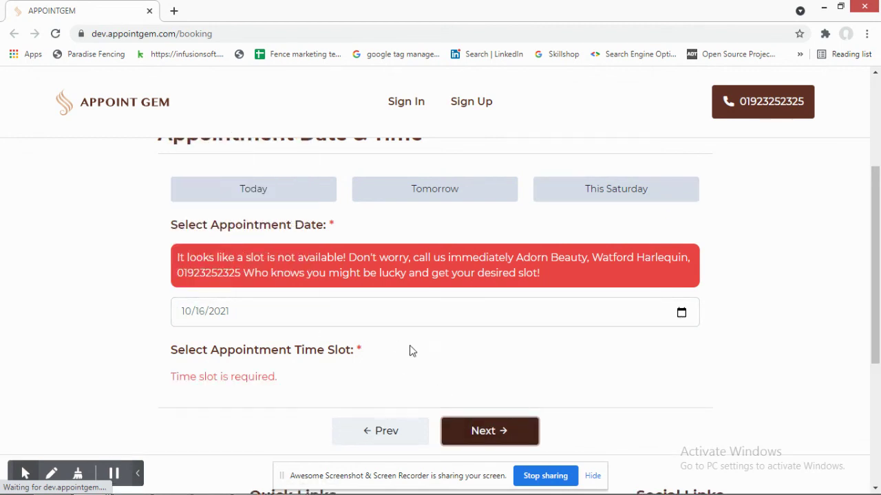
{"action": "scroll", "coordinate": [360, 298], "scroll_direction": "up", "scroll_amount": 2}
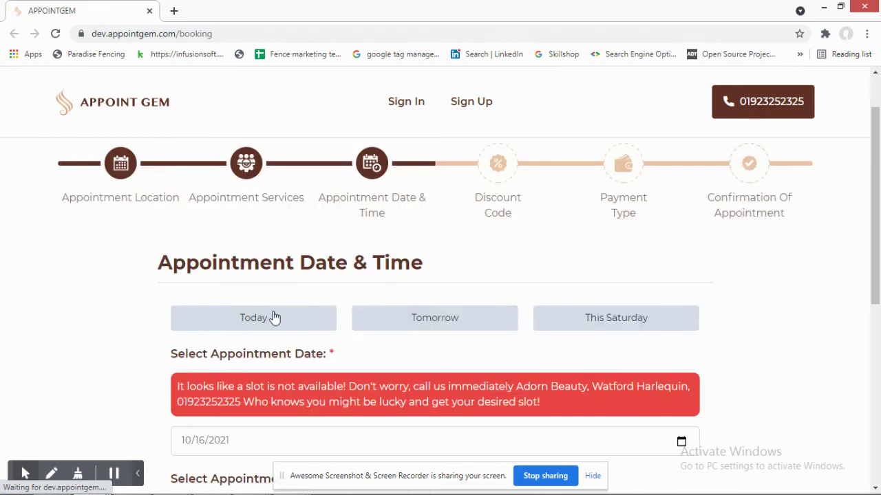
- Go back and uncheck Hollywood, Full Stomach OR Full Back, and Full Stomach AND Full Back
{"action": "scroll", "coordinate": [399, 265], "scroll_direction": "down", "scroll_amount": 5}
{"action": "left_click", "coordinate": [383, 309]}
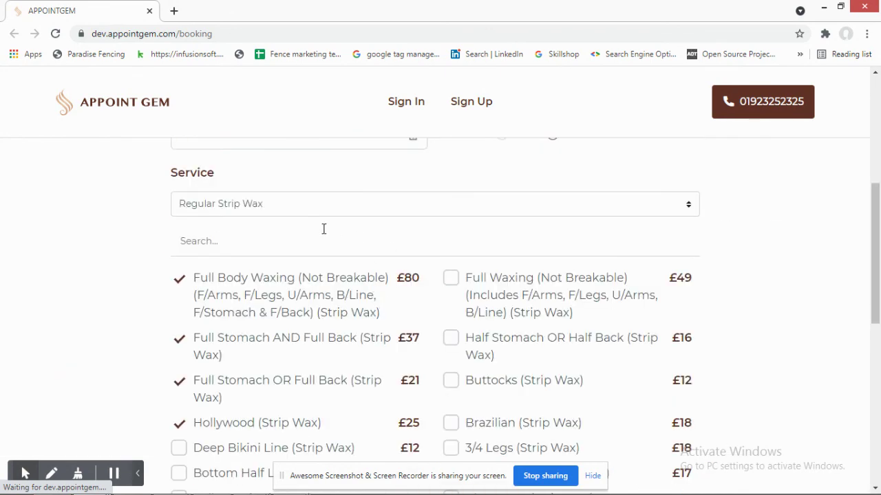
{"action": "scroll", "coordinate": [315, 281], "scroll_direction": "down", "scroll_amount": 2}
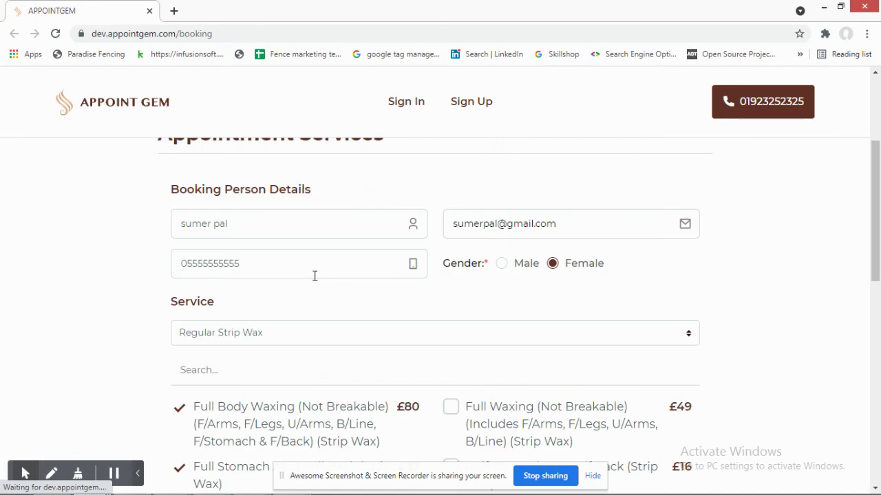
{"action": "scroll", "coordinate": [315, 275], "scroll_direction": "down", "scroll_amount": 9}
{"action": "scroll", "coordinate": [314, 276], "scroll_direction": "up", "scroll_amount": 7}
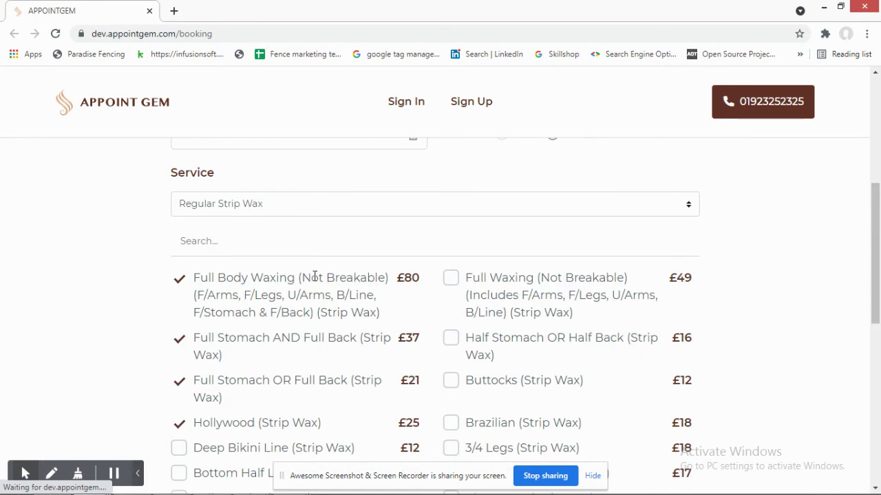
{"action": "scroll", "coordinate": [315, 276], "scroll_direction": "down", "scroll_amount": 2}
{"action": "left_click", "coordinate": [180, 294]}
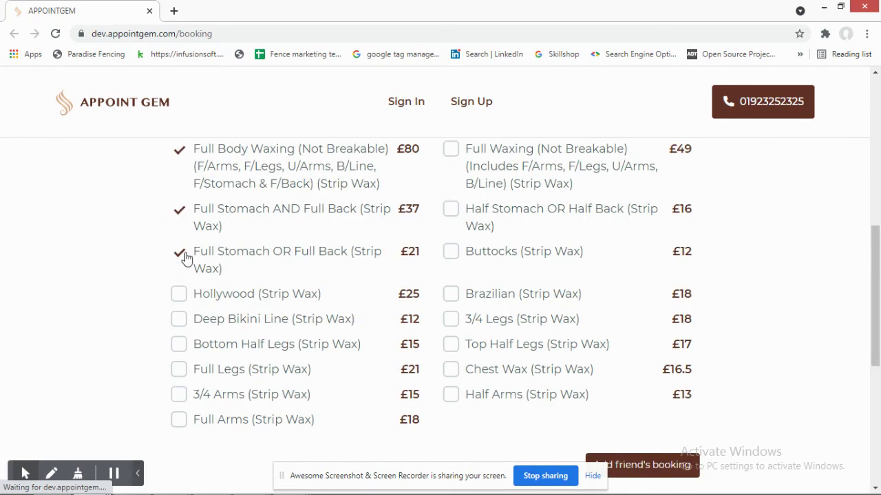
{"action": "left_click", "coordinate": [183, 254]}
{"action": "scroll", "coordinate": [202, 296], "scroll_direction": "up", "scroll_amount": 3}
{"action": "left_click", "coordinate": [180, 402]}
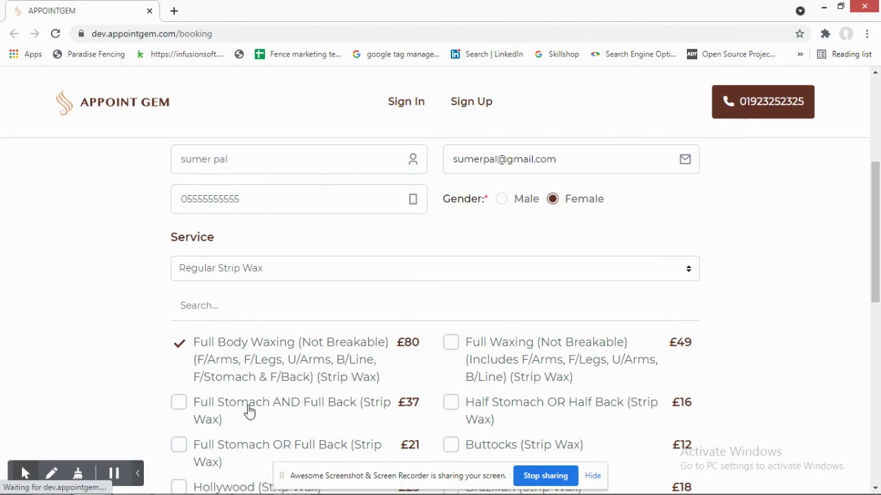
- Return to Date & Time and set the date to tomorrow, 10/05/2021
{"action": "scroll", "coordinate": [393, 210], "scroll_direction": "down", "scroll_amount": 7}
{"action": "left_click", "coordinate": [500, 269]}
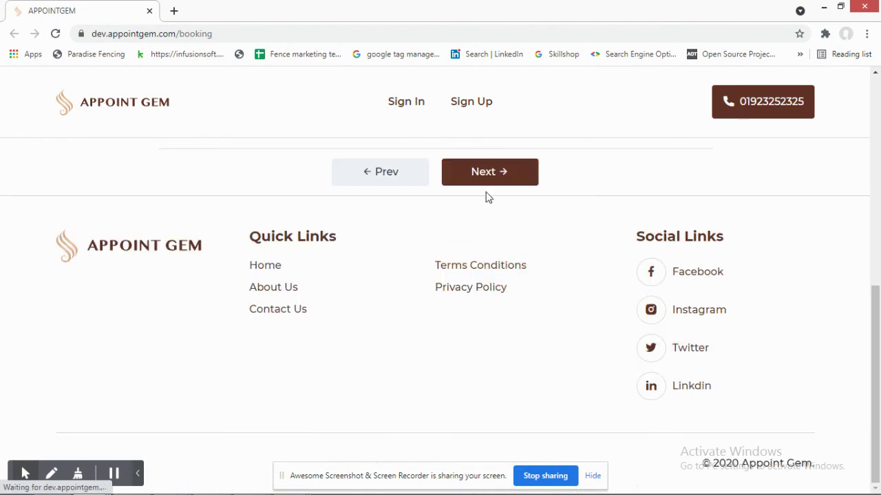
{"action": "left_click", "coordinate": [406, 326]}
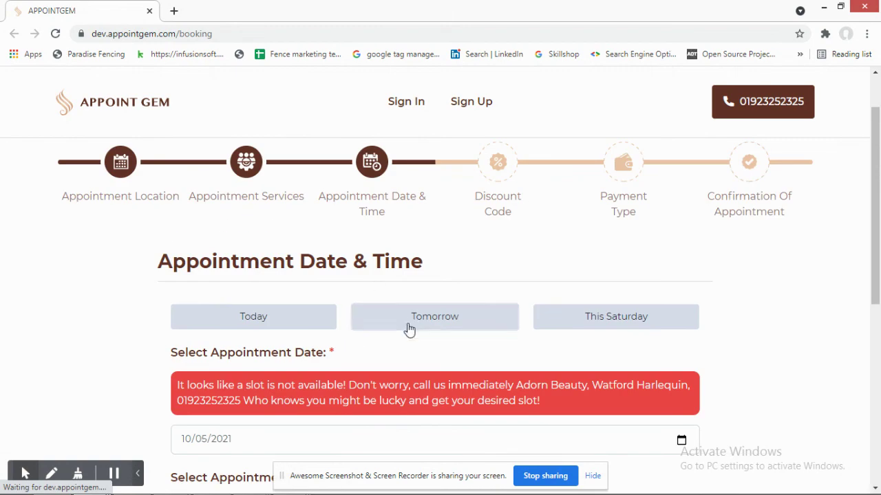
- Set the appointment date to today, then pick October 5 from the calendar
{"action": "left_click", "coordinate": [325, 315]}
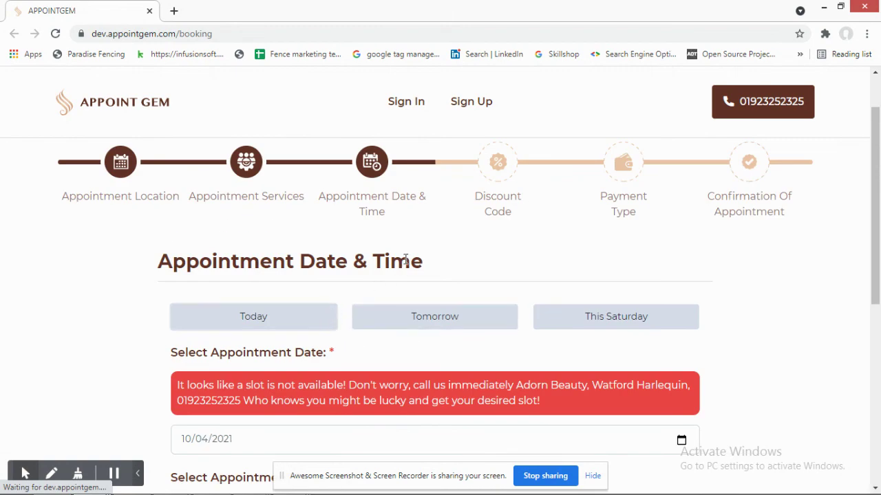
{"action": "scroll", "coordinate": [337, 265], "scroll_direction": "down", "scroll_amount": 3}
{"action": "left_click", "coordinate": [314, 257]}
{"action": "left_click", "coordinate": [678, 248]}
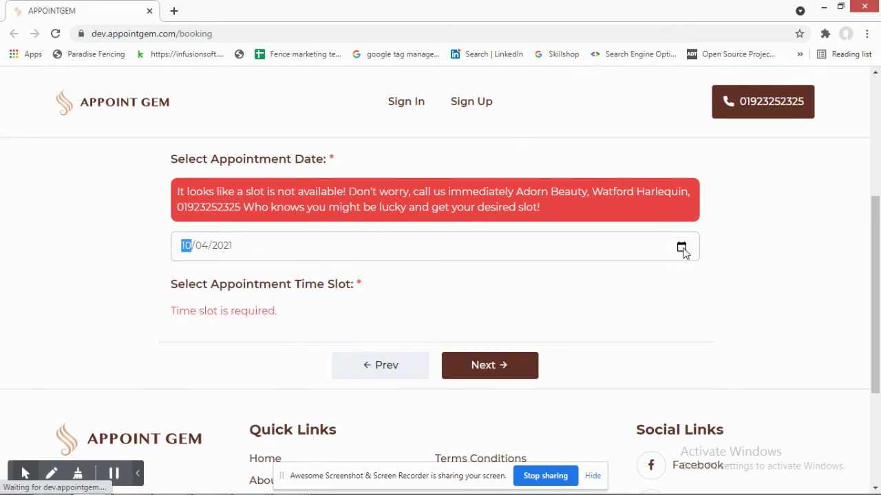
{"action": "left_click", "coordinate": [682, 249]}
{"action": "left_click", "coordinate": [223, 337]}
- Change the date to 10/13/2021 and try to continue to the next step
{"action": "left_click", "coordinate": [686, 253]}
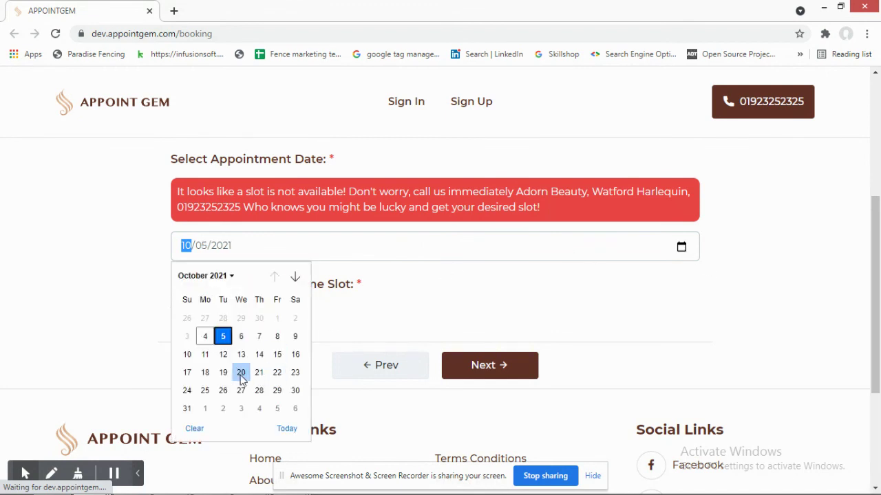
{"action": "left_click", "coordinate": [242, 355]}
{"action": "left_click", "coordinate": [463, 369]}
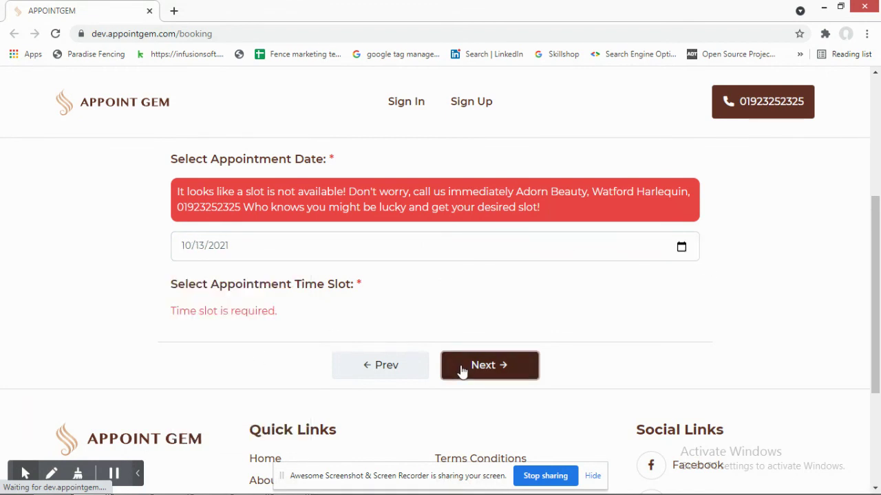